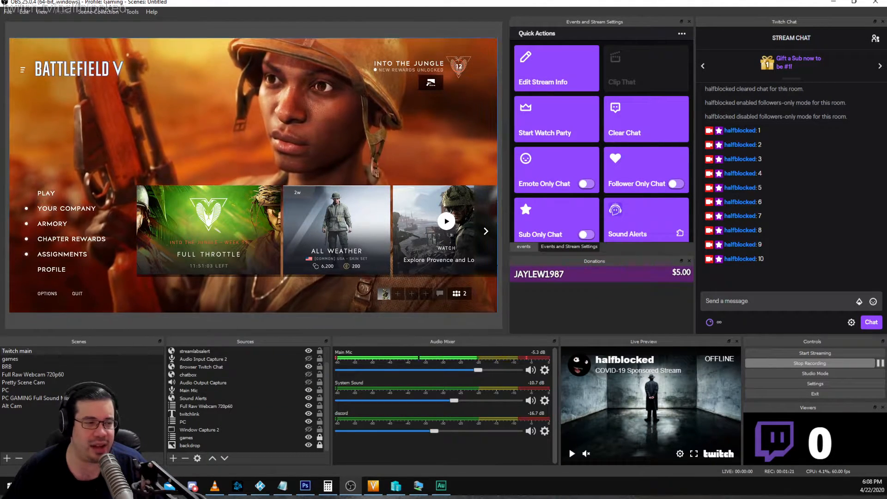
# Show the Twitch activity feed dock and look through its recent events.
pyautogui.click(526, 247)
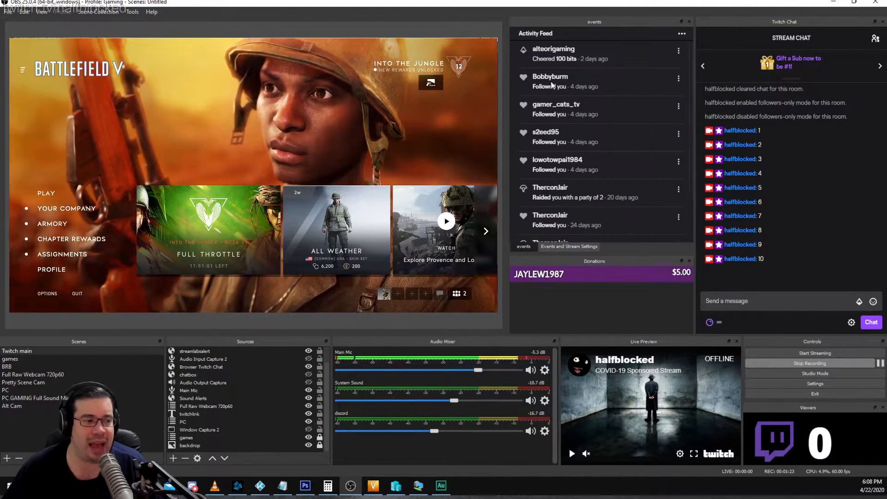
pyautogui.scroll(-2, 595, 162)
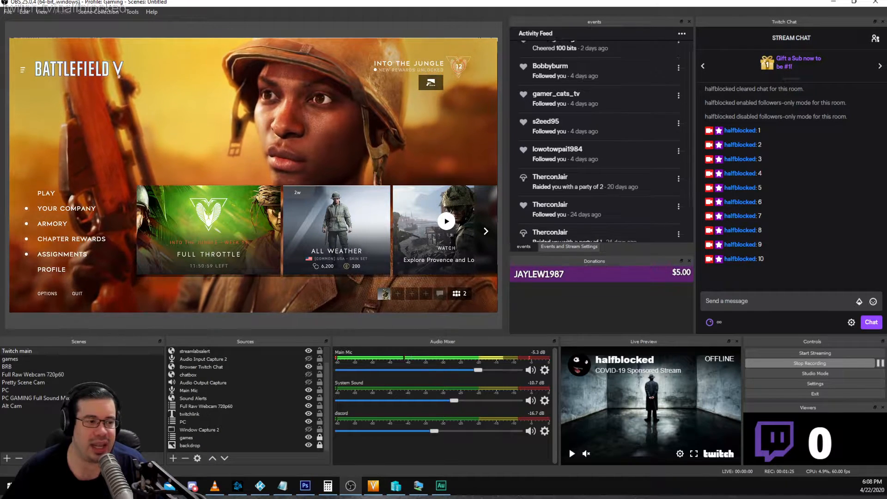
pyautogui.scroll(2, 597, 164)
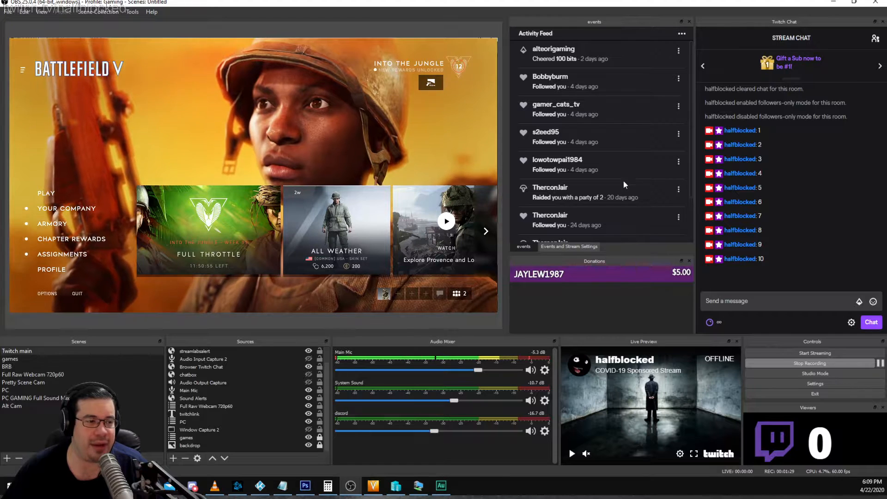
# Clear the Twitch chat from the stream quick actions and switch follower-only chat on and off again.
pyautogui.click(561, 248)
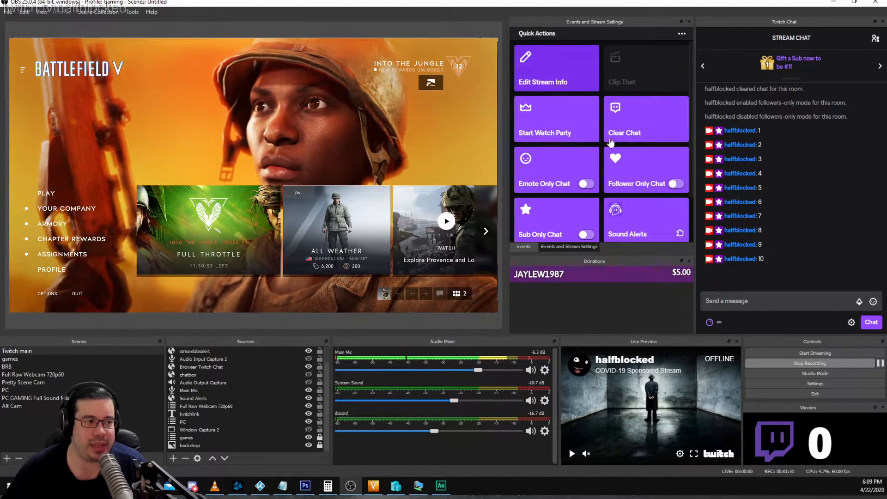
pyautogui.click(605, 129)
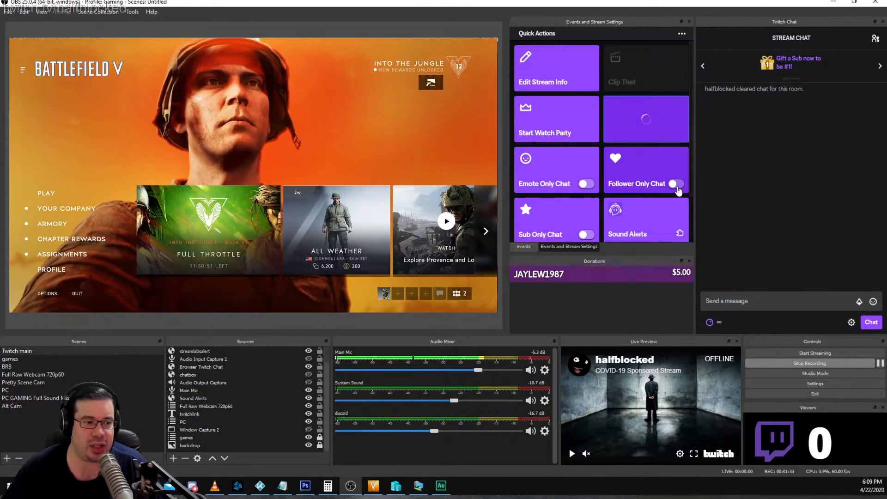
pyautogui.click(677, 184)
# Open the stream info editor from the quick actions, save it, and return to the activity feed dock.
pyautogui.click(585, 83)
pyautogui.scroll(-3, 654, 166)
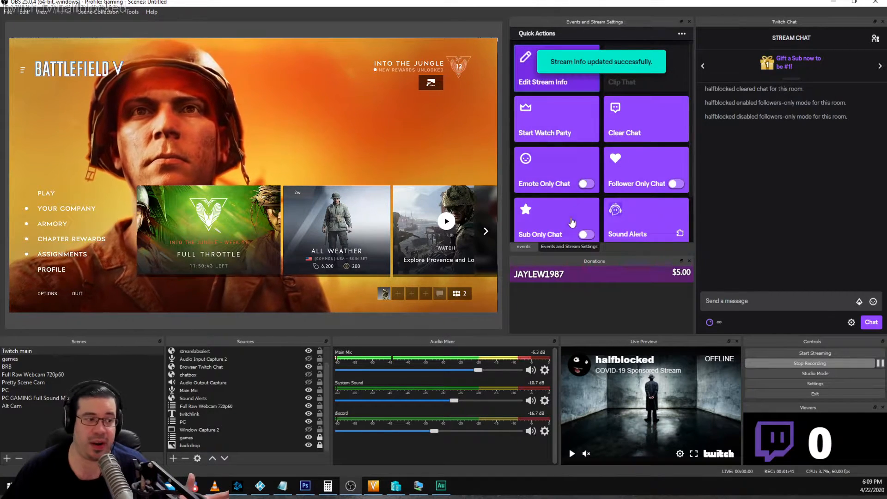
pyautogui.click(521, 246)
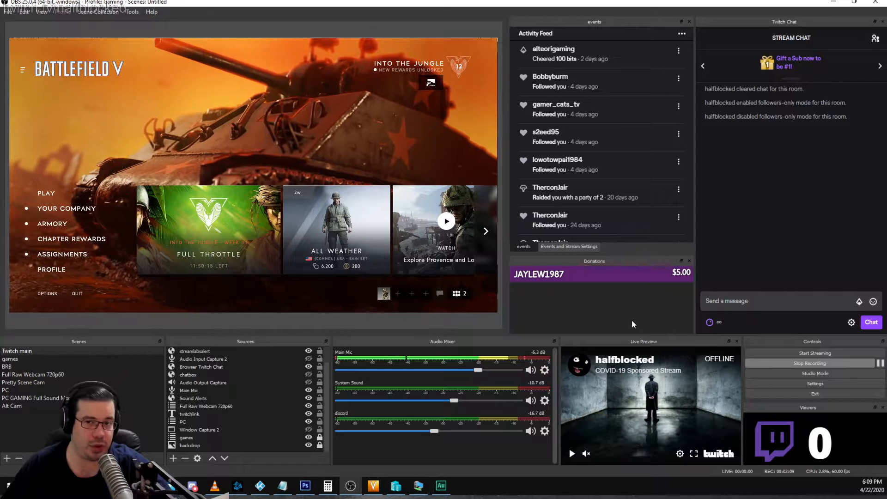
# Send the numbers 1 through 9 as separate messages in the docked Twitch chat.
pyautogui.click(722, 302)
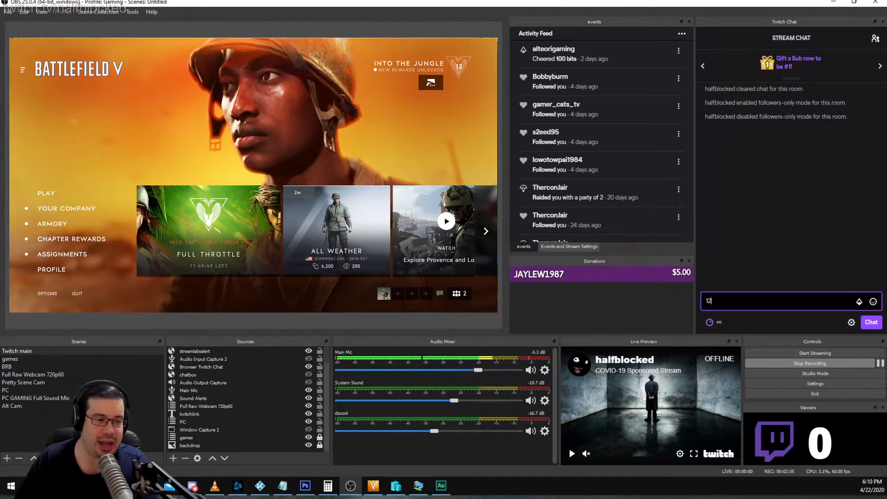
pyautogui.press('Return')
pyautogui.write('2')
pyautogui.press('Return')
pyautogui.write('3')
pyautogui.press('Return')
pyautogui.write('4')
pyautogui.press('Return')
pyautogui.write('5')
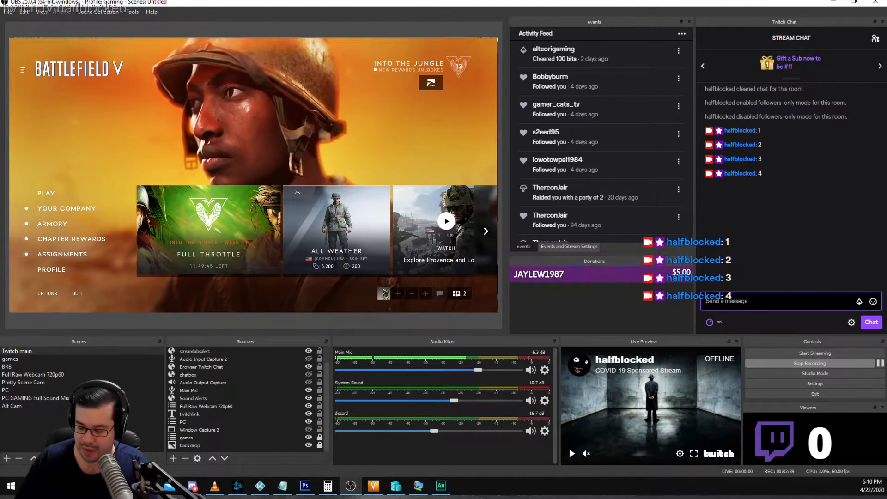
pyautogui.press('Return')
pyautogui.write('6')
pyautogui.press('Return')
pyautogui.write('7')
pyautogui.press('Return')
pyautogui.write('8')
pyautogui.press('Return')
pyautogui.write('9')
pyautogui.press('Return')
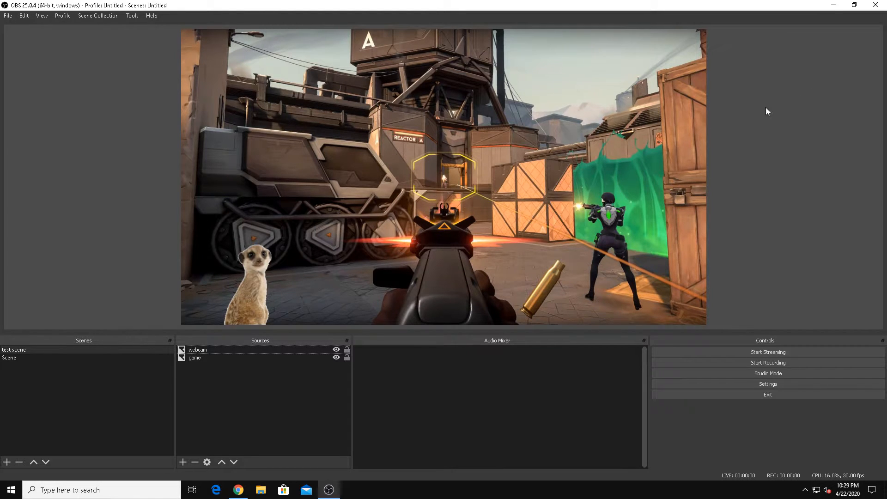
# Highlight the game source and the webcam source of the test scene in turn.
pyautogui.click(211, 357)
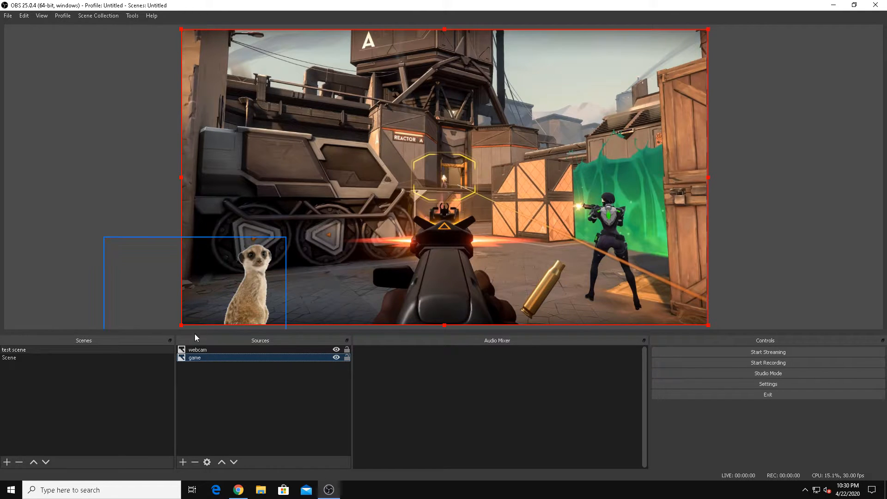
pyautogui.click(209, 349)
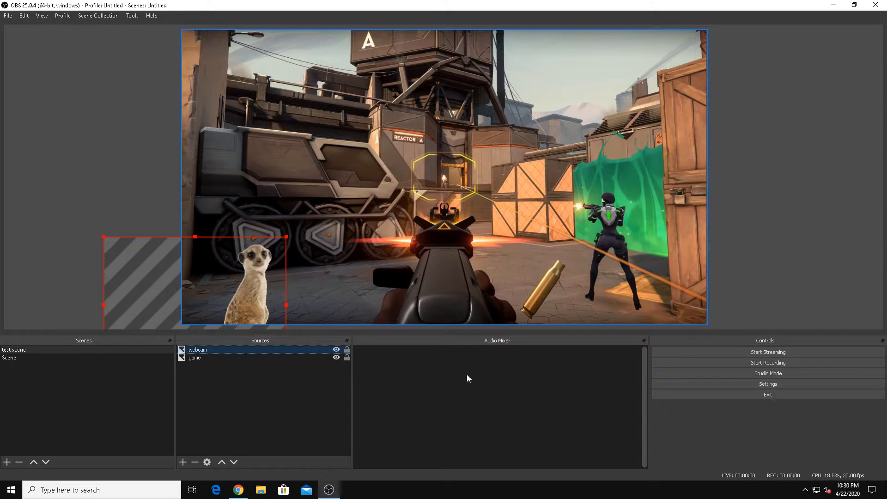
# Switch to the Twitch Stream Manager in Chrome and check the stream info editor, closing it without edits.
pyautogui.click(243, 493)
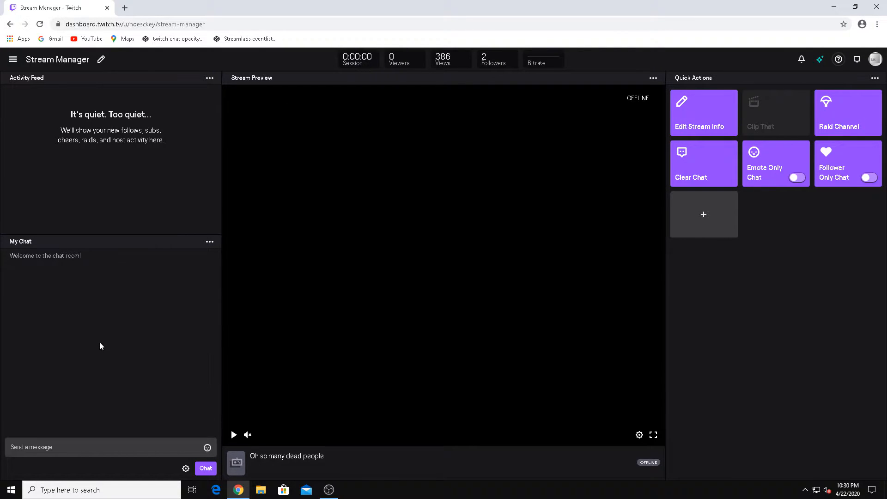
pyautogui.click(693, 121)
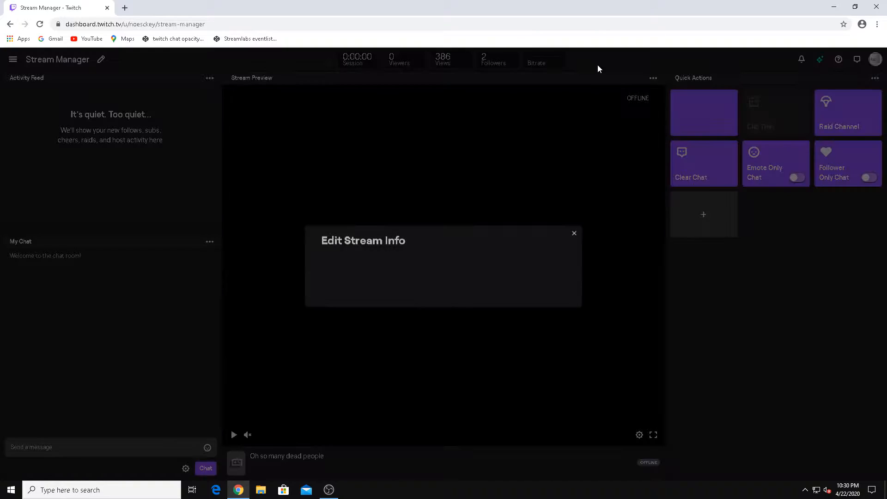
pyautogui.click(574, 133)
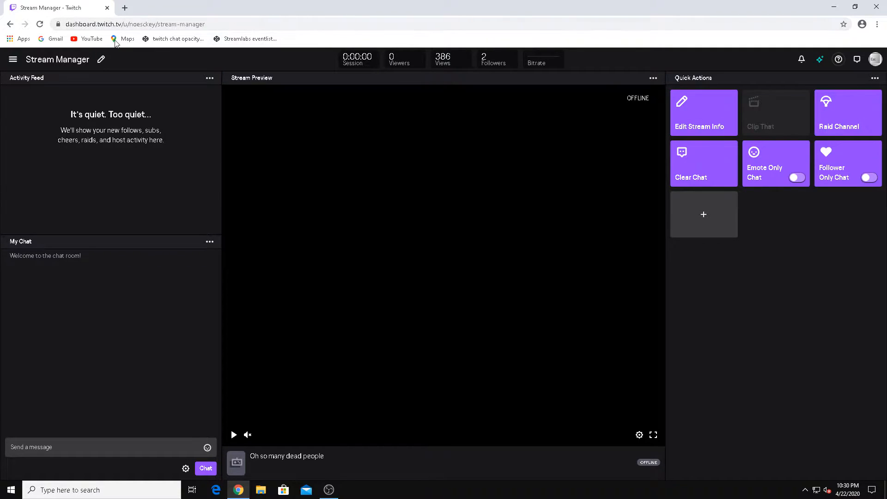
pyautogui.click(877, 60)
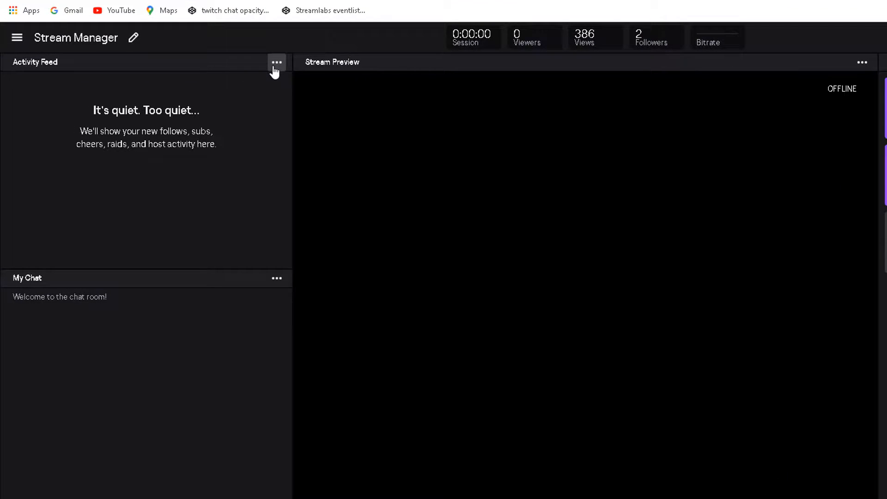
# Pop out the Stream Manager's Activity Feed into its own window and copy that window's URL.
pyautogui.click(276, 63)
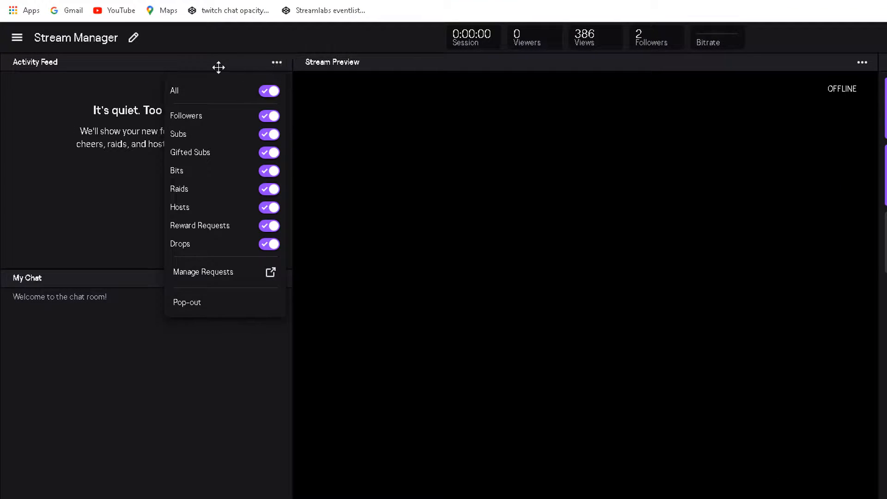
pyautogui.click(210, 305)
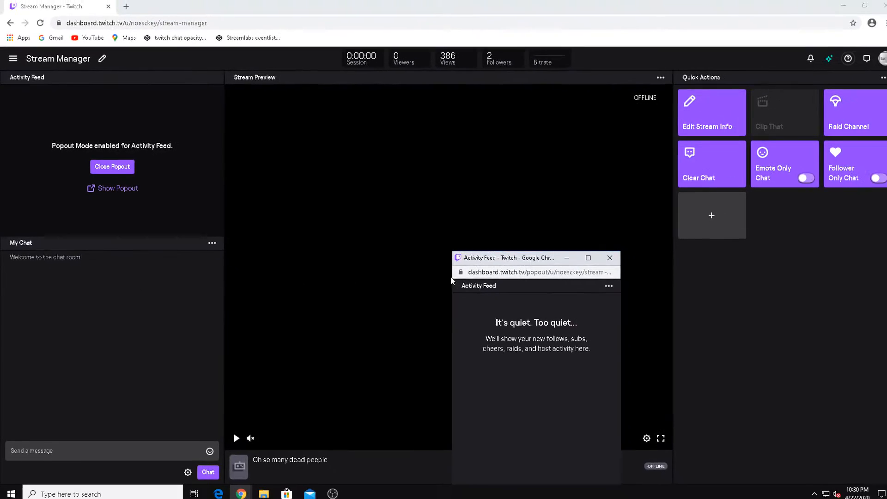
pyautogui.click(672, 318)
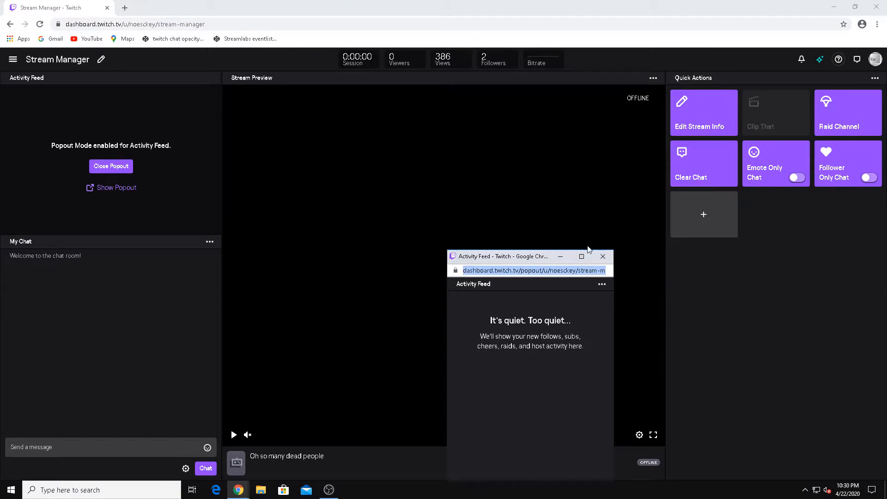
# In OBS, add a custom browser dock named "Activity Feed" using the copied activity-feed popout URL and apply it.
pyautogui.click(329, 489)
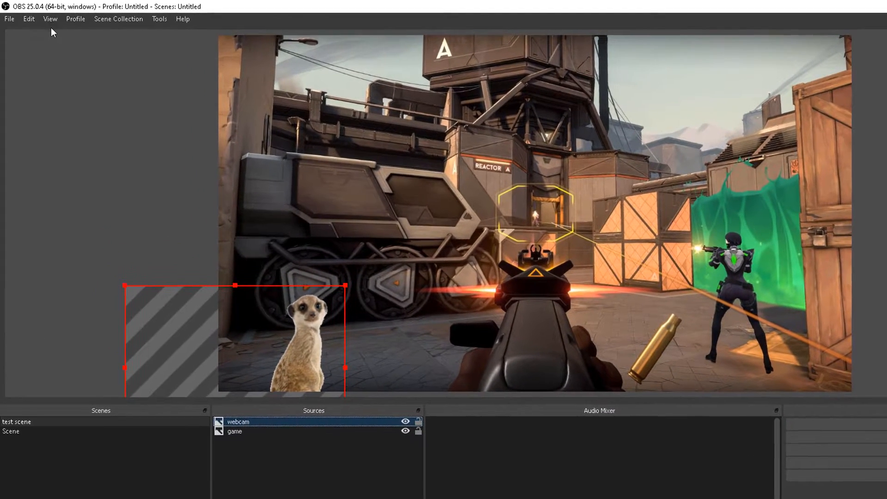
pyautogui.click(36, 15)
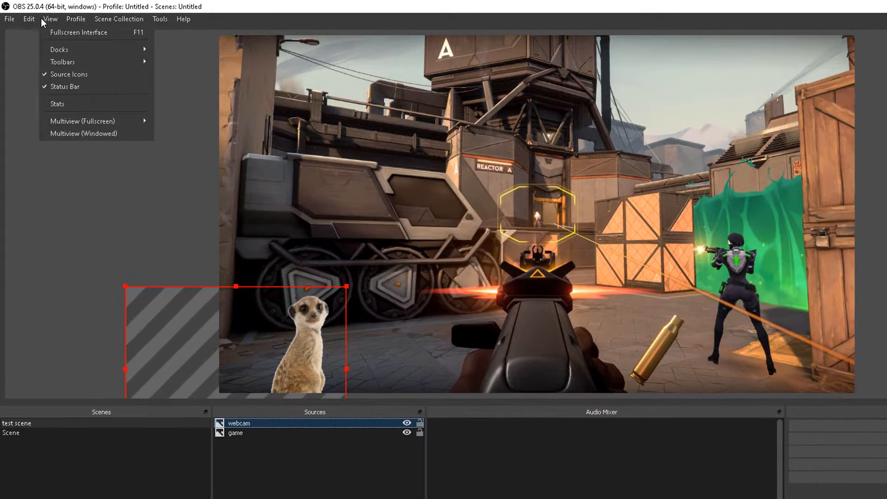
pyautogui.moveTo(74, 50)
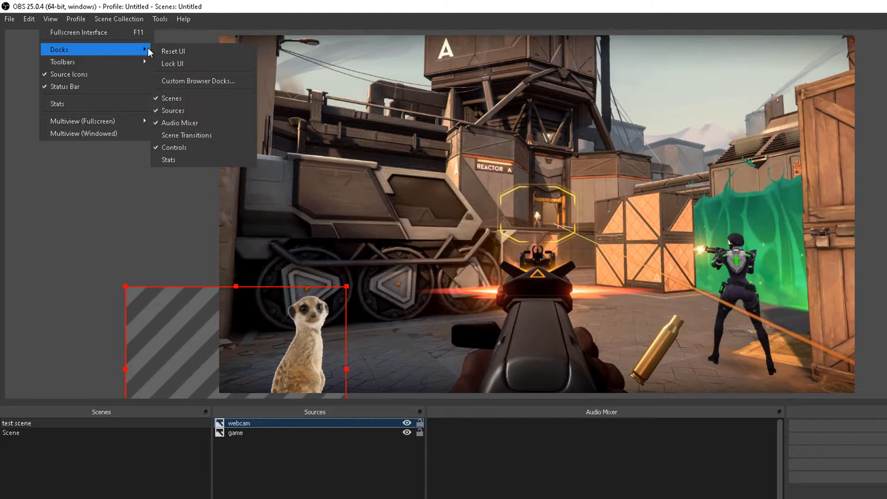
pyautogui.click(228, 81)
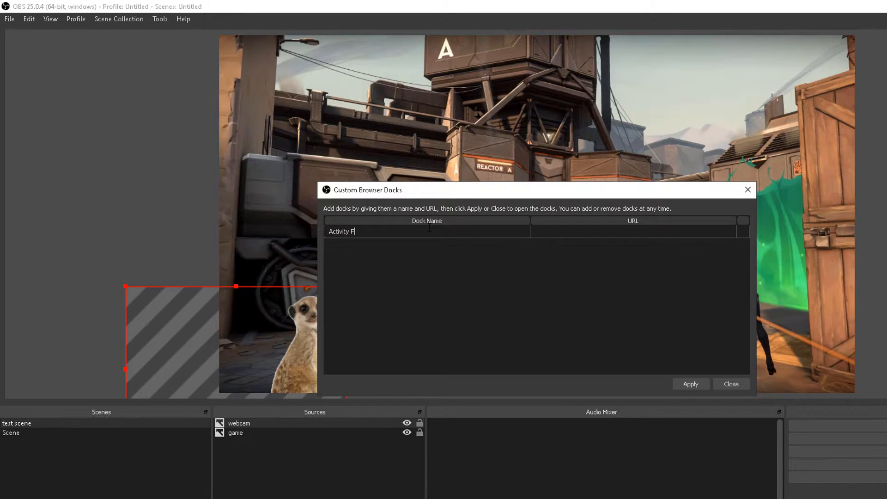
pyautogui.doubleClick(614, 231)
pyautogui.write('https://dashboard.twitch.tv/popout/u/noesckey/stream-manager/activity-feed')
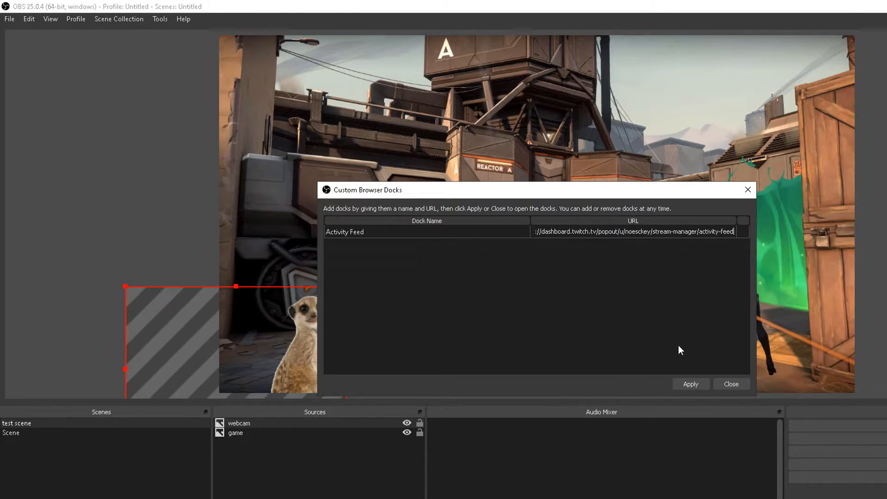
pyautogui.click(690, 388)
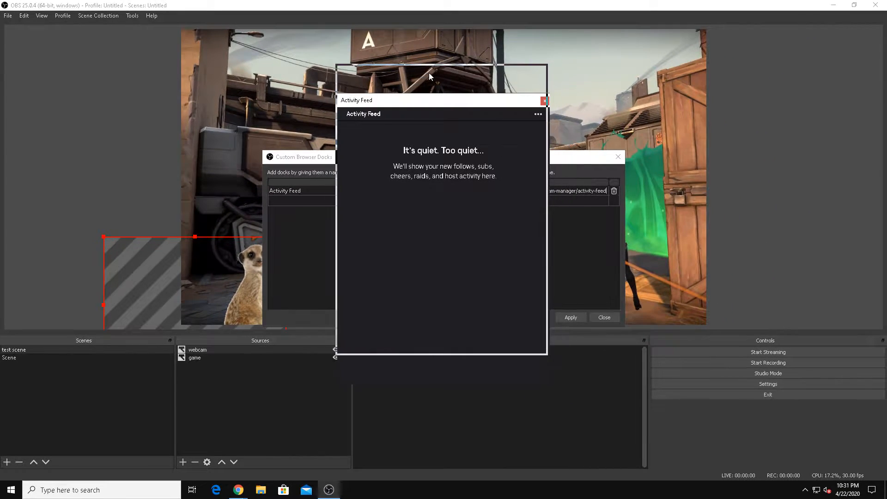
# Close the custom browser docks dialog and attach the Activity Feed dock to the right side of the preview.
pyautogui.moveTo(506, 122); pyautogui.dragTo(372, 101)
pyautogui.moveTo(256, 97); pyautogui.dragTo(342, 172)
pyautogui.click(571, 317)
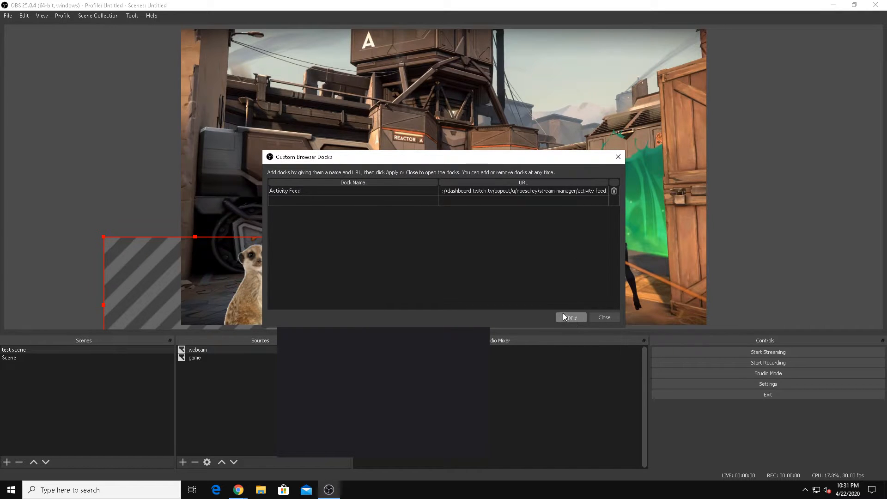
pyautogui.click(601, 318)
pyautogui.moveTo(374, 171); pyautogui.dragTo(111, 53)
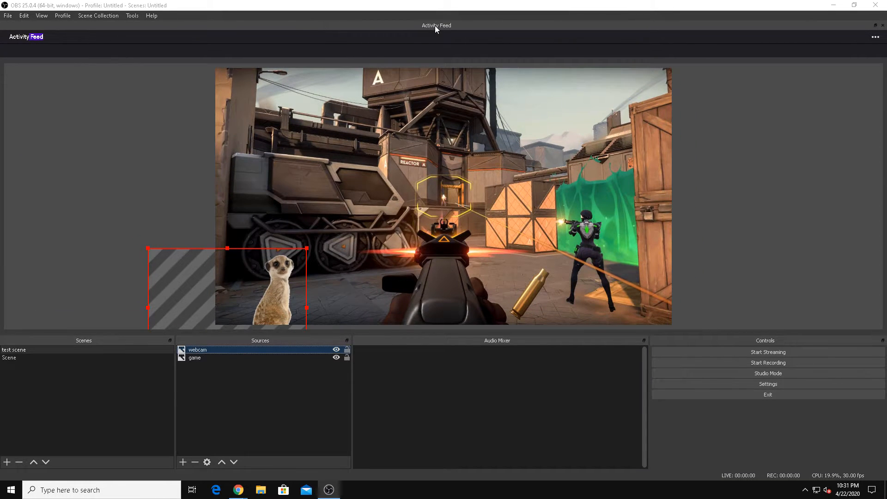
pyautogui.moveTo(434, 26); pyautogui.dragTo(867, 168)
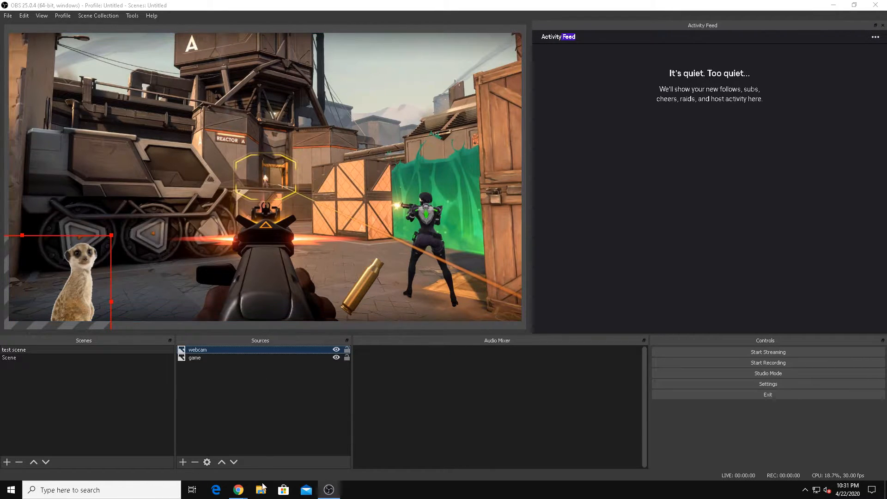
# Return to the Twitch Stream Manager in Chrome, pop out My Chat, and copy the popout window's URL.
pyautogui.moveTo(240, 495)
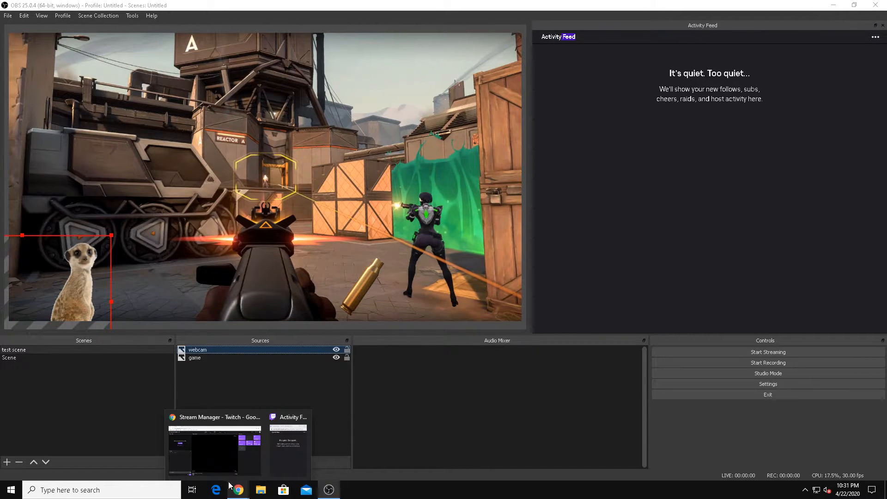
pyautogui.click(201, 443)
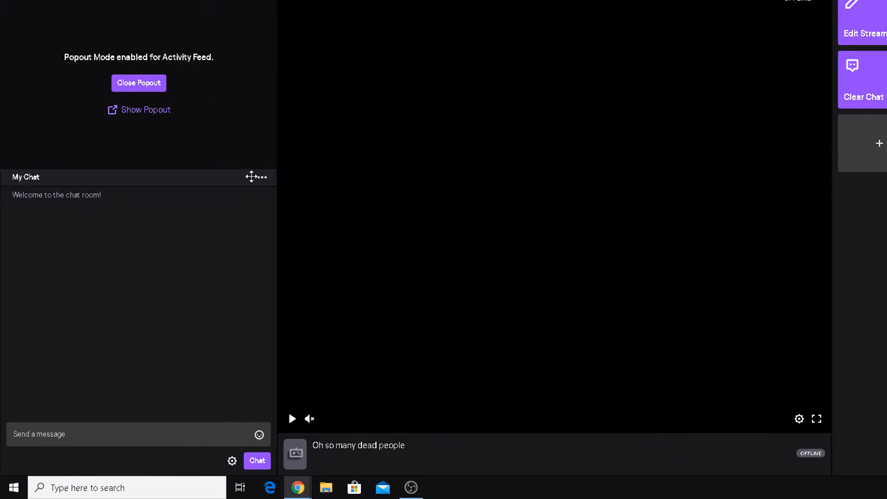
pyautogui.click(260, 178)
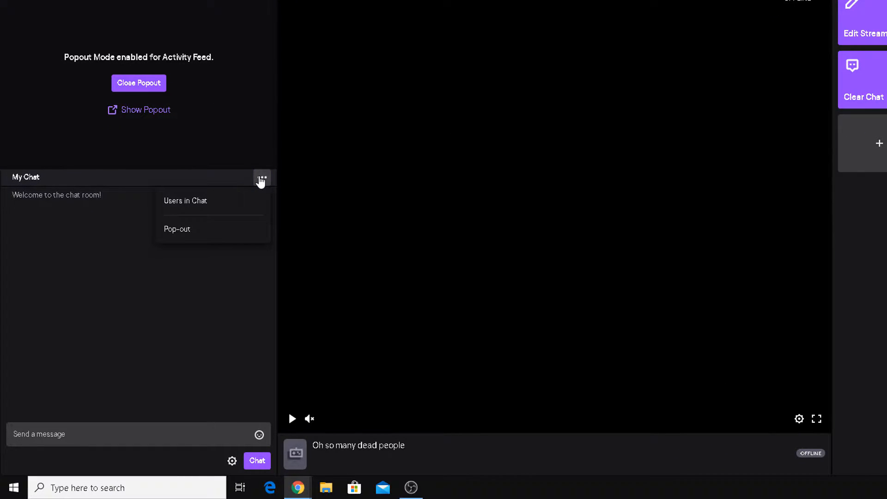
pyautogui.click(203, 231)
pyautogui.click(614, 127)
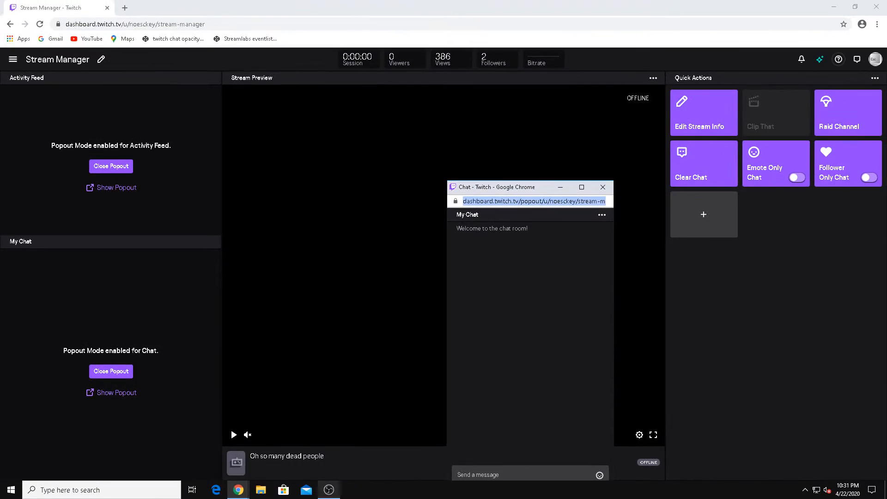
# Switch to OBS, add a custom browser dock named "Chat" using the copied chat popout URL, and apply it.
pyautogui.click(328, 490)
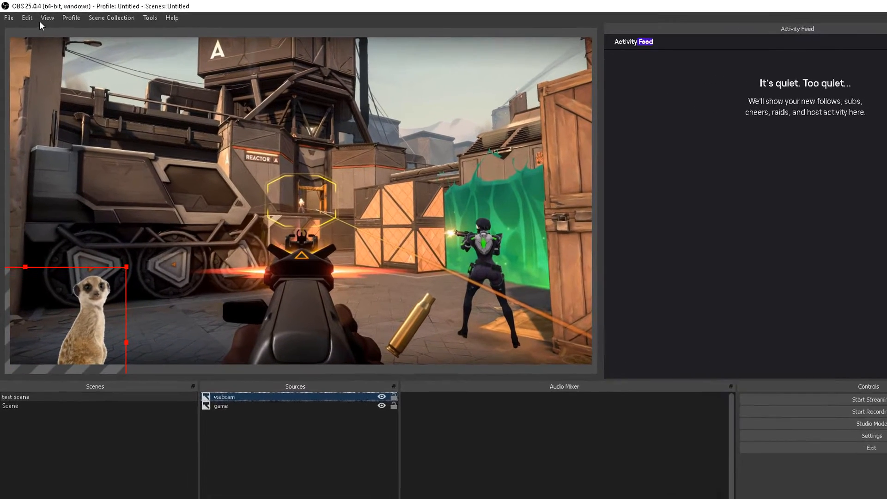
pyautogui.click(40, 18)
pyautogui.moveTo(63, 49)
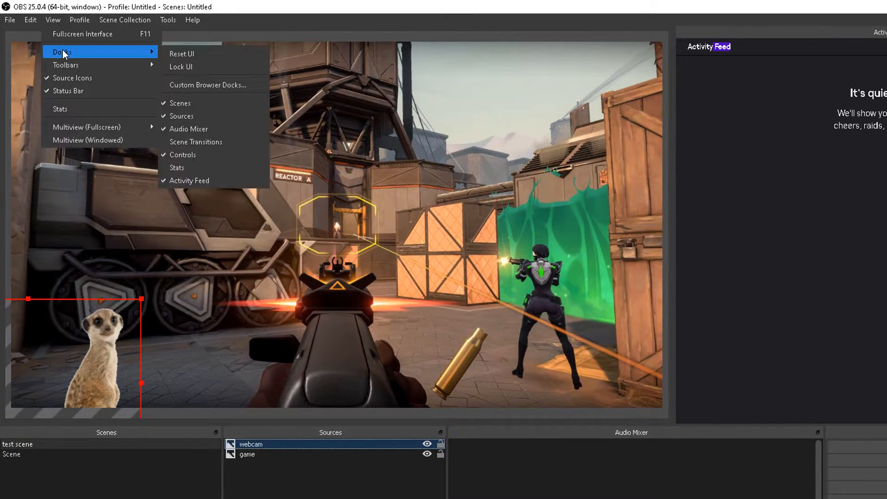
pyautogui.click(248, 85)
pyautogui.click(389, 255)
pyautogui.write('Chat')
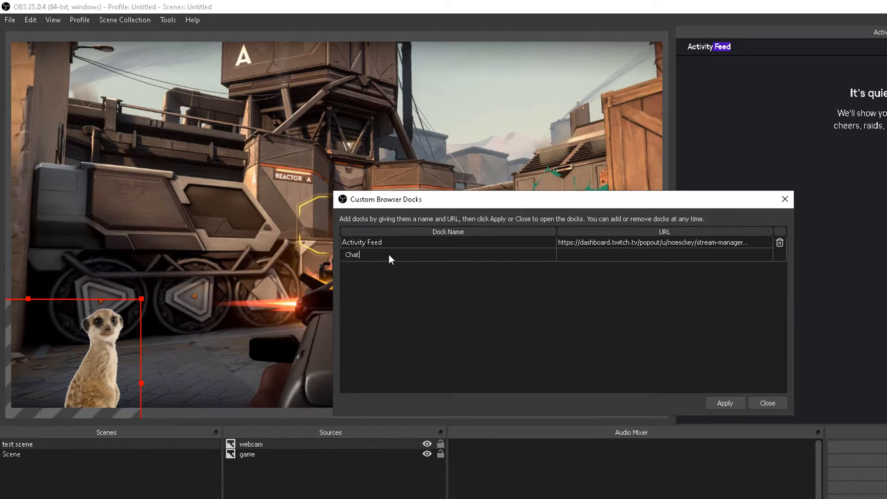
pyautogui.click(584, 251)
pyautogui.write('https://dashboard.twitch.tv/popout/u/noesckey/stream-manager/chat')
pyautogui.click(725, 402)
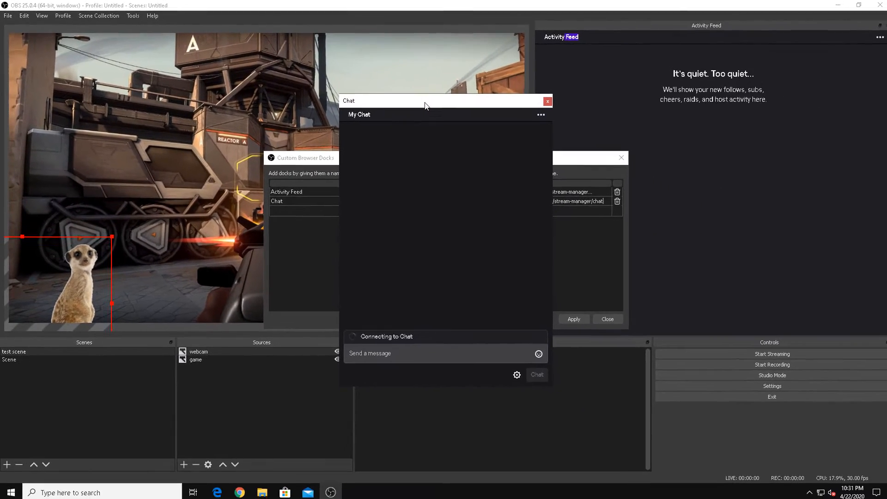
# Dock the Chat window beside the Activity Feed and resize the two docks to about equal width.
pyautogui.moveTo(425, 105); pyautogui.dragTo(730, 32)
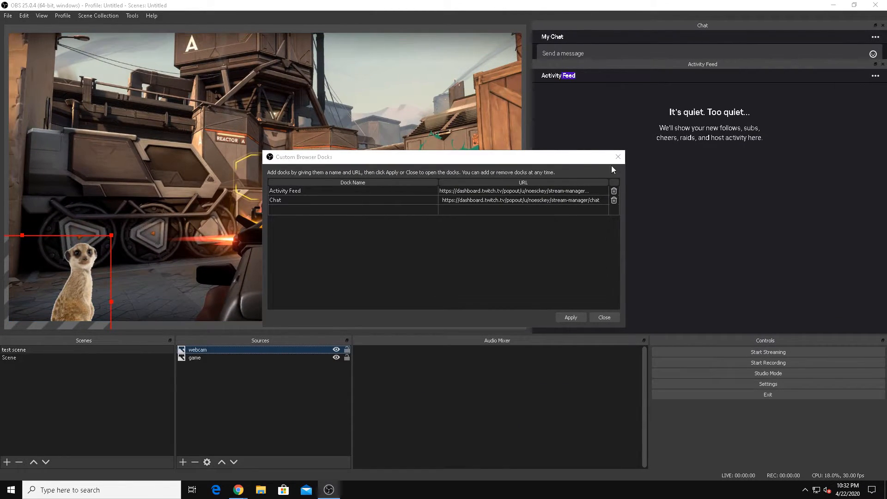
pyautogui.click(562, 158)
pyautogui.moveTo(562, 161); pyautogui.dragTo(285, 119)
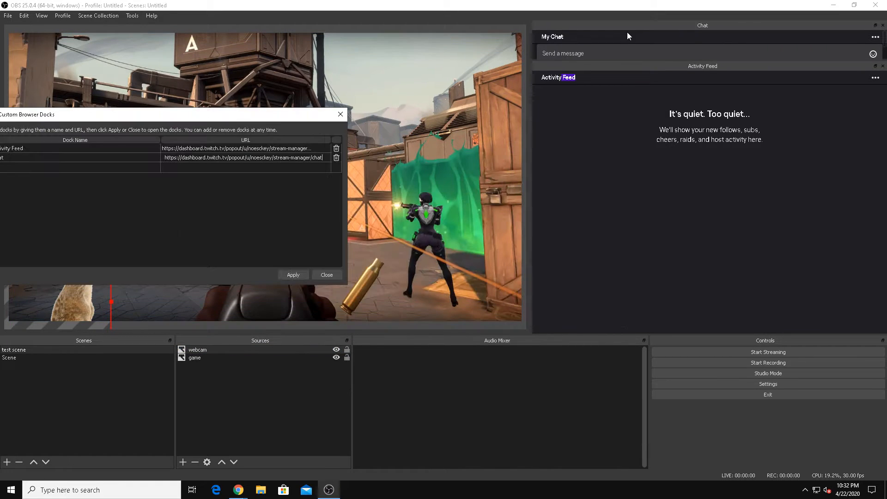
pyautogui.moveTo(640, 27); pyautogui.dragTo(883, 138)
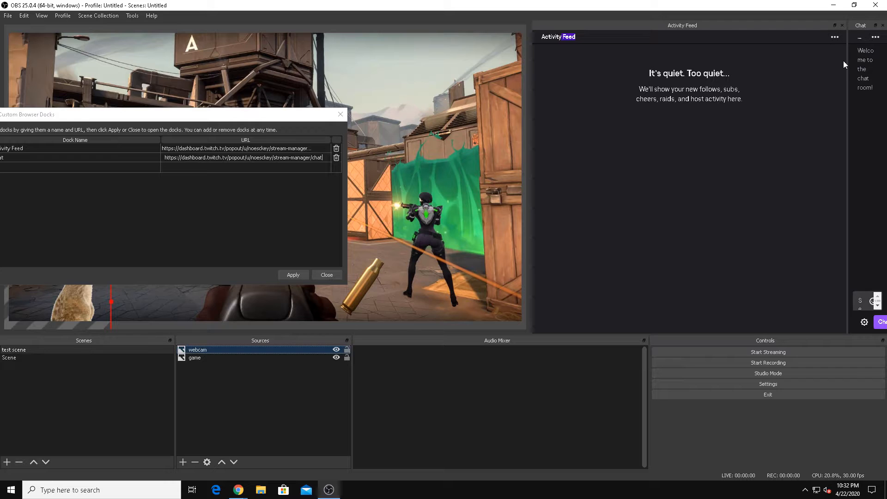
pyautogui.moveTo(846, 61); pyautogui.dragTo(716, 70)
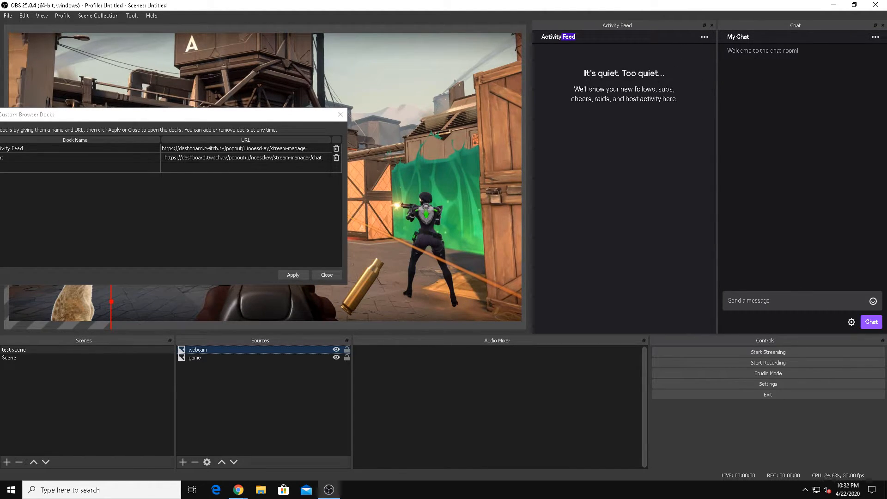
# Send the test message "dfgdf" from the Chat dock.
pyautogui.click(758, 301)
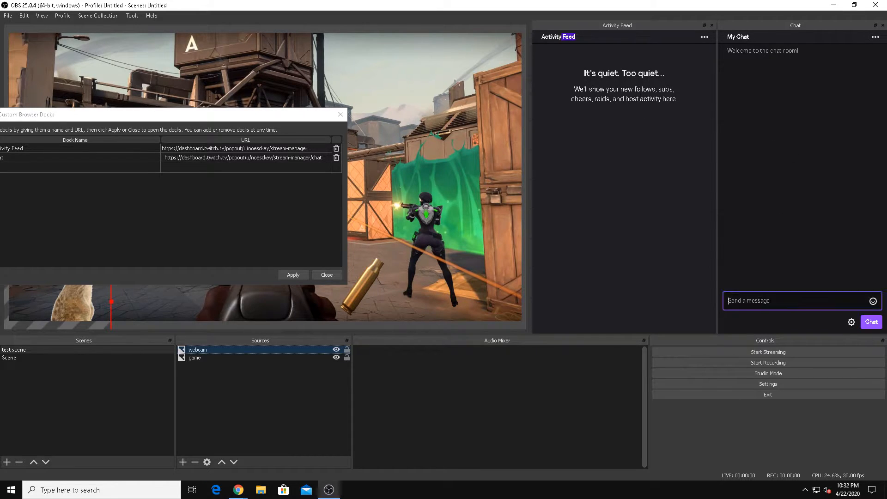
pyautogui.write('dfgdf')
pyautogui.press('Return')
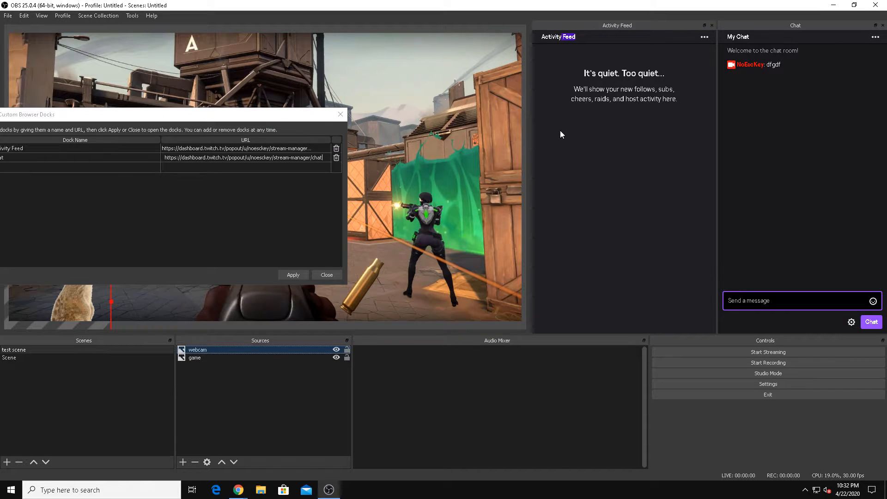
# Return to the Twitch Stream Manager in Chrome, pop out Quick Actions, and copy the popout window's URL.
pyautogui.moveTo(238, 489)
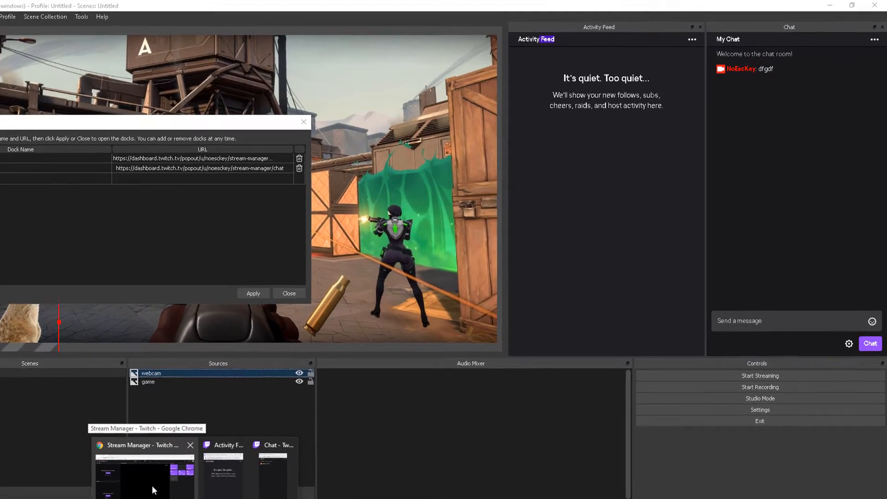
pyautogui.click(152, 488)
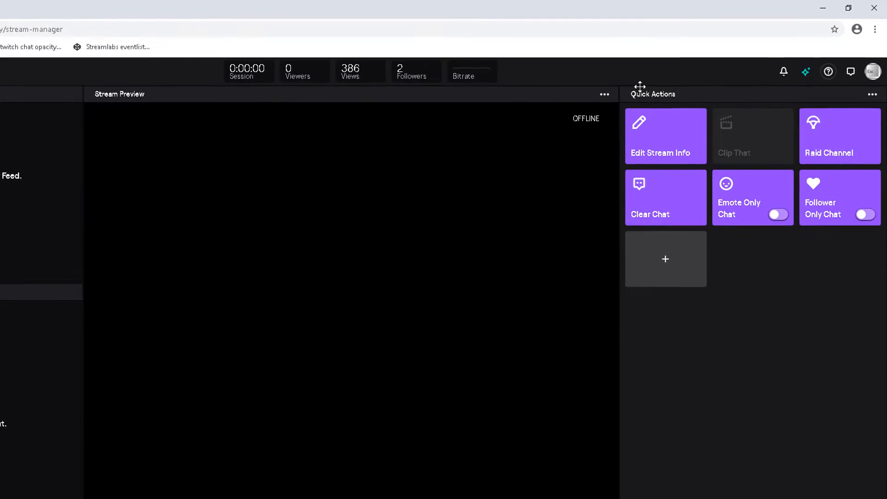
pyautogui.click(651, 144)
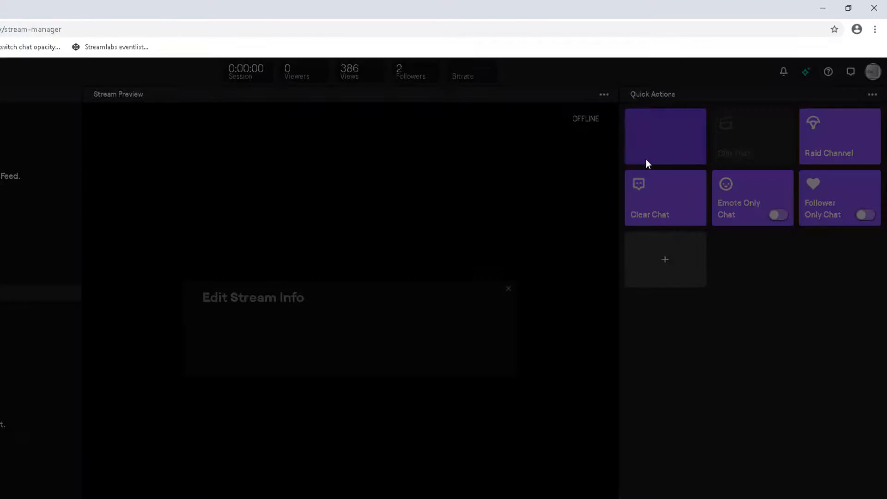
pyautogui.click(445, 469)
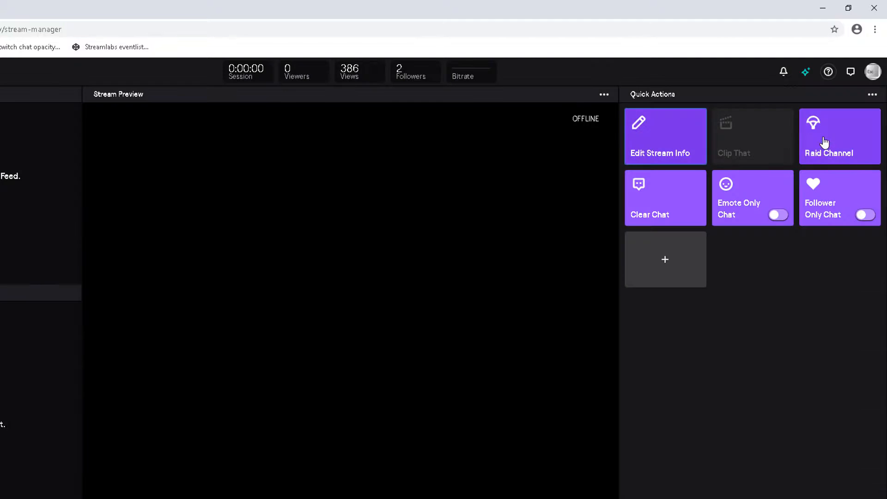
pyautogui.click(872, 96)
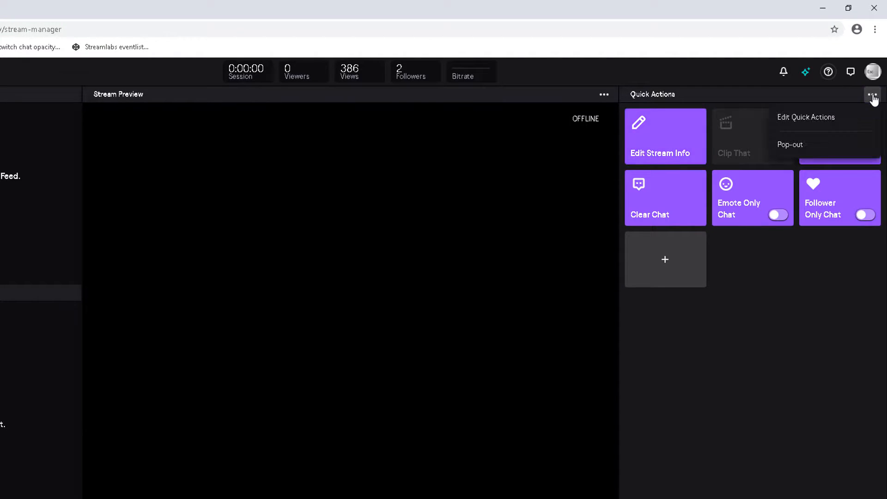
pyautogui.click(789, 147)
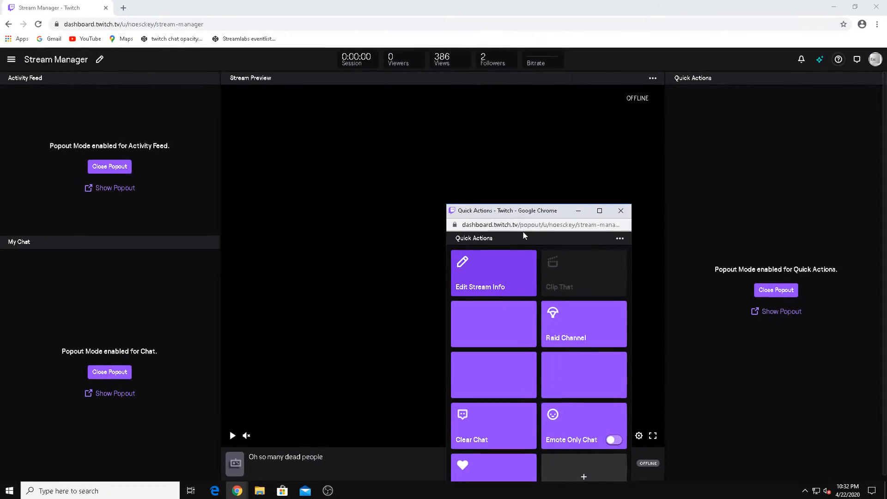
pyautogui.click(446, 272)
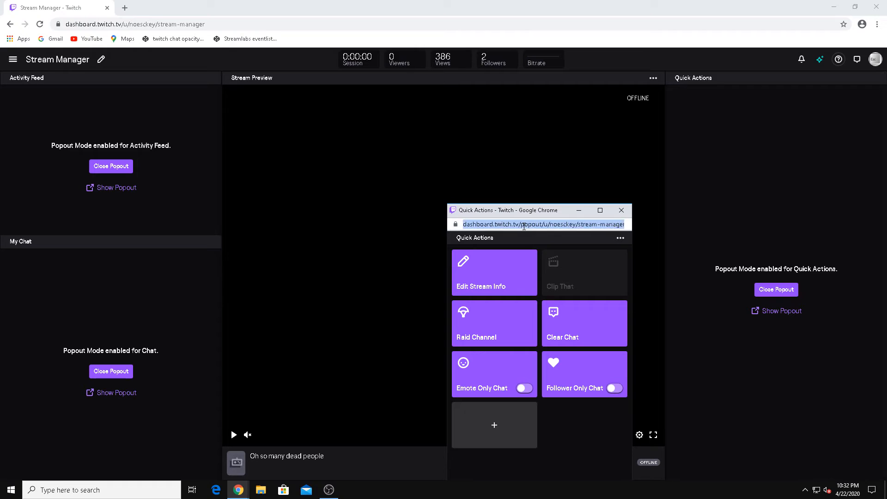
# In OBS, add a custom browser dock named "Stream Info" using the copied quick-actions popout URL and apply it.
pyautogui.click(329, 490)
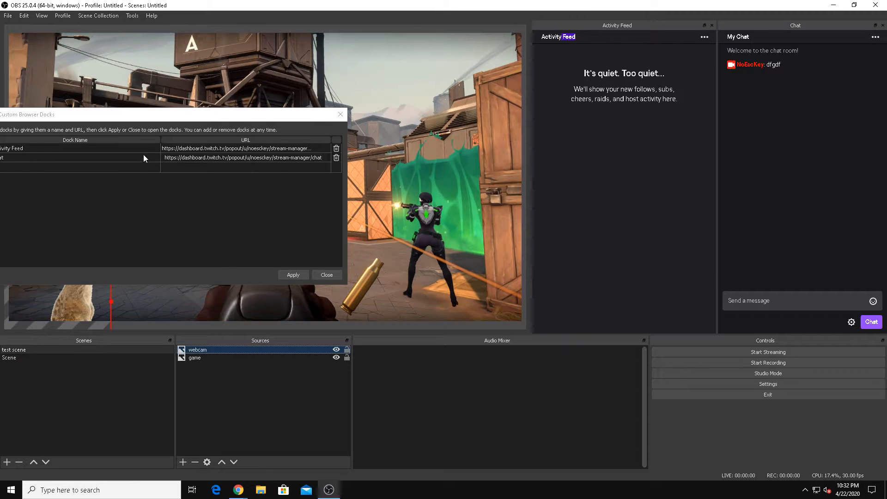
pyautogui.moveTo(166, 119); pyautogui.dragTo(461, 121)
pyautogui.click(367, 167)
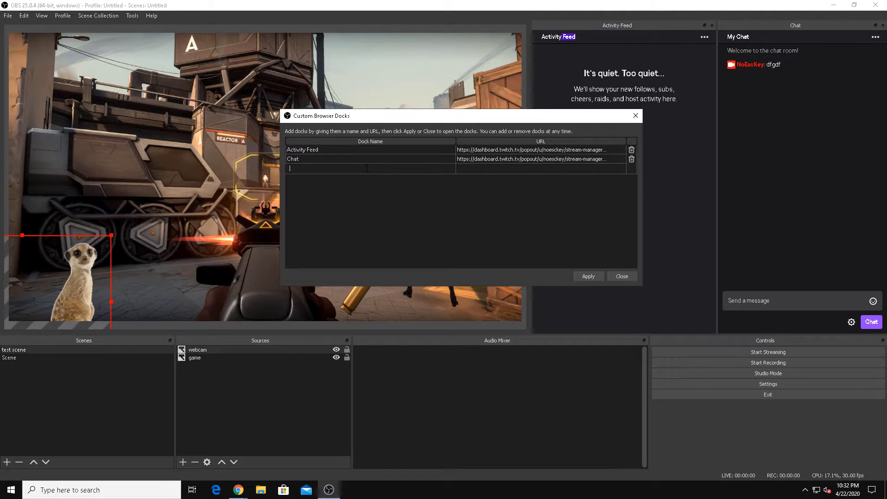
pyautogui.write('Stream Info')
pyautogui.click(465, 166)
pyautogui.write('https://dashboard.twitch.tv/popout/u/noesckey/stream-manager/quick-actions')
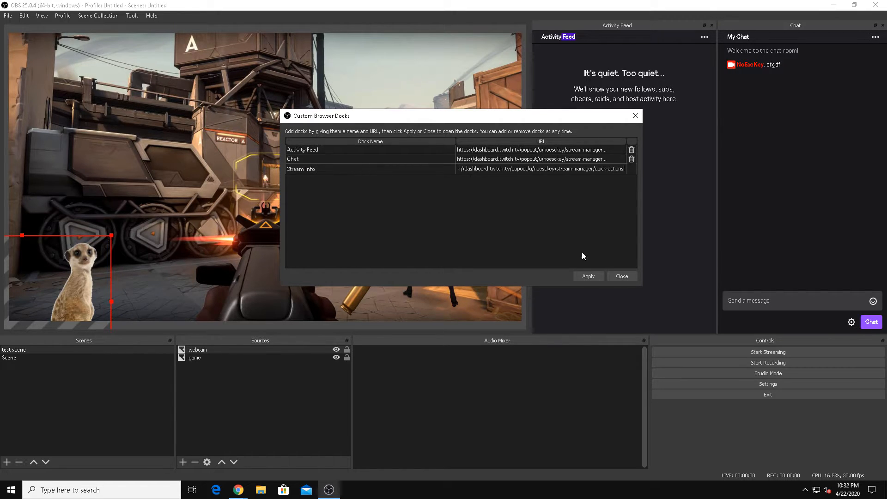
pyautogui.click(588, 276)
# Attach the Stream Info dock next to the preview and stack it as a tab with the Activity Feed dock.
pyautogui.moveTo(410, 103); pyautogui.dragTo(698, 180)
pyautogui.moveTo(543, 119); pyautogui.dragTo(285, 113)
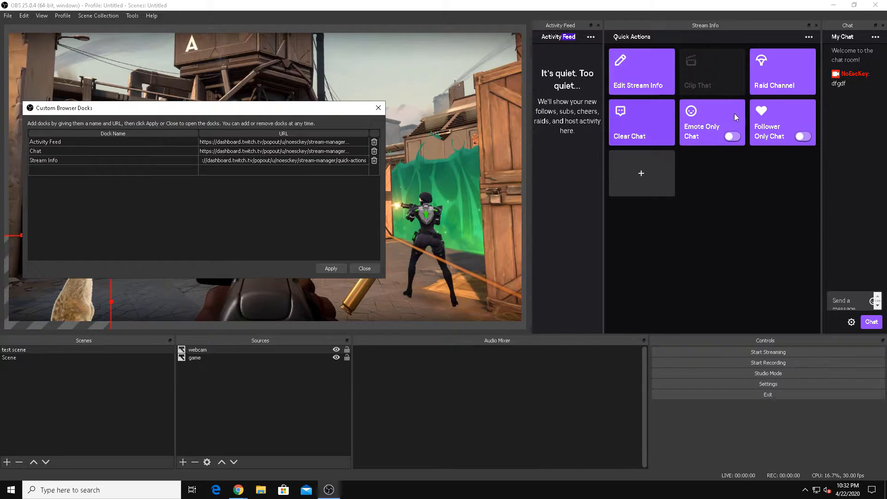
pyautogui.click(707, 25)
pyautogui.moveTo(708, 25); pyautogui.dragTo(615, 189)
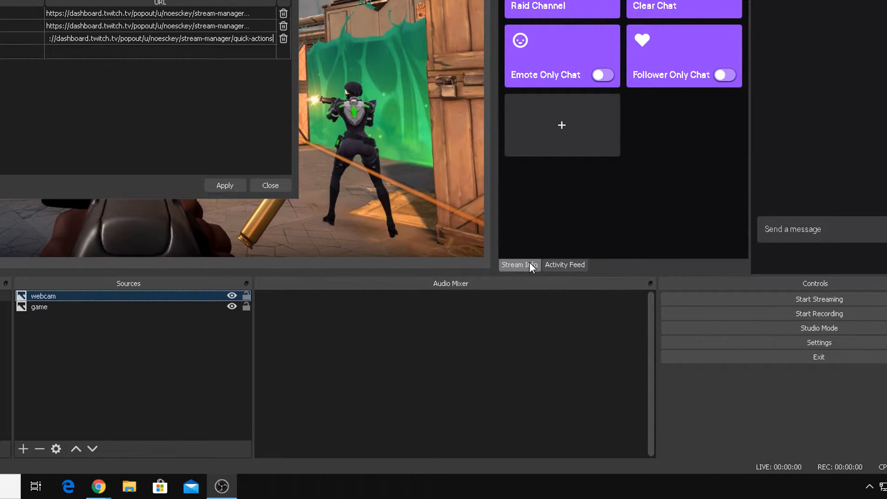
# Reorder the stacked docks so Activity Feed comes before Stream Info, and show the Activity Feed.
pyautogui.click(552, 261)
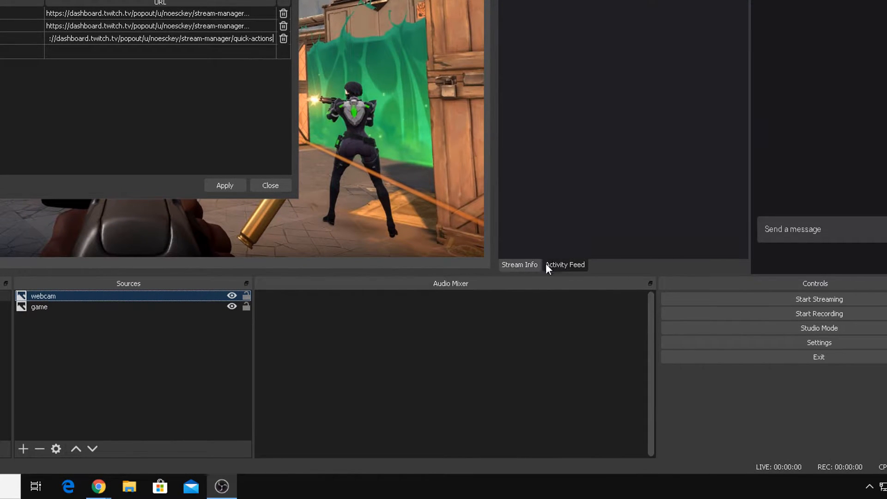
pyautogui.moveTo(551, 266); pyautogui.dragTo(533, 265)
pyautogui.click(557, 265)
pyautogui.click(538, 262)
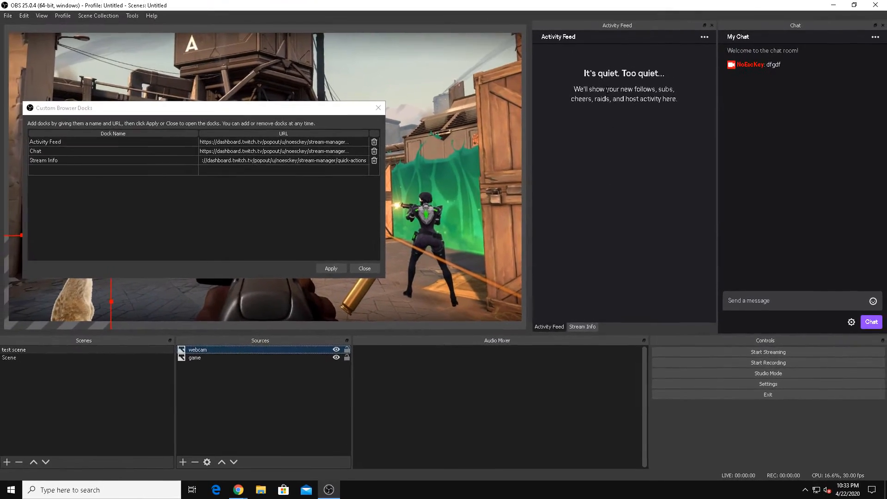
# From the Stream Info dock, submit the stream info form without edits and clear the chat, ending back on the Activity Feed.
pyautogui.click(581, 327)
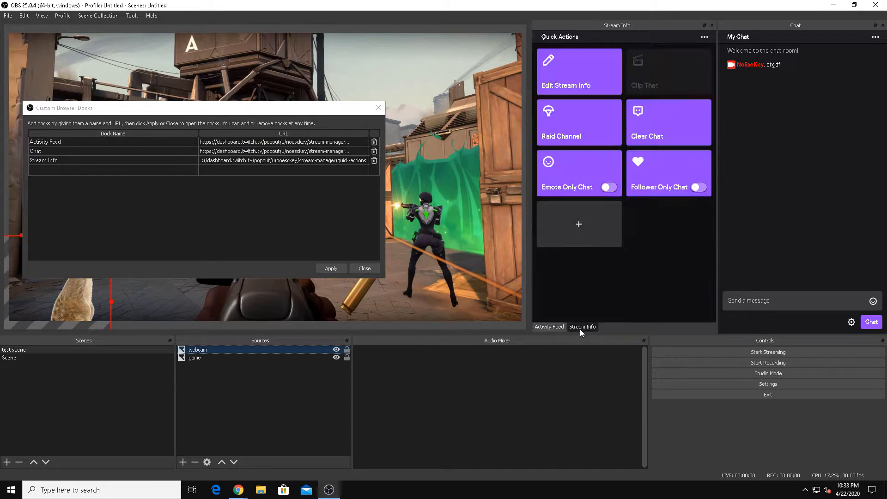
pyautogui.click(573, 75)
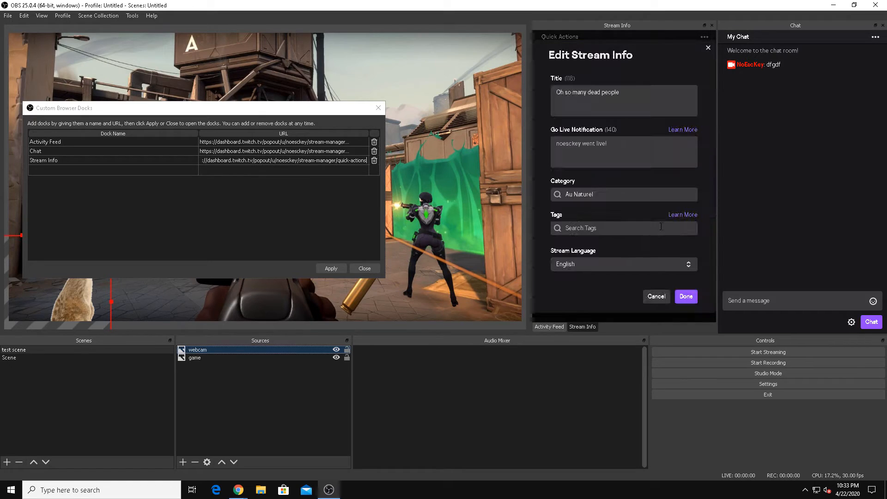
pyautogui.click(685, 295)
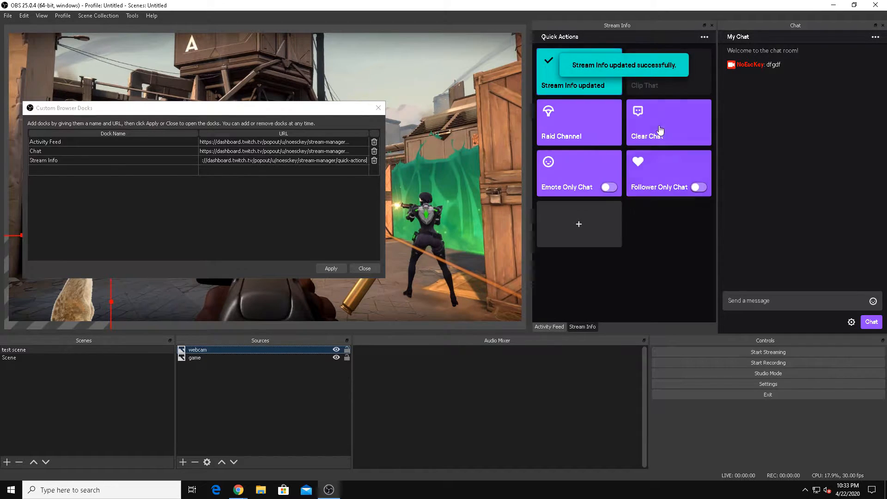
pyautogui.click(658, 131)
pyautogui.click(552, 327)
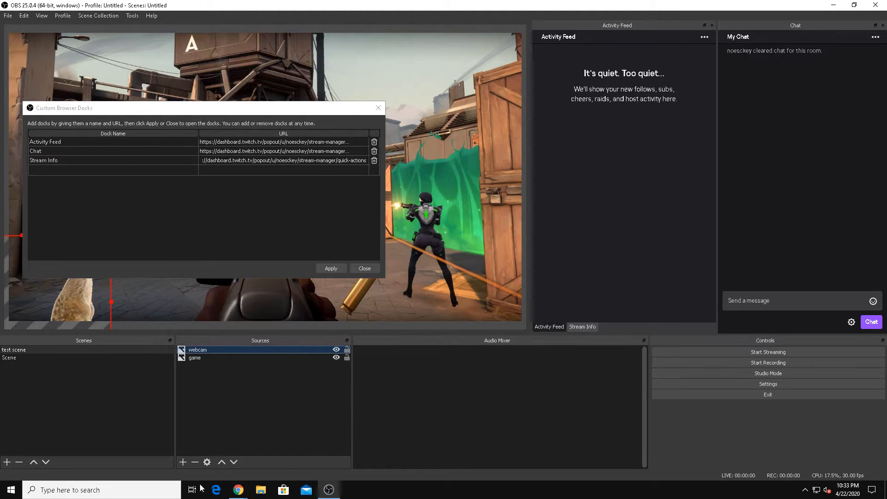
pyautogui.click(11, 490)
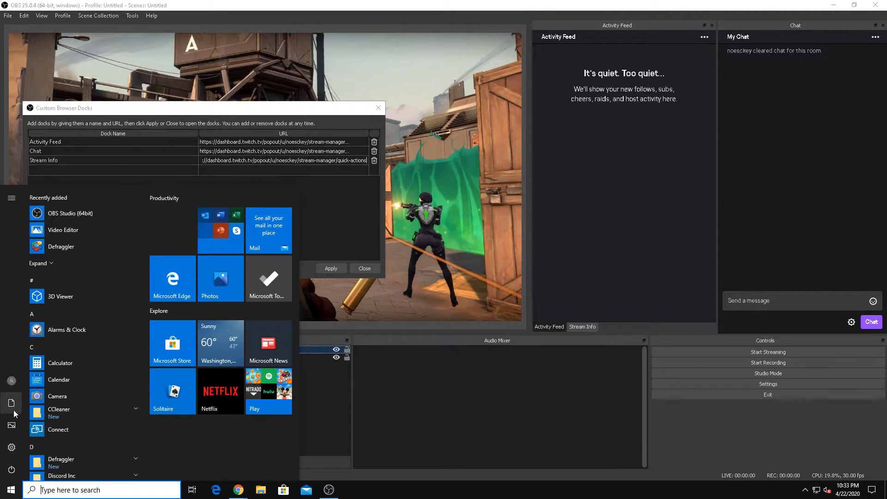
pyautogui.click(64, 490)
pyautogui.write('notepad')
pyautogui.press('Return')
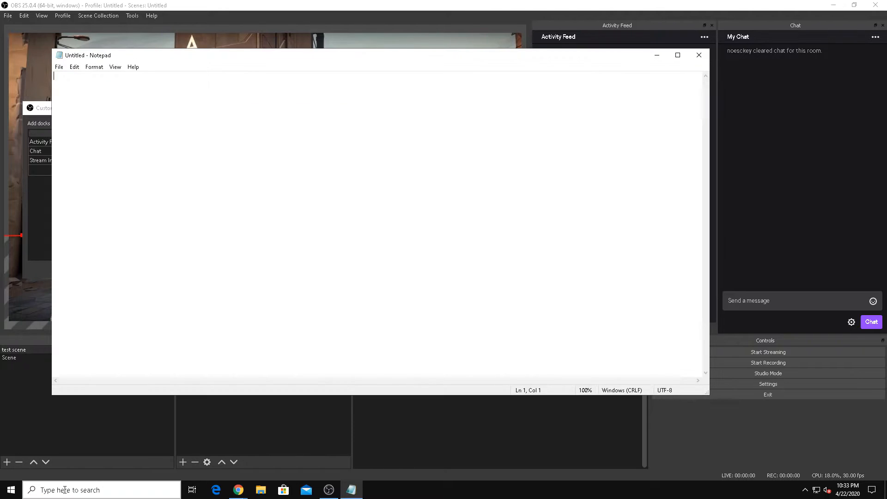
pyautogui.press('space')
pyautogui.press('BackSpace')
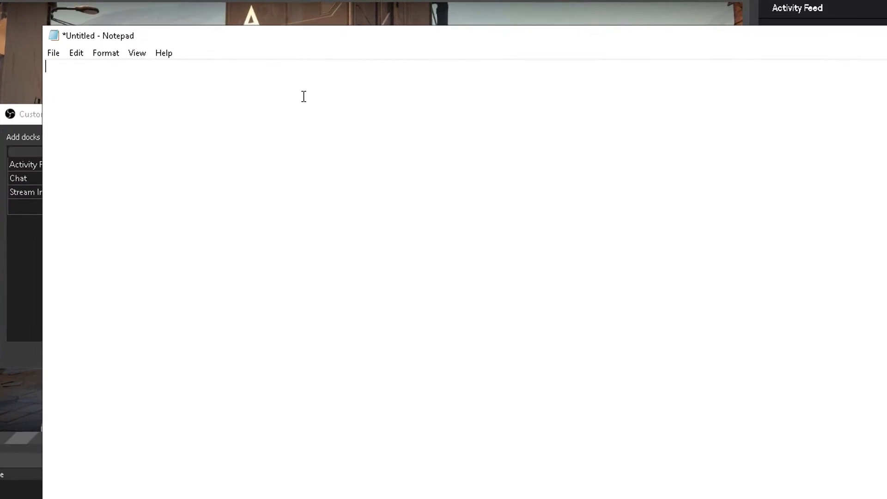
pyautogui.write('https://player.twitch.tv/?channel=noesckwy&muted=true')
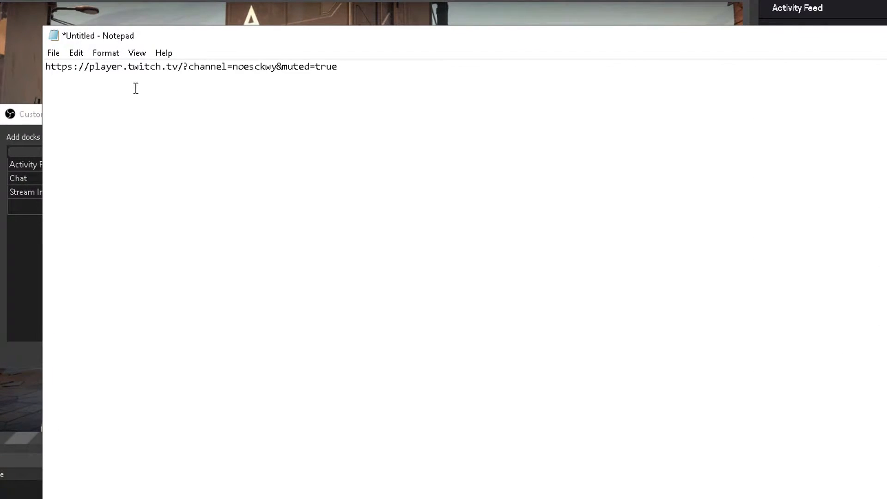
# Correct the spelling of the channel name in the player URL and copy the whole URL.
pyautogui.moveTo(235, 67); pyautogui.dragTo(277, 68)
pyautogui.click(273, 68)
pyautogui.moveTo(233, 67); pyautogui.dragTo(278, 67)
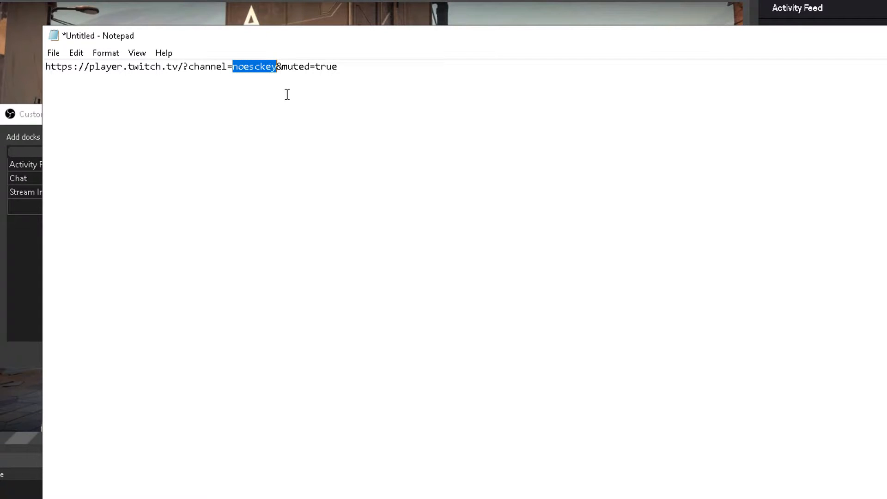
pyautogui.click(361, 66)
pyautogui.hotkey('ctrl', 'a')
pyautogui.hotkey('ctrl', 'c')
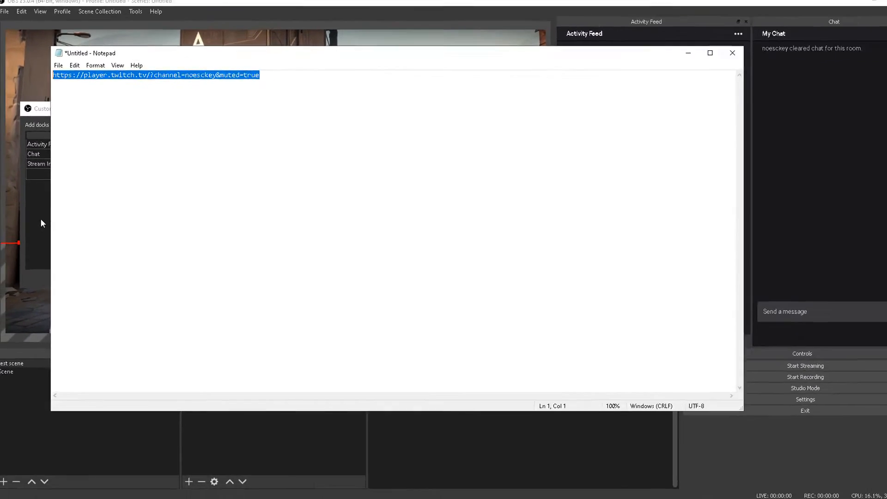
# Add a custom browser dock named Live Preview using the copied Twitch player URL, and apply it.
pyautogui.click(27, 272)
pyautogui.click(50, 207)
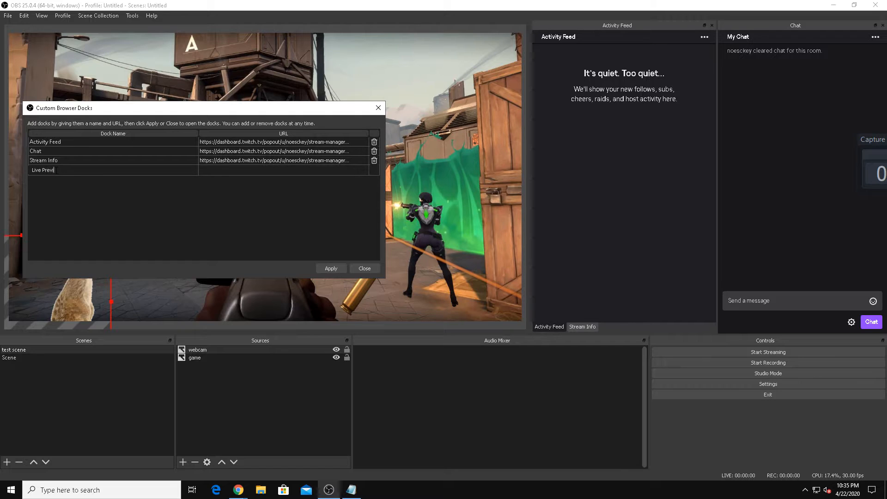
pyautogui.doubleClick(210, 169)
pyautogui.hotkey('ctrl', 'v')
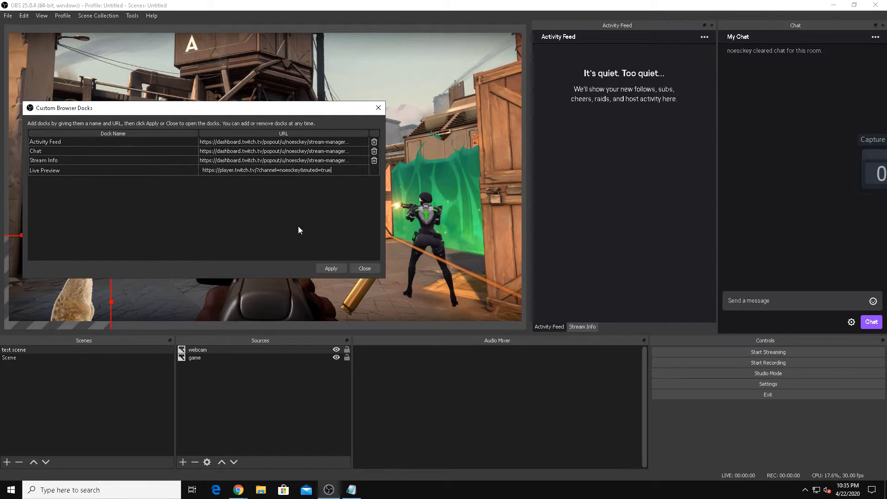
pyautogui.click(328, 268)
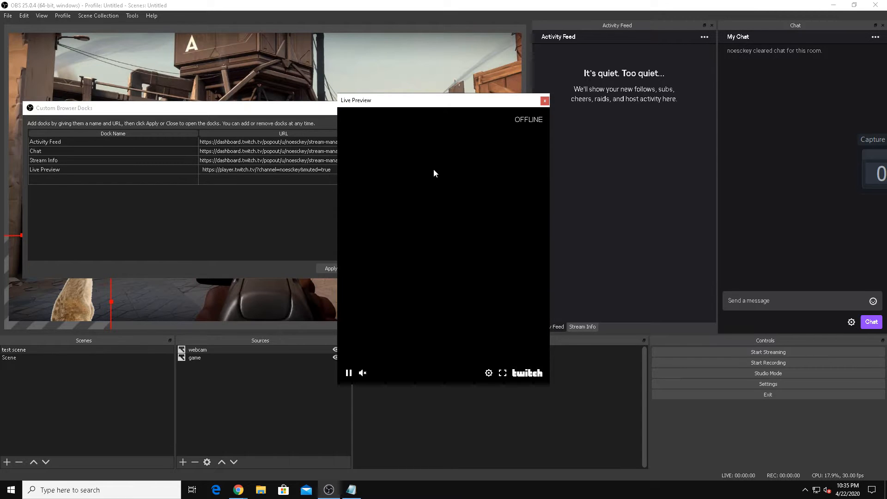
# Dock the Live Preview window between the Audio Mixer and Controls, and show Stream Info in the stacked docks.
pyautogui.moveTo(407, 110); pyautogui.dragTo(645, 159)
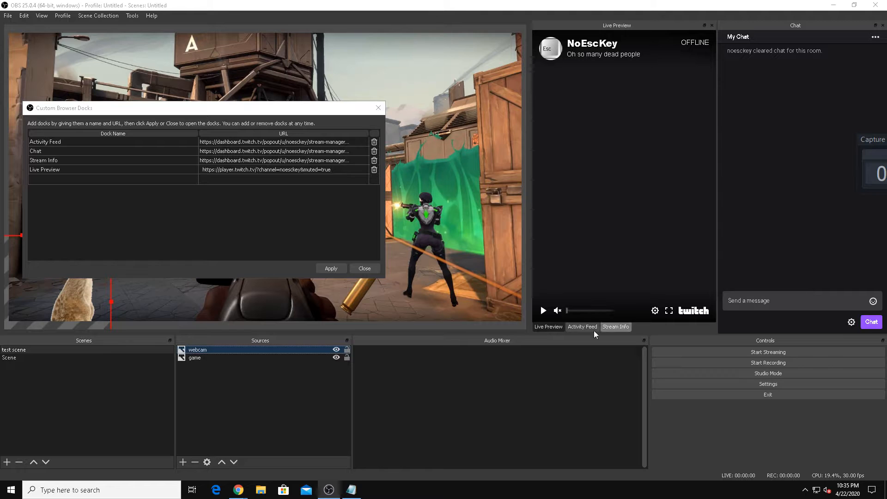
pyautogui.moveTo(544, 326); pyautogui.dragTo(500, 390)
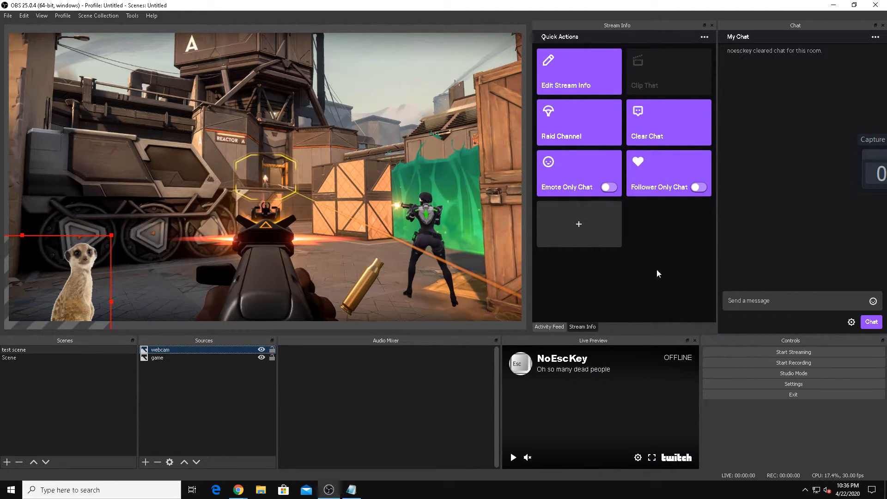
pyautogui.click(554, 327)
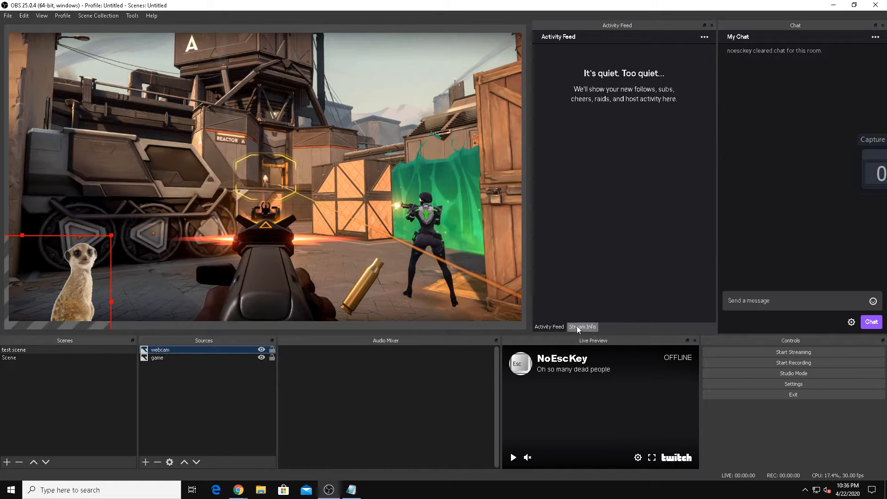
pyautogui.click(576, 326)
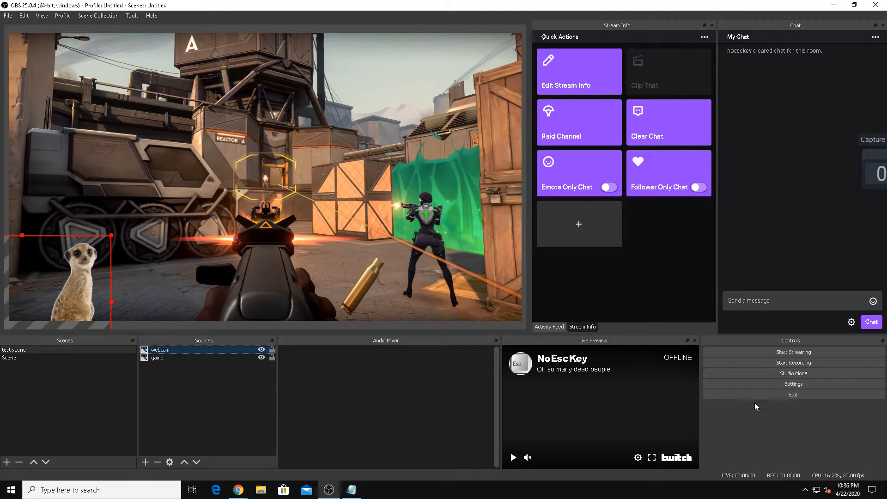
# Switch to the Chrome window with Twitch Stream Manager and open streamlabs.com in a new tab.
pyautogui.moveTo(243, 493)
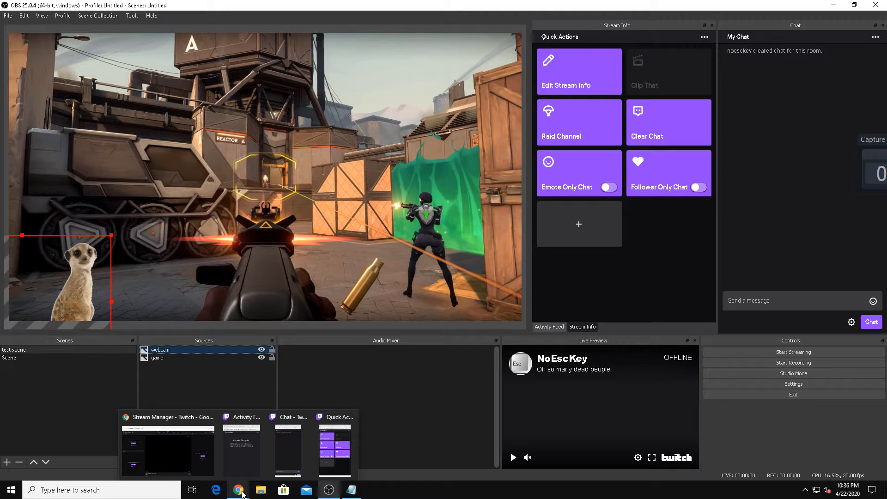
pyautogui.click(188, 455)
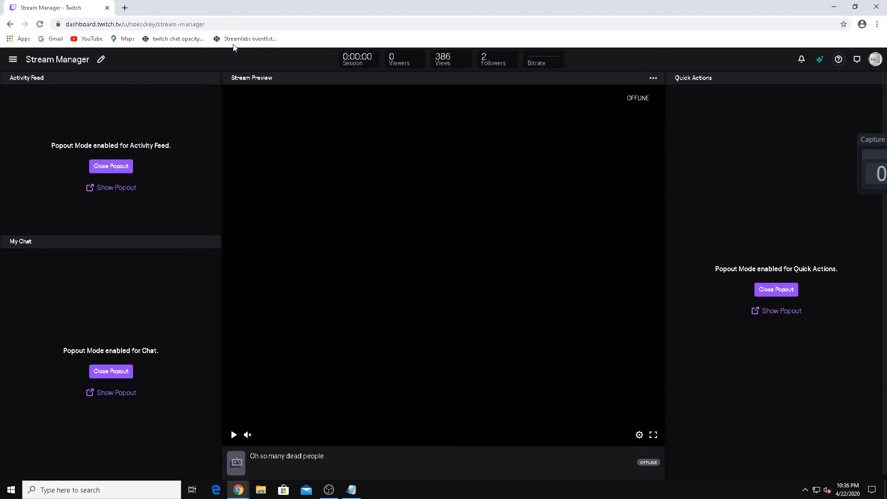
pyautogui.click(123, 13)
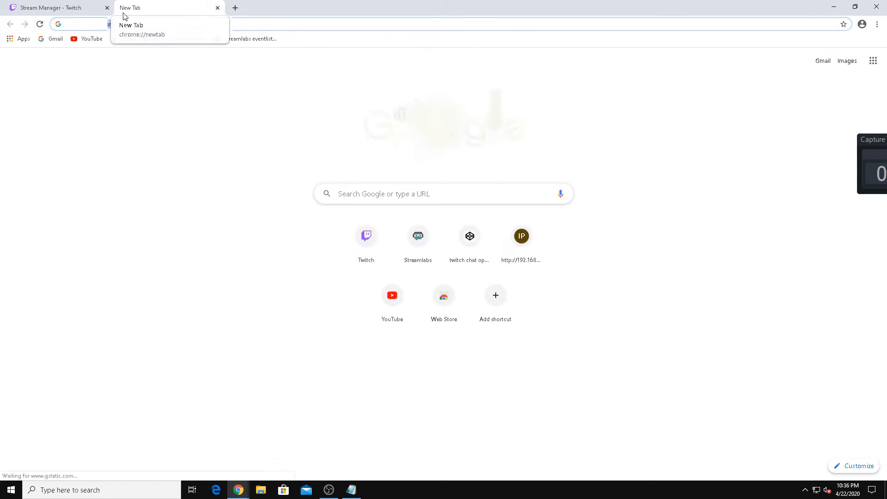
pyautogui.write('streamlabs.com')
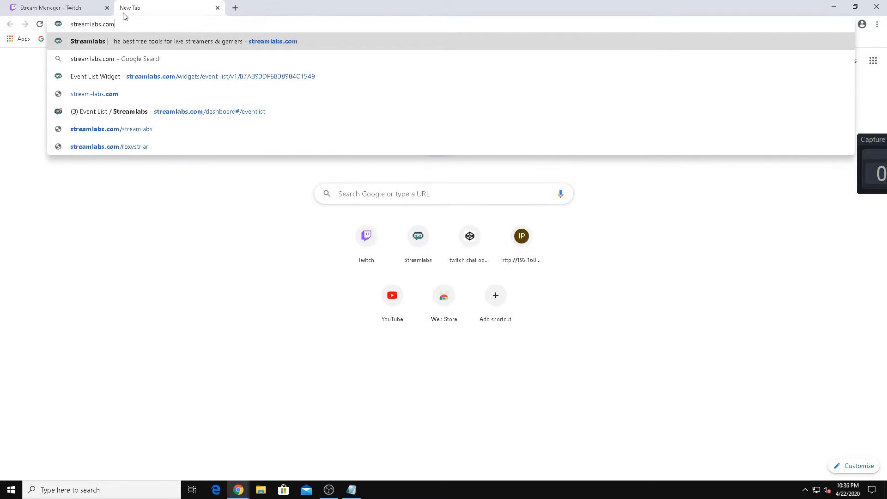
pyautogui.press('Return')
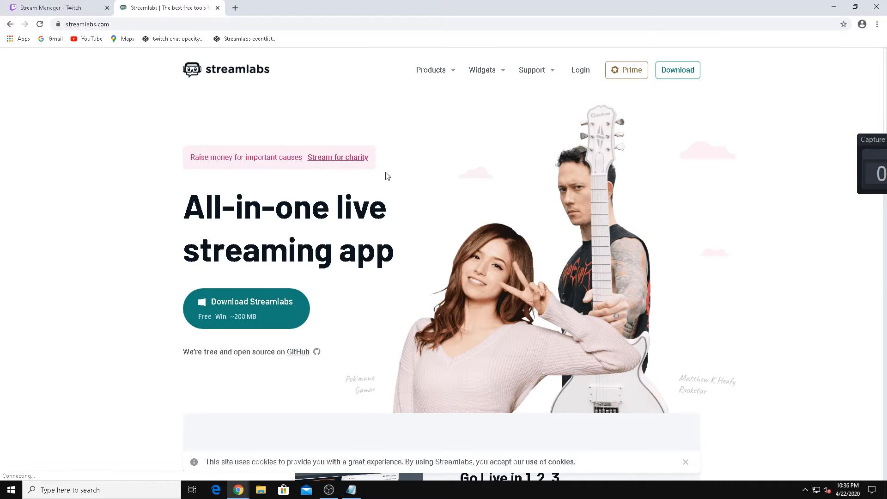
# Log in to Streamlabs with Twitch and open the Event List widget from the widget gallery.
pyautogui.click(577, 71)
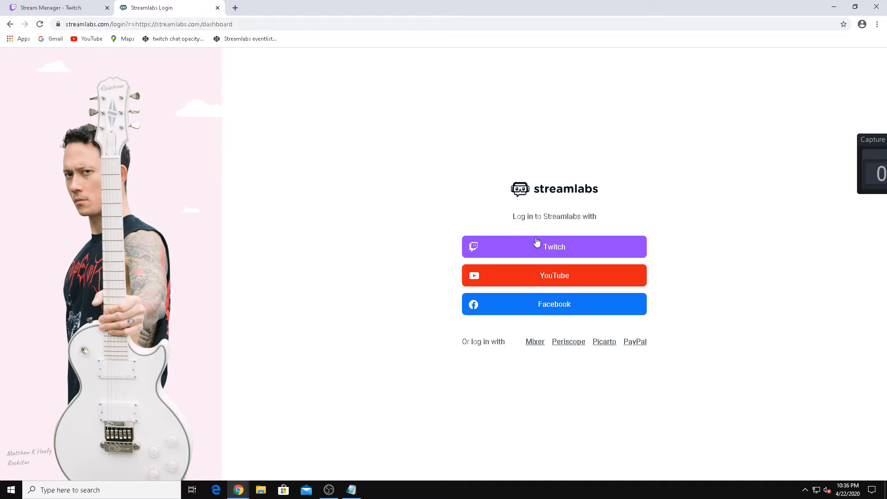
pyautogui.click(548, 245)
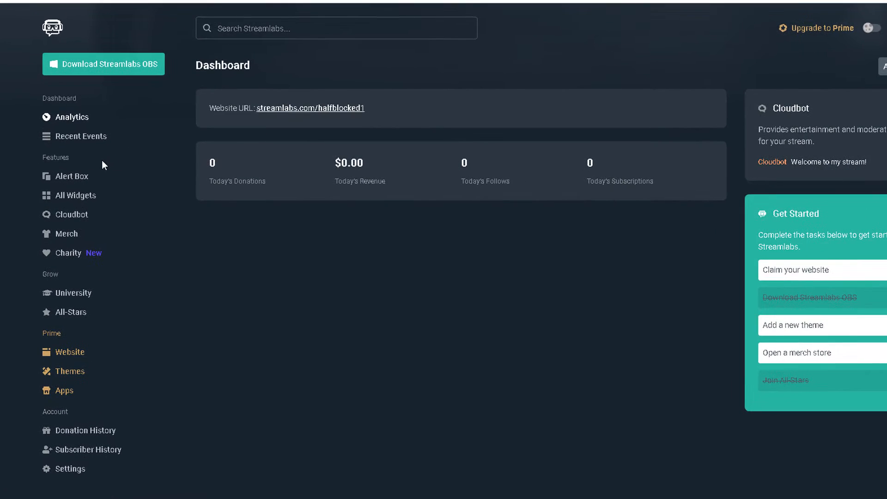
pyautogui.click(86, 202)
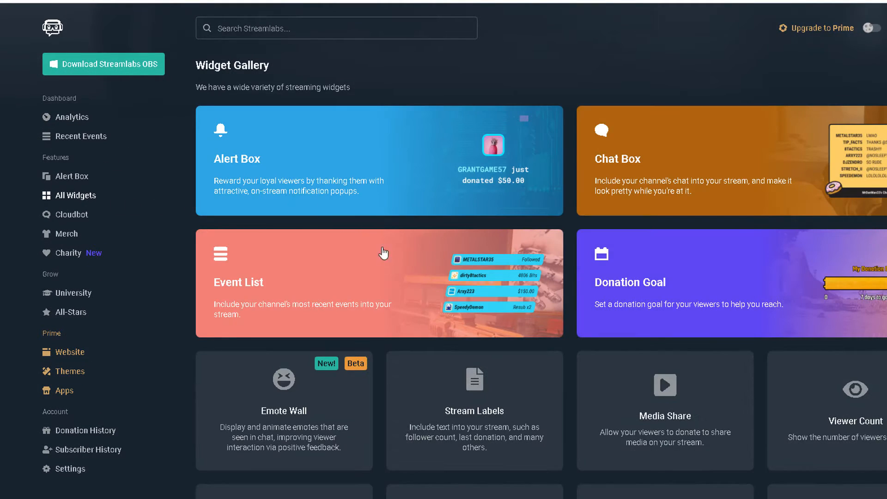
pyautogui.click(293, 281)
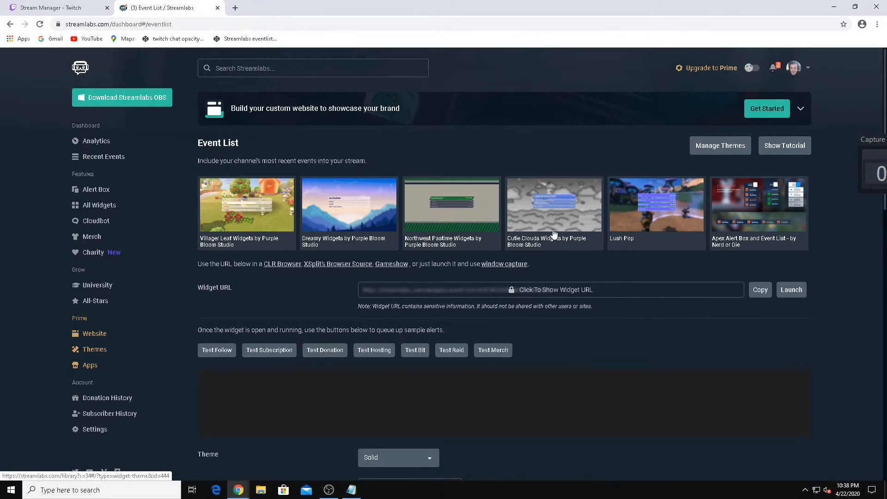
# Open the bookmarked CodePen "Streamlabs eventlist Solid - OBS Dock CSS Fix" in a new tab and enlarge its code editors.
pyautogui.click(235, 9)
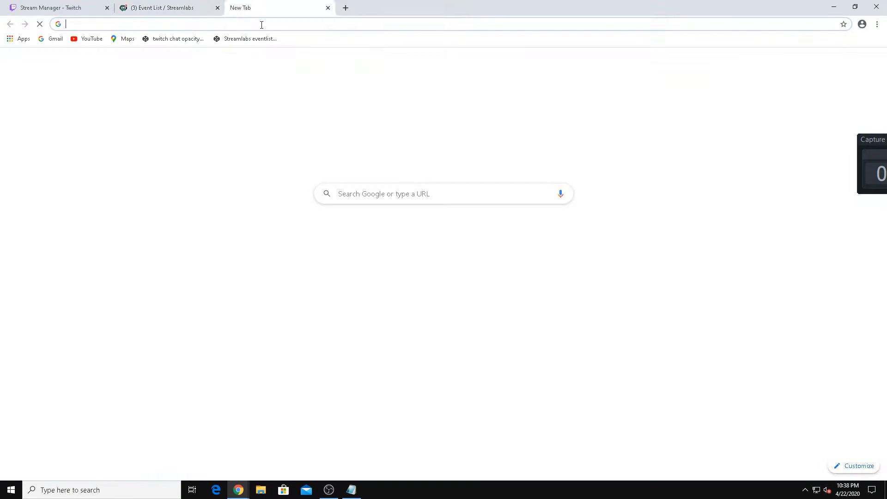
pyautogui.click(238, 40)
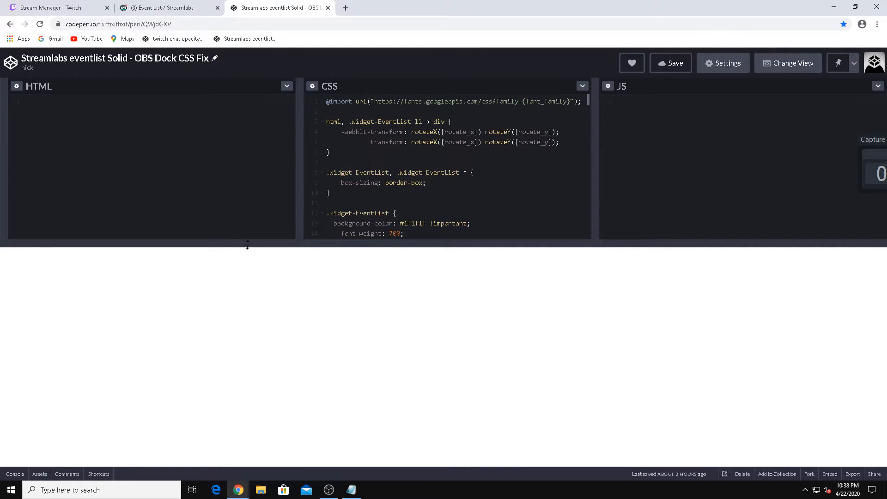
pyautogui.moveTo(250, 245); pyautogui.dragTo(263, 387)
# Copy the entire CSS code of the Streamlabs eventlist pen.
pyautogui.scroll(-13, 434, 210)
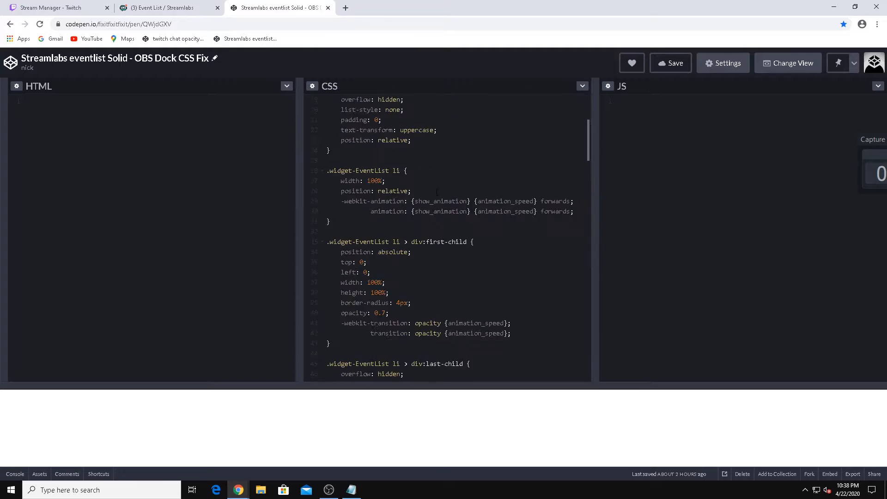
pyautogui.scroll(-20, 433, 210)
pyautogui.scroll(20, 431, 219)
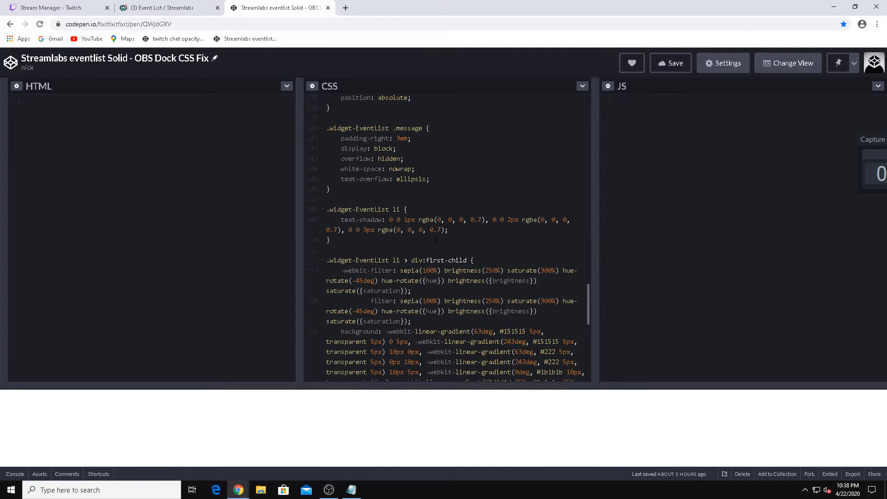
pyautogui.scroll(12, 434, 231)
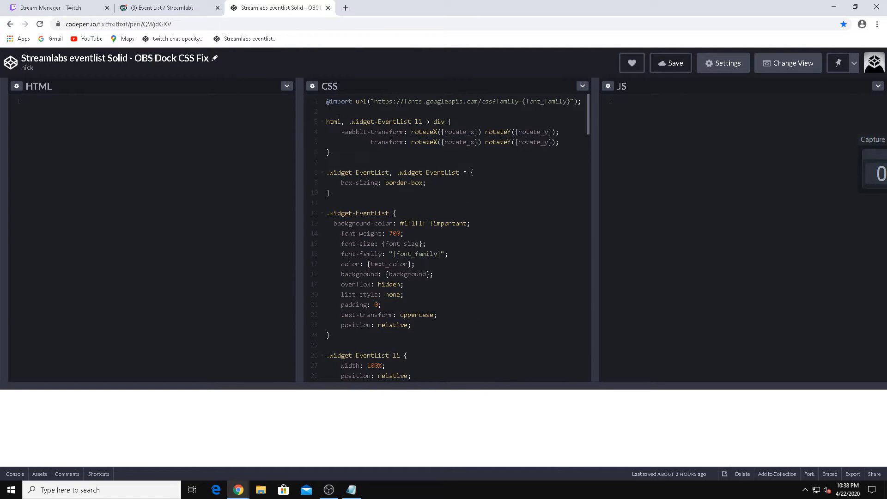
pyautogui.moveTo(326, 102); pyautogui.dragTo(486, 447)
pyautogui.rightClick(412, 138)
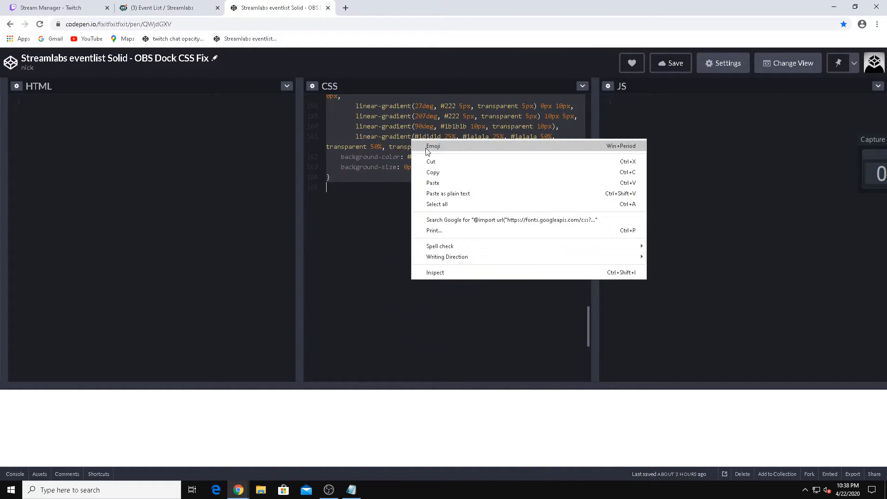
pyautogui.click(432, 173)
# Replace all custom CSS in the Streamlabs Event List widget with the copied code and save the settings.
pyautogui.click(166, 5)
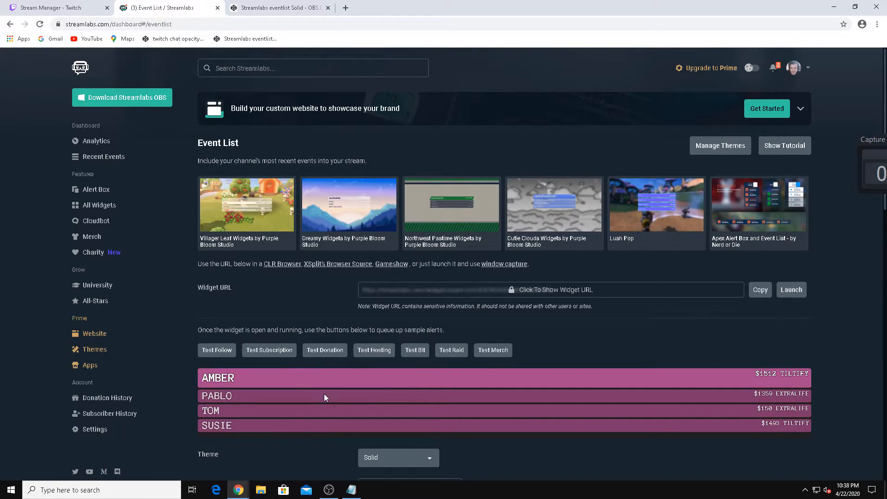
pyautogui.scroll(-7, 600, 319)
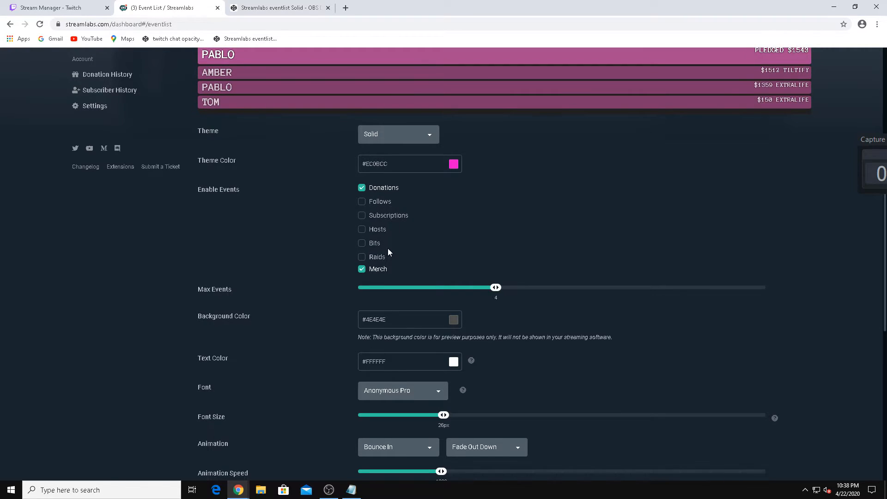
pyautogui.scroll(-5, 540, 202)
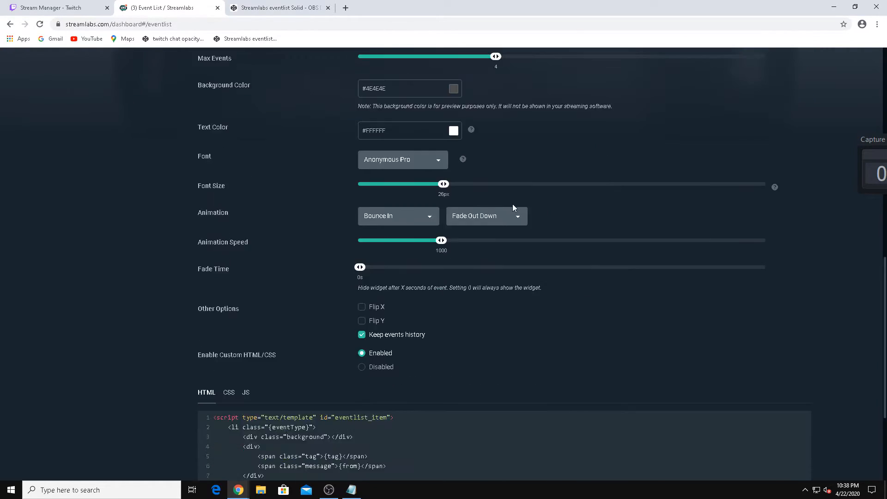
pyautogui.scroll(1, 462, 160)
pyautogui.scroll(4, 451, 170)
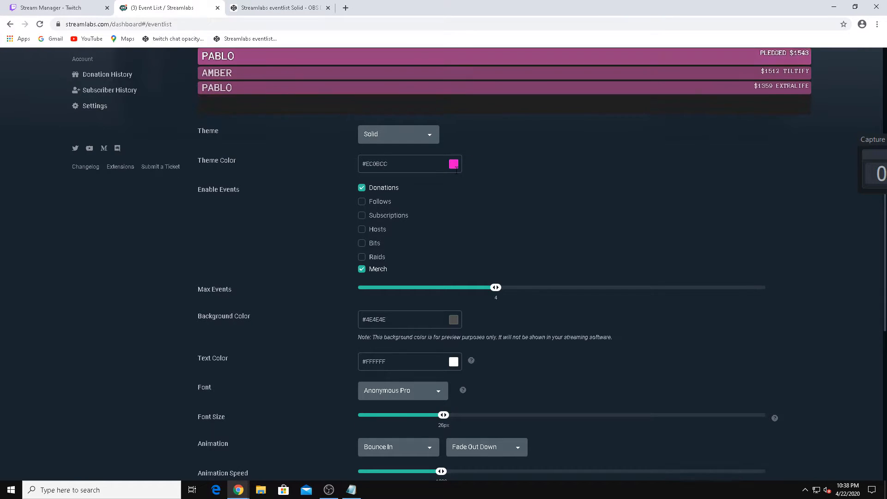
pyautogui.scroll(-9, 555, 202)
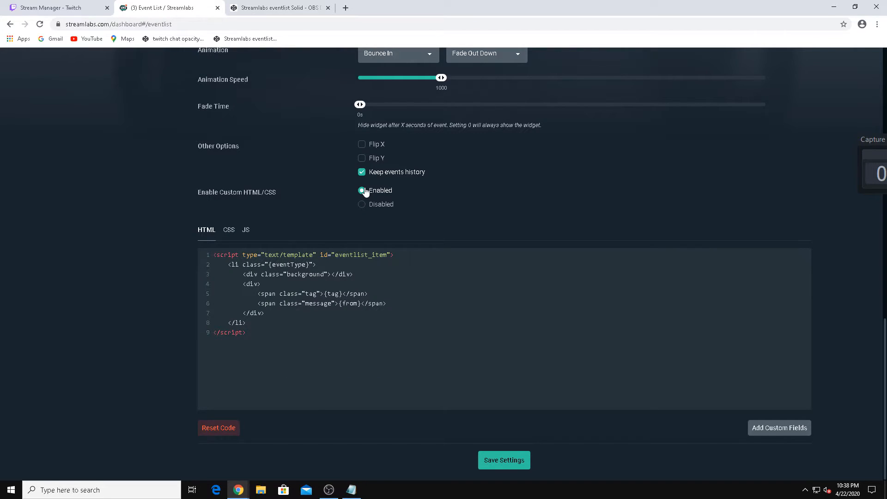
pyautogui.click(229, 230)
pyautogui.moveTo(215, 252); pyautogui.dragTo(390, 497)
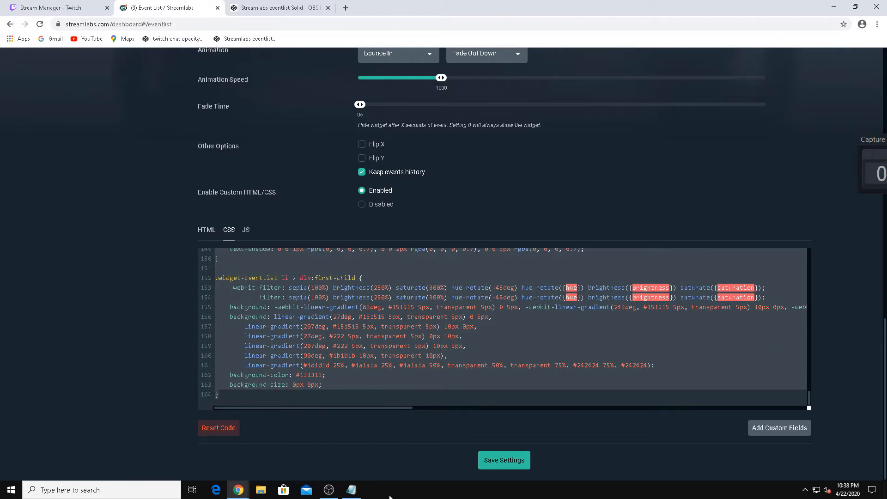
pyautogui.press('BackSpace')
pyautogui.hotkey('ctrl', 'v')
pyautogui.click(498, 467)
# Copy the Event List widget's URL without revealing it.
pyautogui.scroll(9, 602, 259)
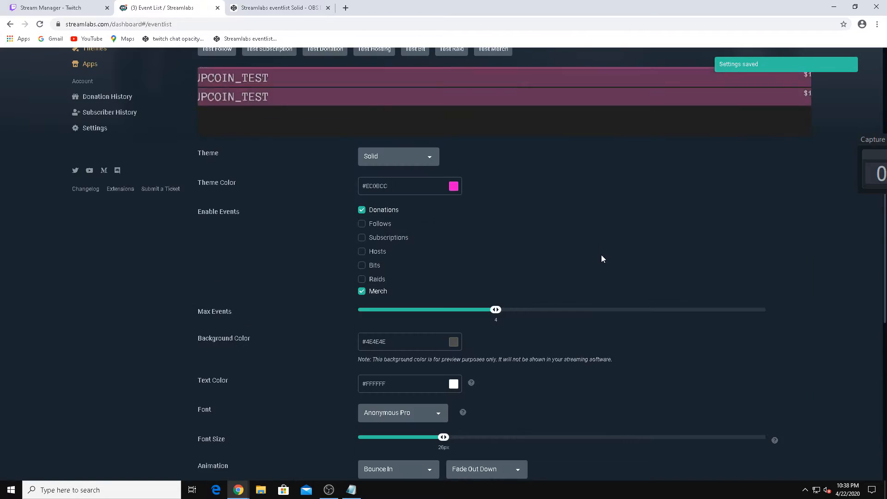
pyautogui.scroll(5, 602, 259)
pyautogui.scroll(-3, 547, 231)
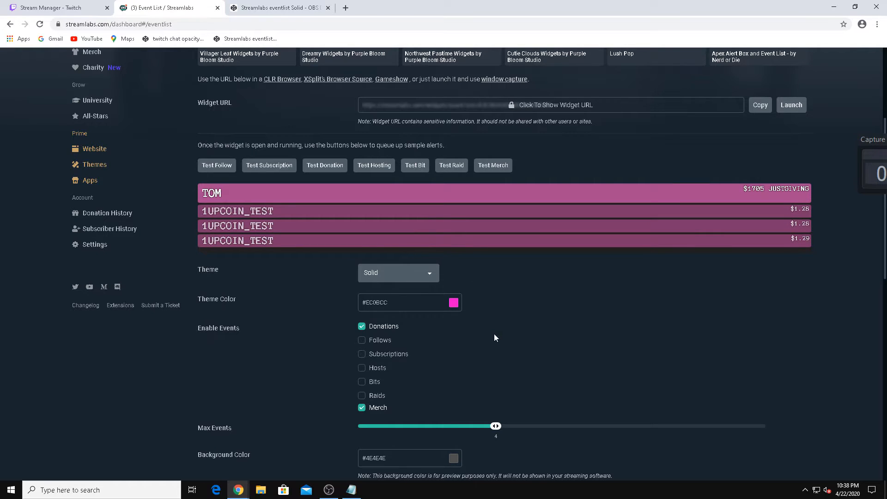
pyautogui.scroll(-10, 494, 338)
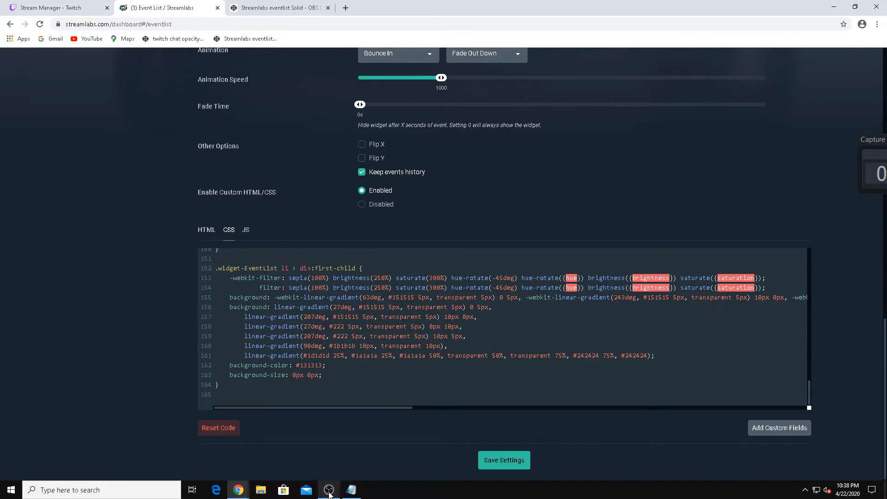
pyautogui.scroll(15, 411, 176)
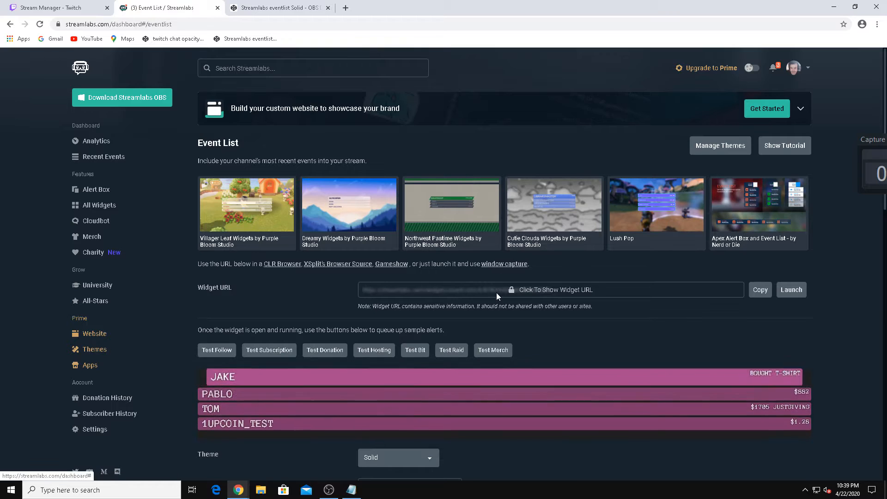
pyautogui.click(760, 291)
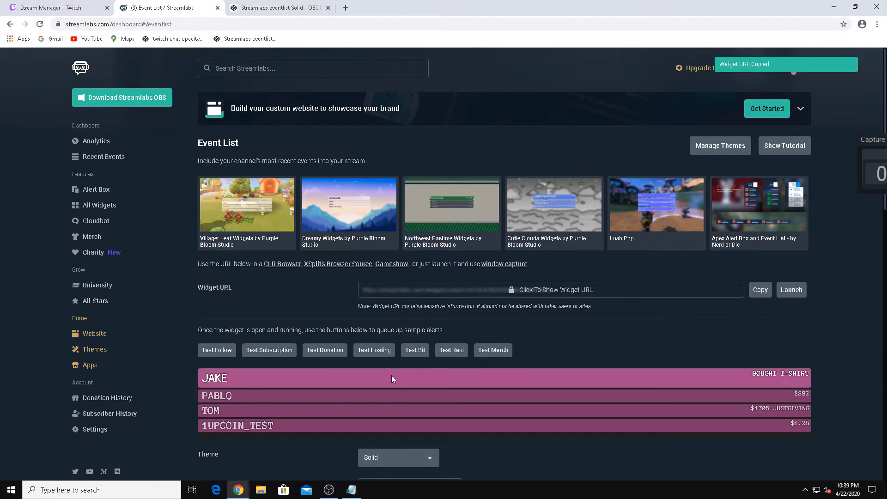
# Switch to OBS and add a custom browser dock named Donations, pasting the private Event List widget URL and applying it.
pyautogui.click(329, 489)
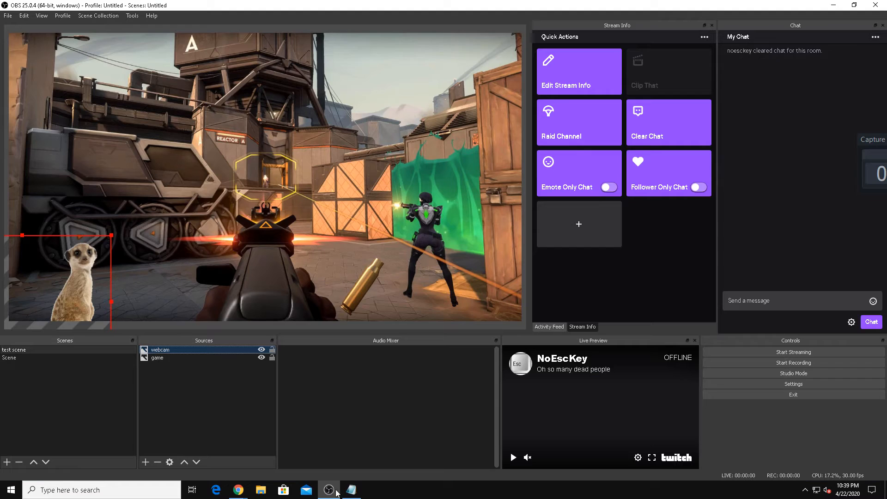
pyautogui.click(42, 16)
pyautogui.moveTo(59, 41)
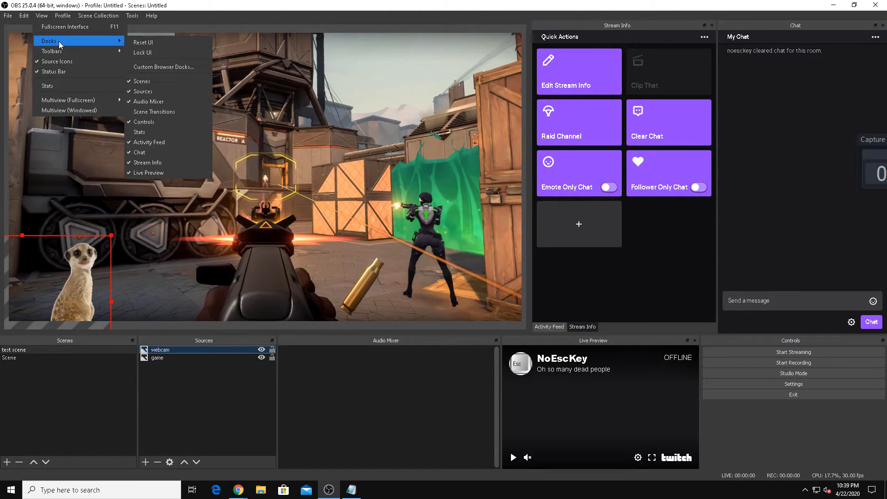
pyautogui.click(193, 67)
pyautogui.click(301, 228)
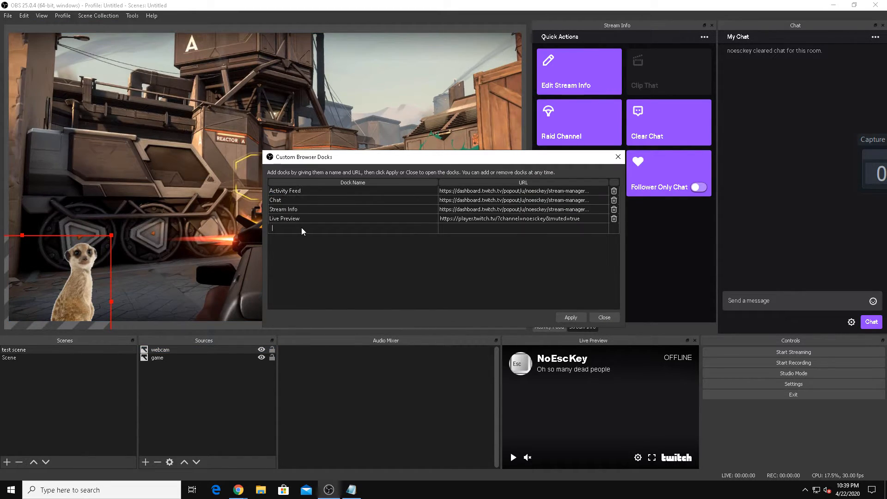
pyautogui.write('Donations')
pyautogui.click(495, 228)
pyautogui.hotkey('ctrl', 'v')
pyautogui.click(570, 319)
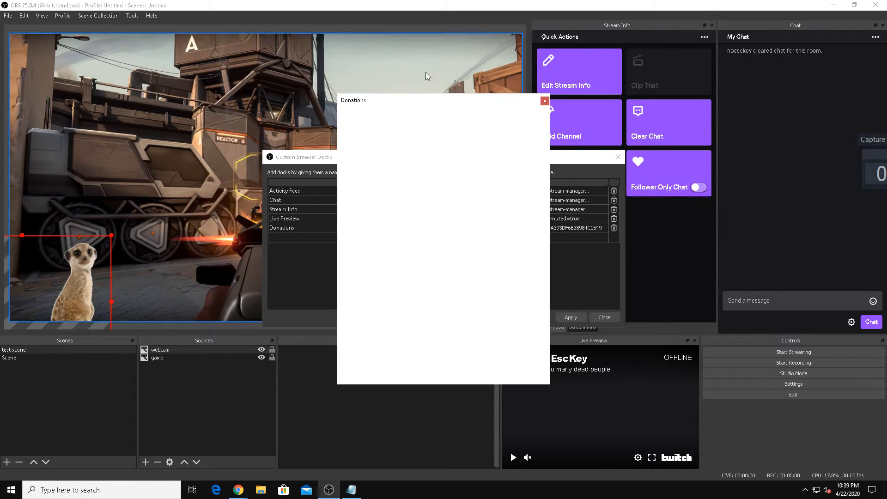
# Dock the Donations window below the Activity Feed, close the custom browser docks dialog and adjust the dock's height.
pyautogui.moveTo(420, 99); pyautogui.dragTo(583, 126)
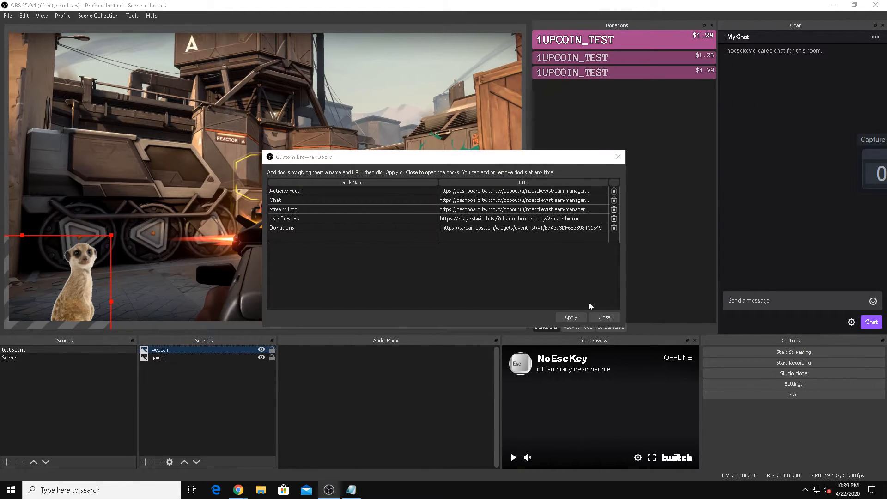
pyautogui.click(604, 315)
pyautogui.moveTo(618, 27); pyautogui.dragTo(628, 257)
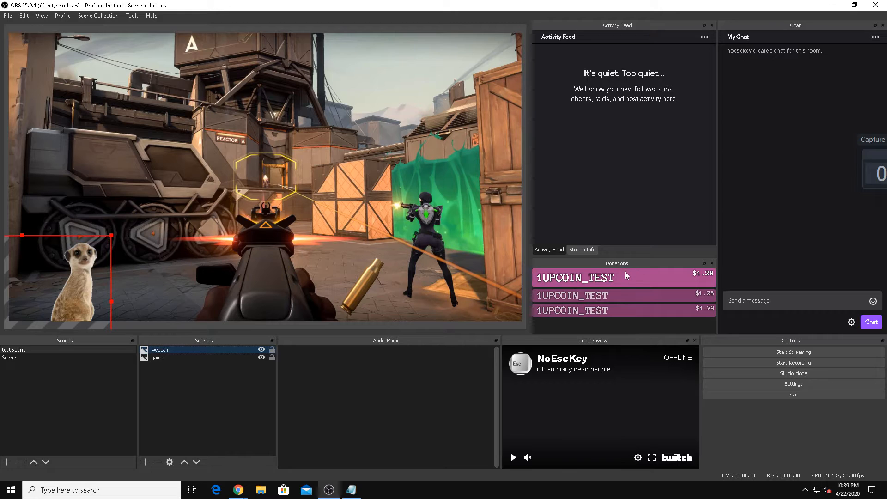
pyautogui.moveTo(610, 257)
pyautogui.mouseDown()
pyautogui.moveTo(619, 134)
pyautogui.moveTo(619, 284)
pyautogui.moveTo(619, 252)
pyautogui.mouseUp()
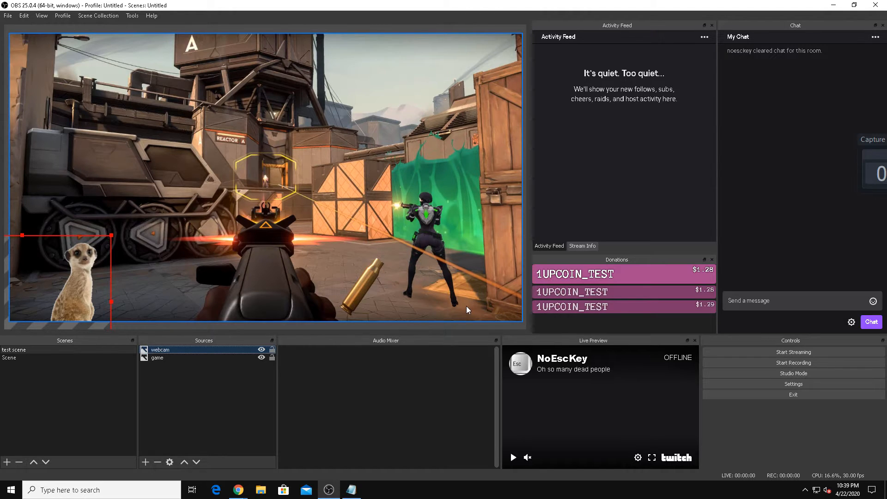
# Switch to the Streamlabs window in Chrome and open the Viewer Count widget's settings from the widget gallery.
pyautogui.moveTo(237, 492)
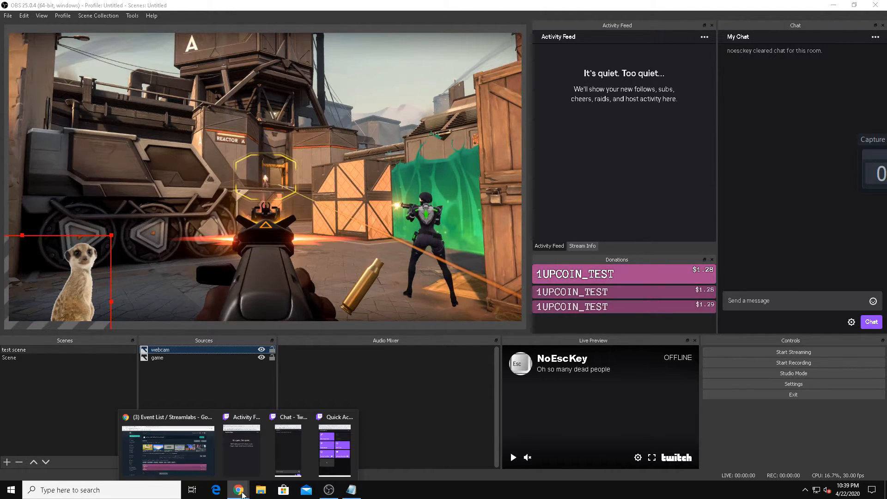
pyautogui.click(168, 446)
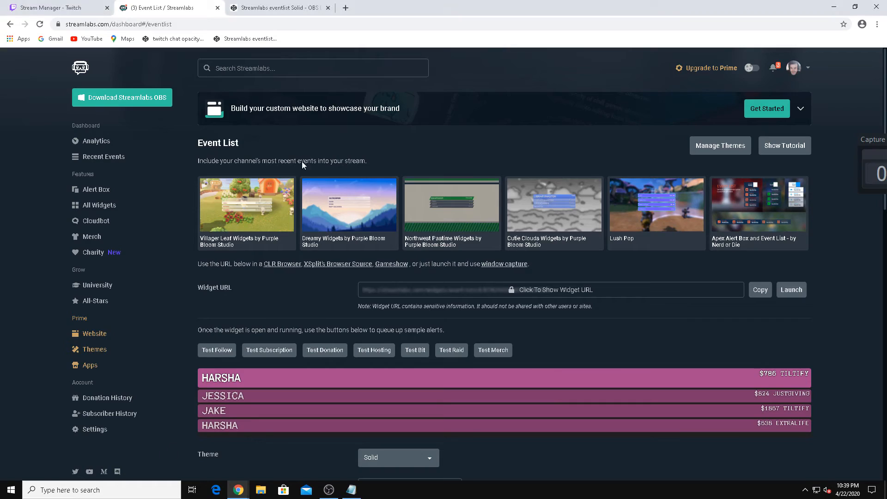
pyautogui.click(96, 206)
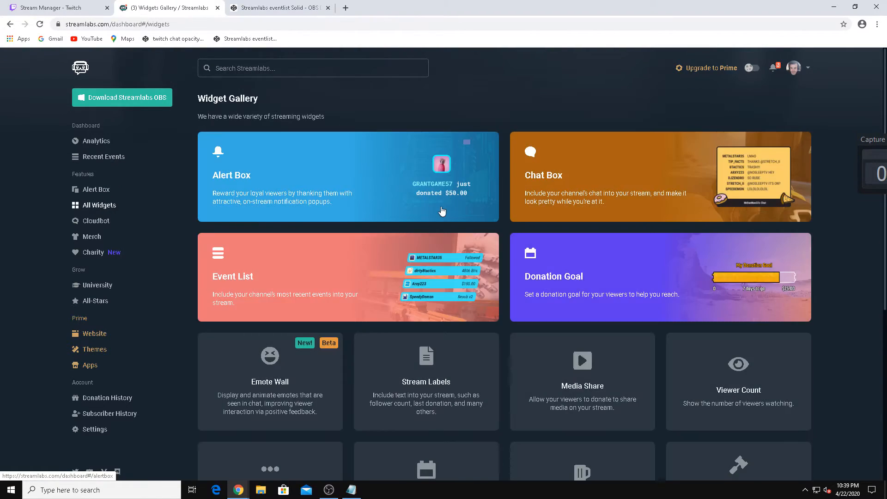
pyautogui.scroll(-6, 547, 248)
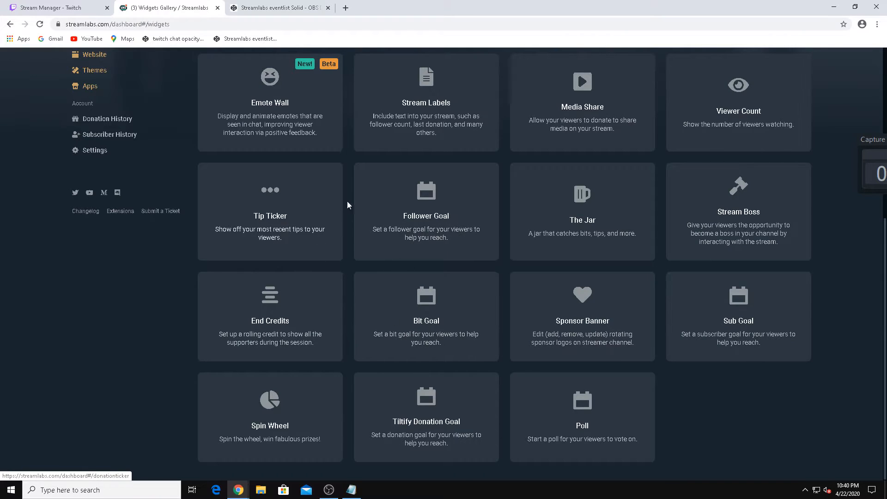
pyautogui.scroll(2, 677, 174)
pyautogui.click(721, 206)
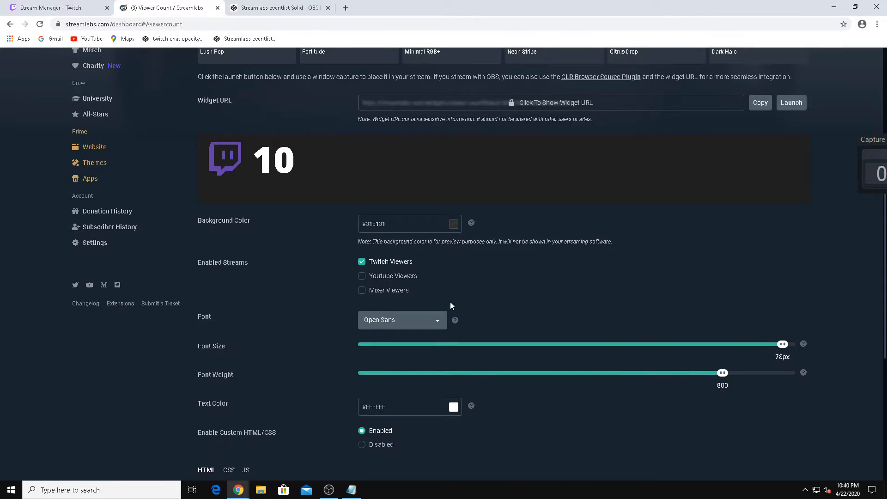
# Try a 36 px font size for the viewer count and set it back to 78 px.
pyautogui.scroll(-2, 541, 270)
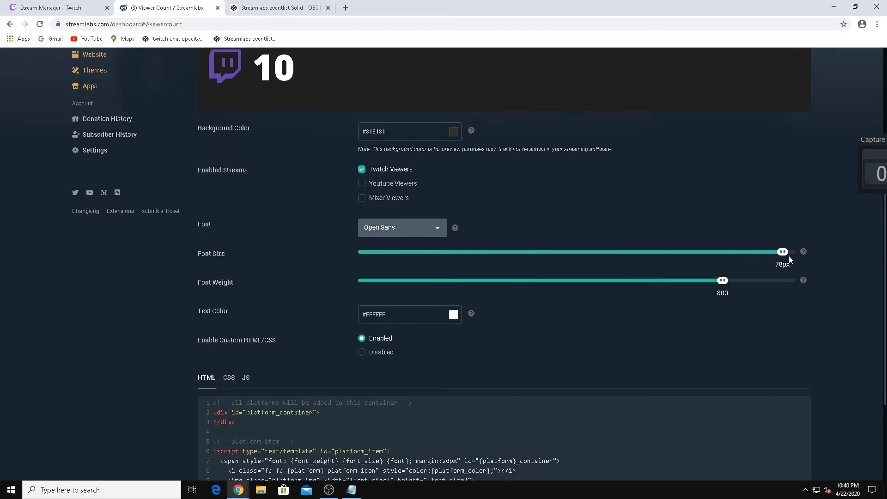
pyautogui.moveTo(782, 252); pyautogui.dragTo(512, 252)
pyautogui.scroll(4, 226, 173)
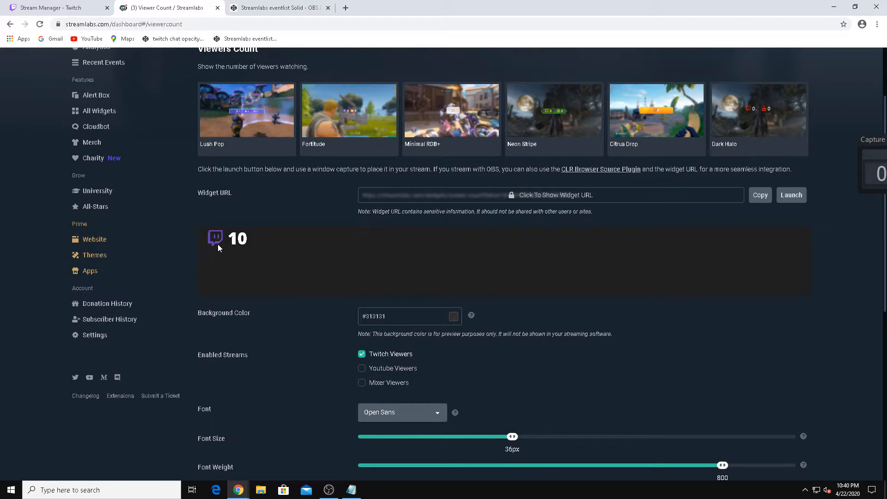
pyautogui.moveTo(549, 438); pyautogui.dragTo(783, 436)
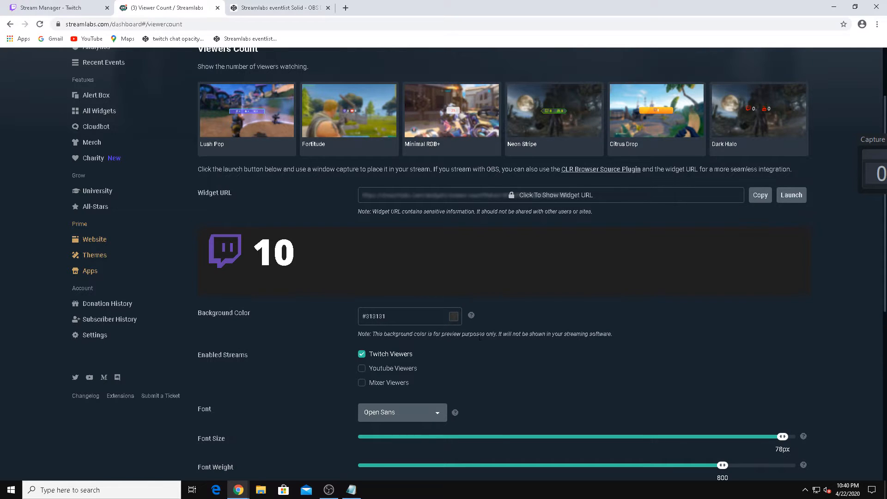
# Examine the Viewer Count widget's custom CSS background rule, its HTML code and the enabled stream platforms.
pyautogui.scroll(-3, 473, 347)
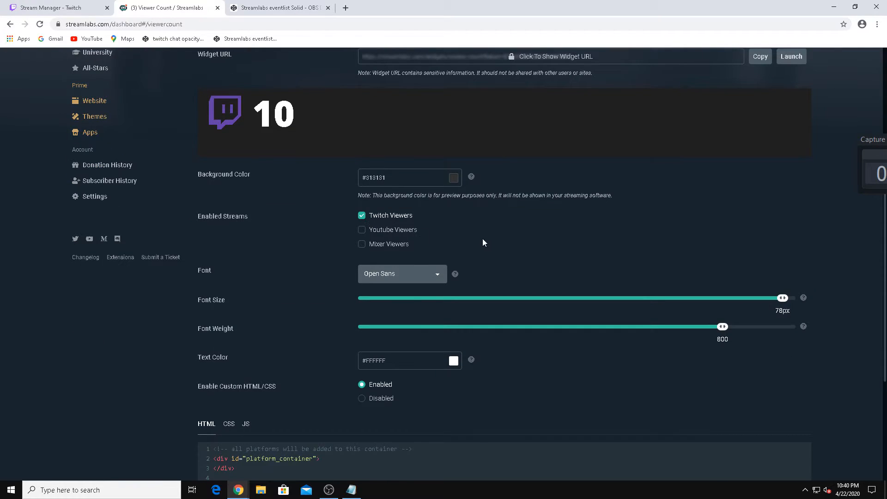
pyautogui.scroll(-3, 483, 242)
pyautogui.click(227, 286)
pyautogui.moveTo(322, 313); pyautogui.dragTo(147, 323)
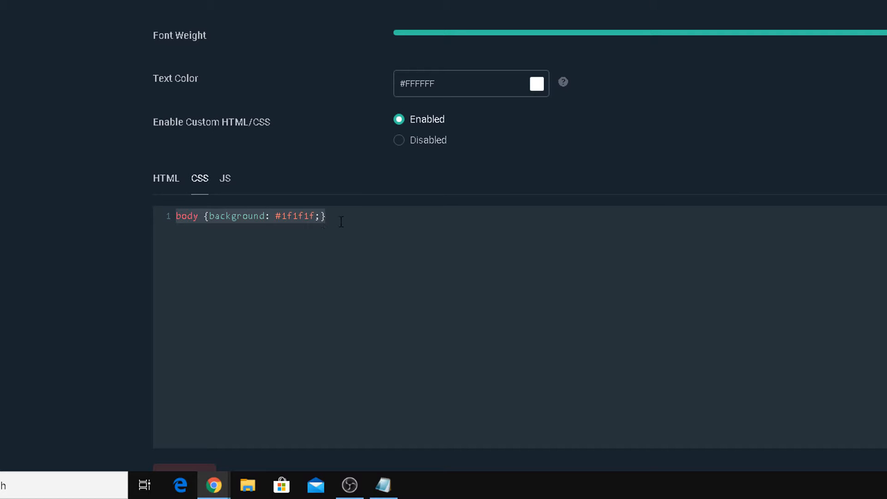
pyautogui.click(450, 233)
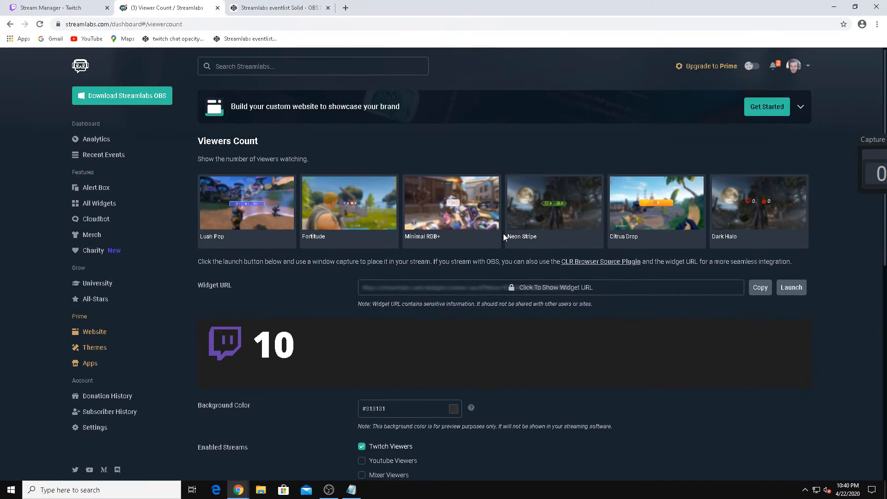
pyautogui.scroll(-8, 469, 210)
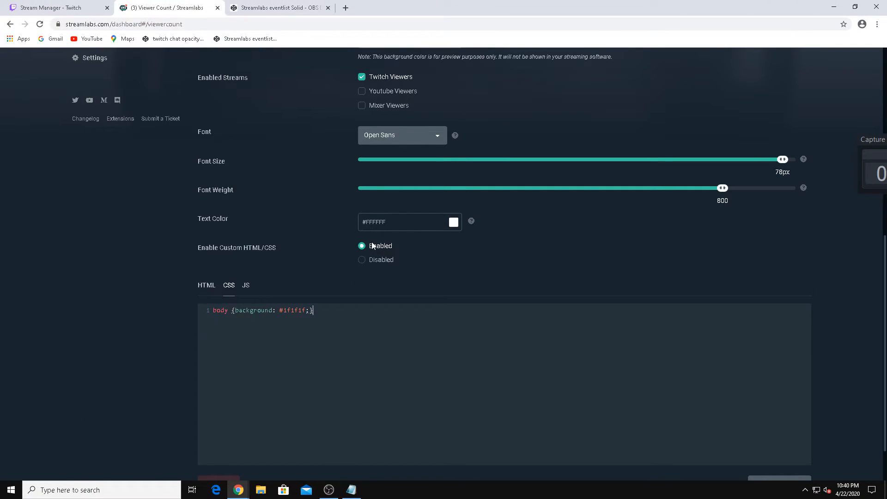
pyautogui.click(206, 286)
pyautogui.click(231, 286)
pyautogui.scroll(6, 544, 215)
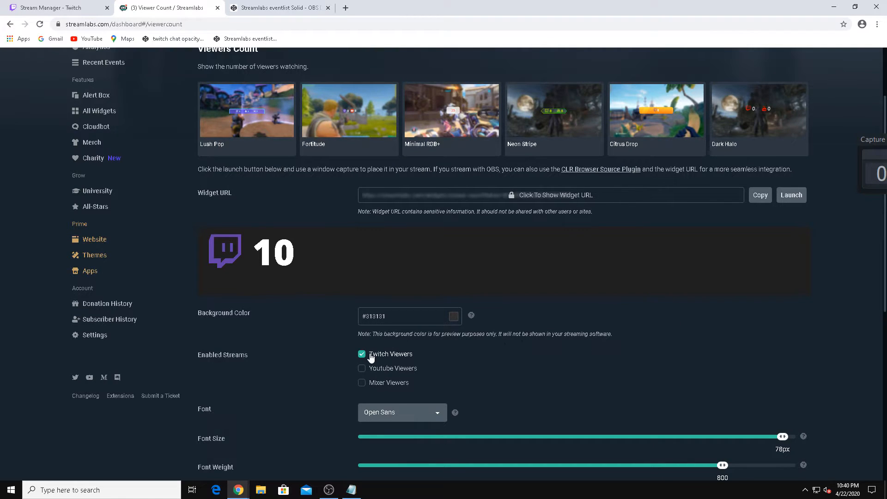
# Save the Viewer Count widget's settings and copy its widget URL without revealing it.
pyautogui.scroll(-7, 647, 350)
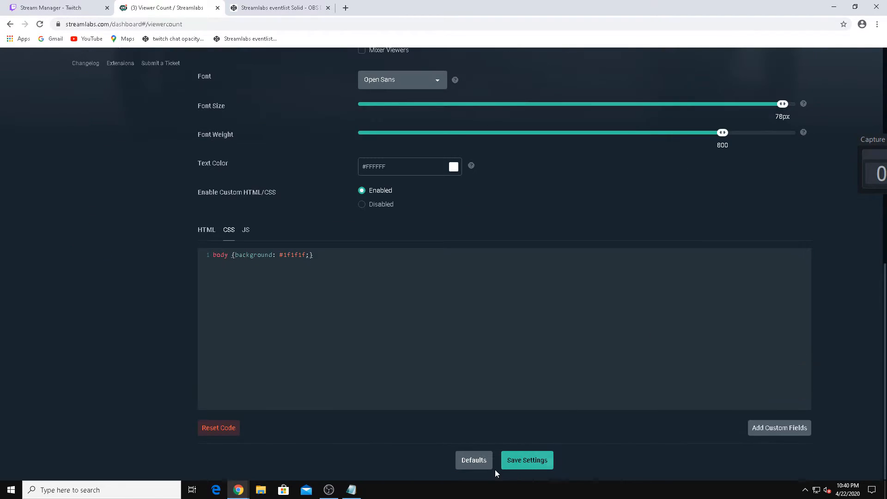
pyautogui.click(524, 463)
pyautogui.scroll(9, 647, 250)
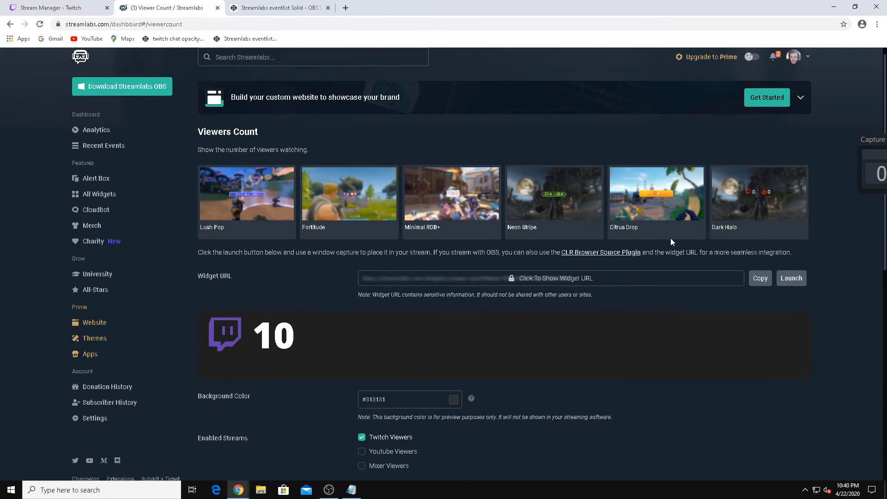
pyautogui.click(760, 279)
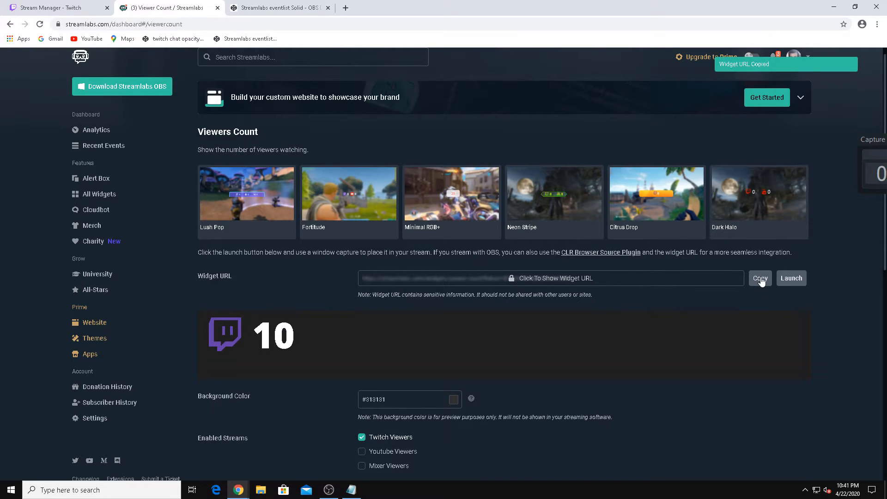
# Switch to OBS and add a custom browser dock named Viewers, pasting the private Viewer Count widget URL and applying it.
pyautogui.click(329, 492)
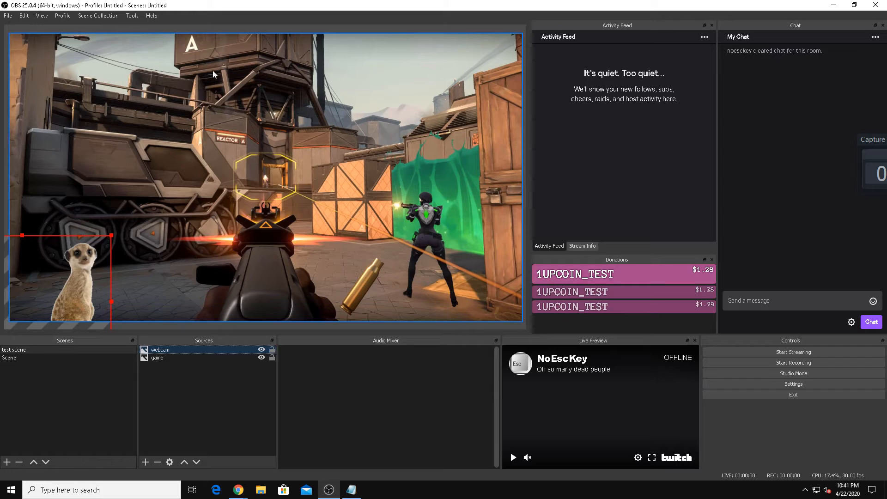
pyautogui.click(41, 15)
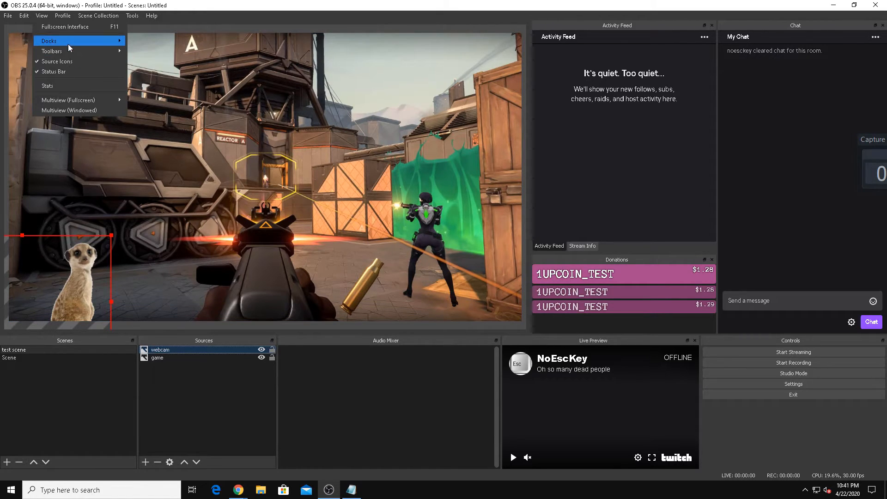
pyautogui.moveTo(69, 42)
pyautogui.click(174, 66)
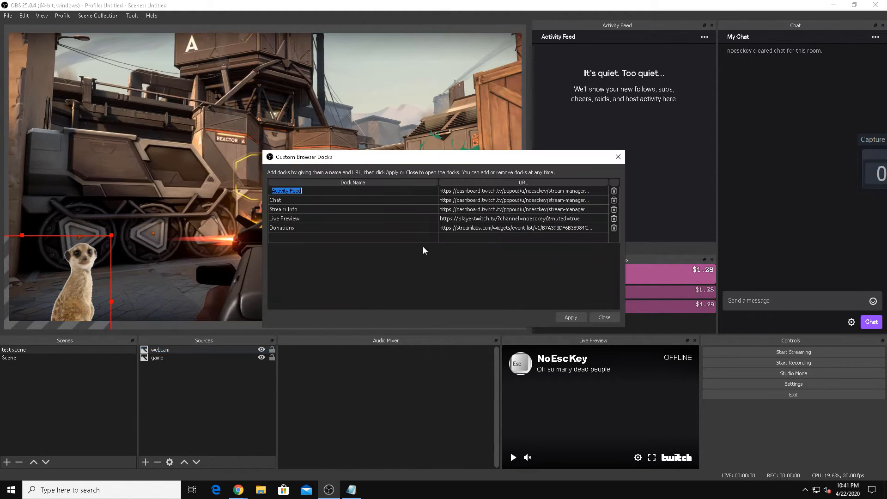
pyautogui.click(345, 237)
pyautogui.write('Viewers')
pyautogui.click(492, 235)
pyautogui.hotkey('ctrl', 'v')
pyautogui.click(567, 319)
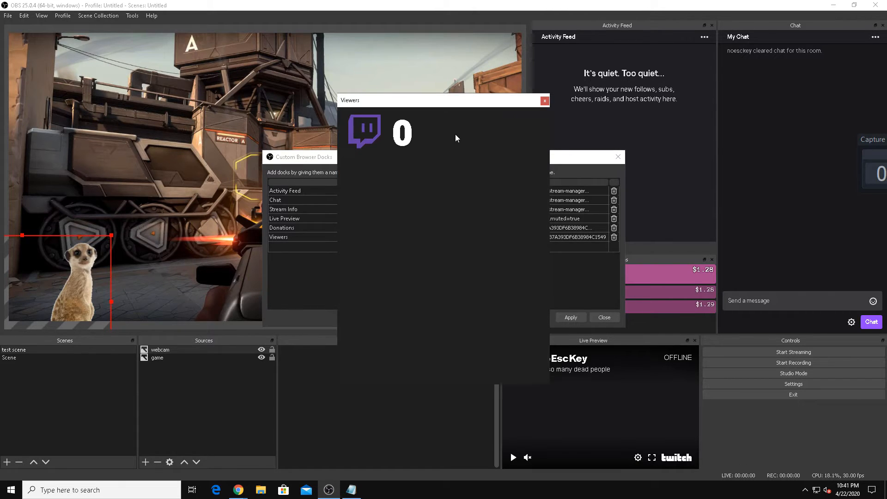
# Dock the Viewers window below the Controls dock and close the custom browser docks dialog.
pyautogui.moveTo(406, 108); pyautogui.dragTo(575, 42)
pyautogui.moveTo(526, 160); pyautogui.dragTo(294, 111)
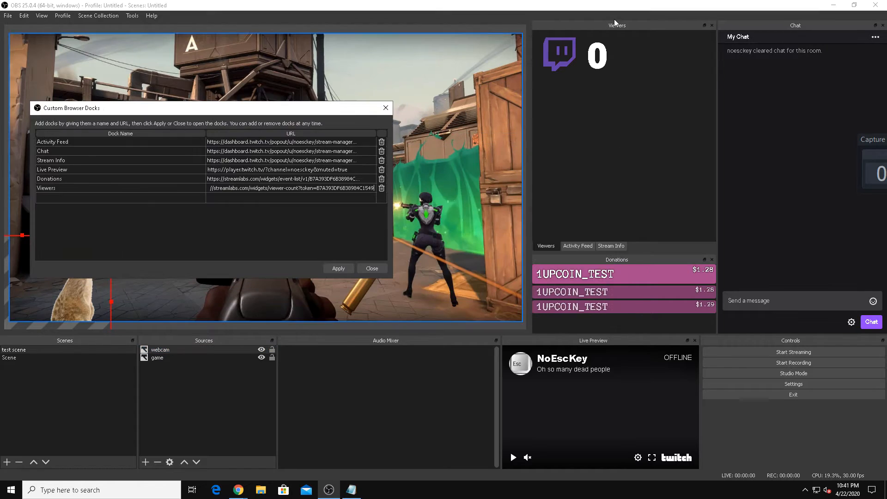
pyautogui.moveTo(614, 26); pyautogui.dragTo(770, 402)
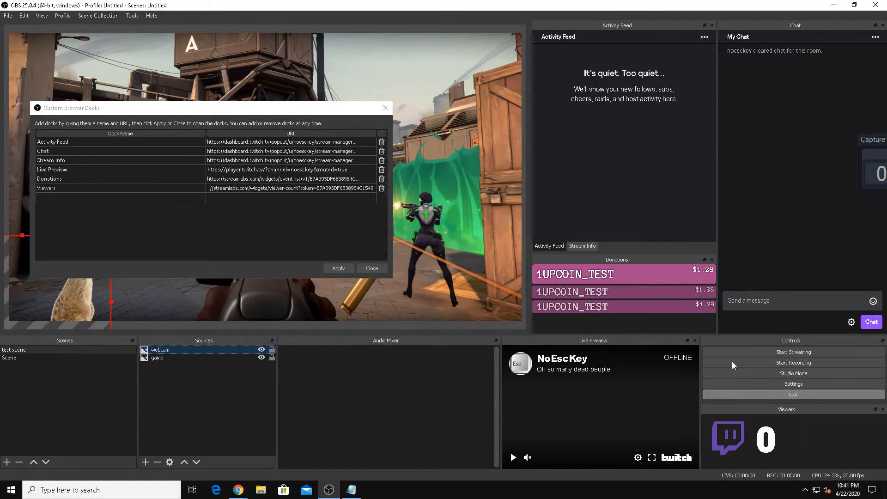
pyautogui.click(375, 270)
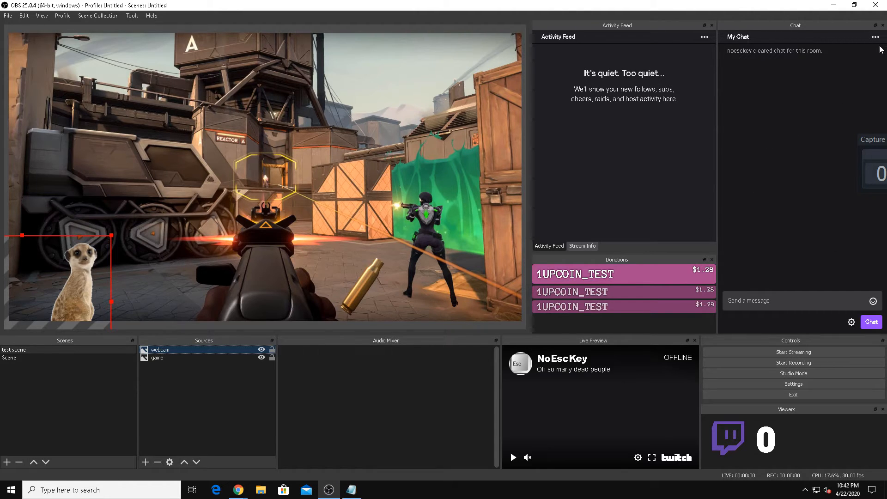
# Switch to the Twitch Stream Manager in Chrome, close the existing My Chat popout and pop the chat panel out again.
pyautogui.click(238, 490)
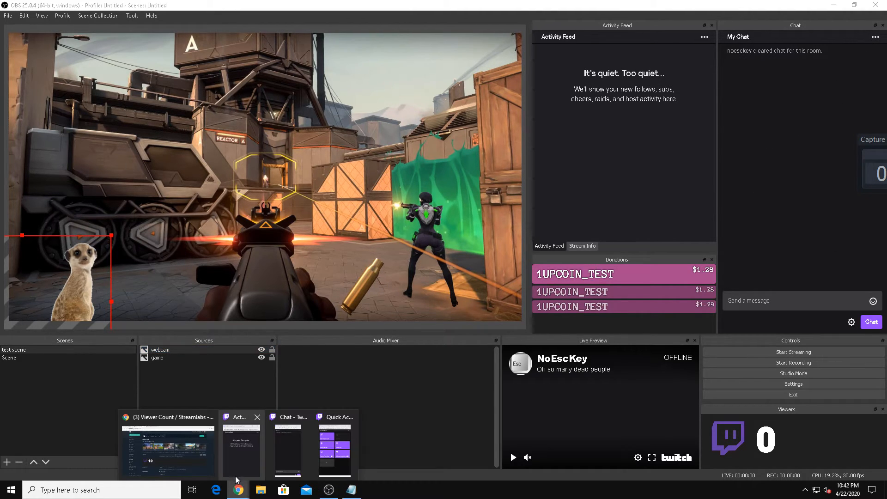
pyautogui.click(184, 450)
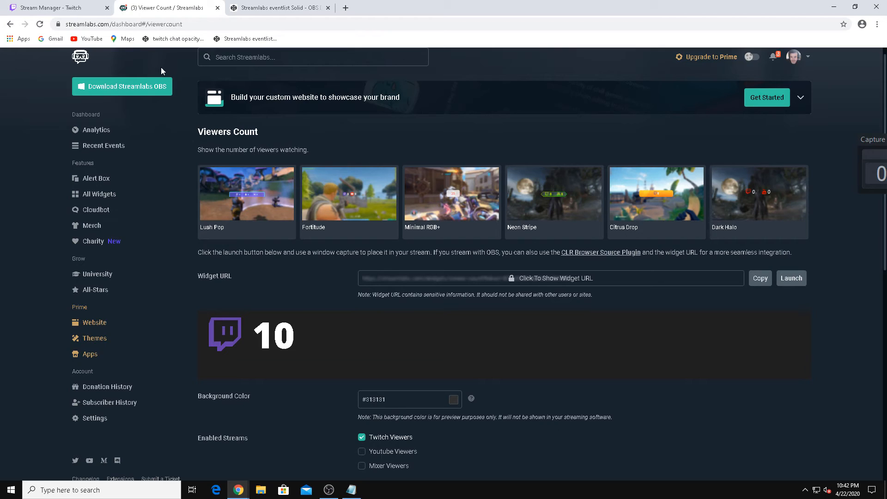
pyautogui.click(53, 10)
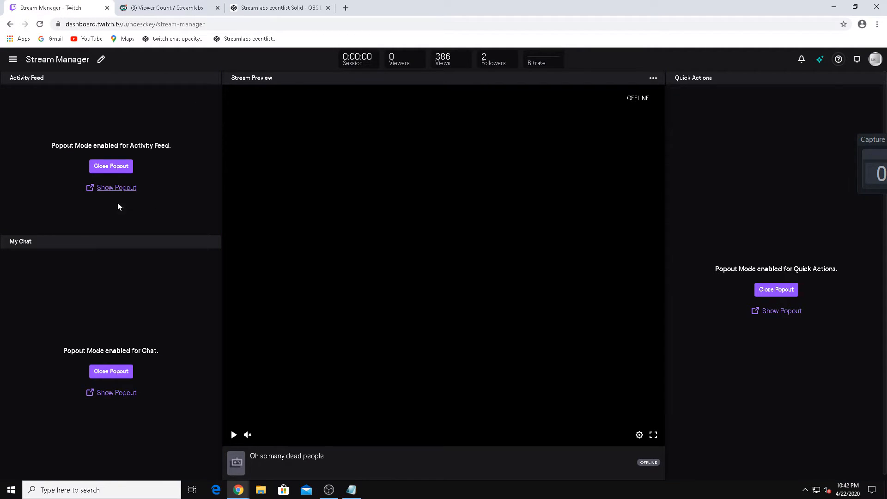
pyautogui.click(116, 371)
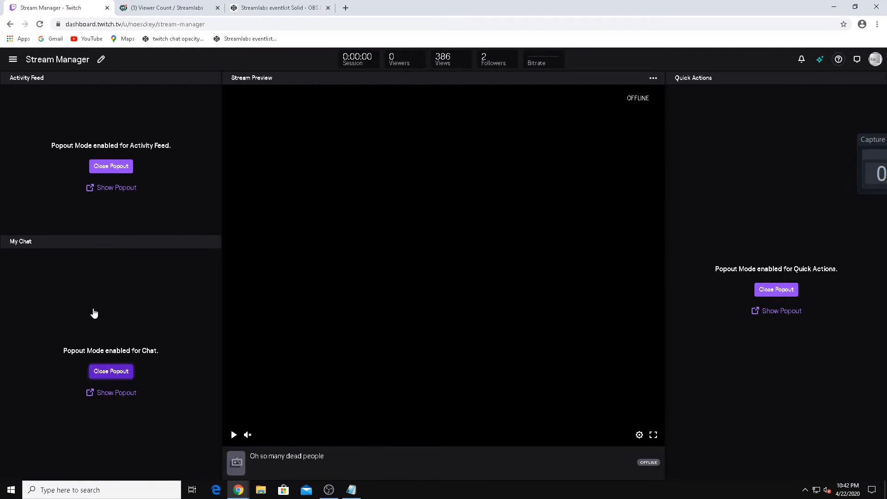
pyautogui.click(207, 241)
pyautogui.click(147, 280)
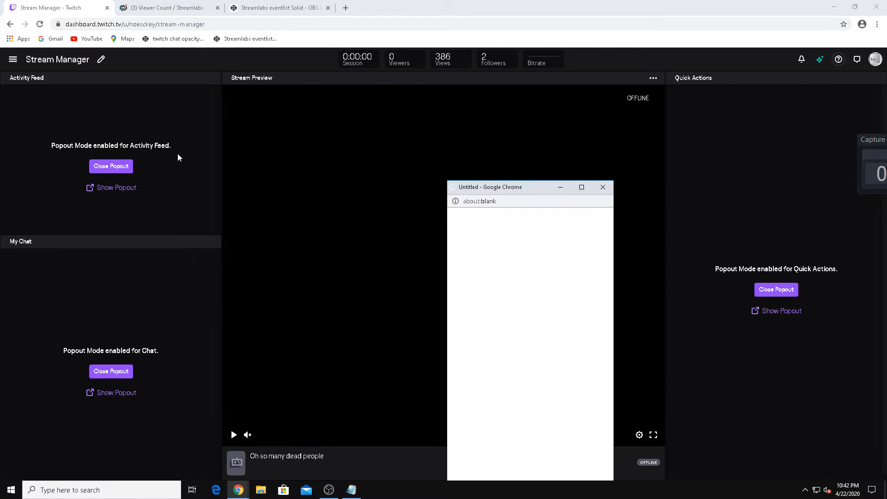
# Copy the chat popout's URL, switch to OBS and add a new browser source using that URL.
pyautogui.click(514, 199)
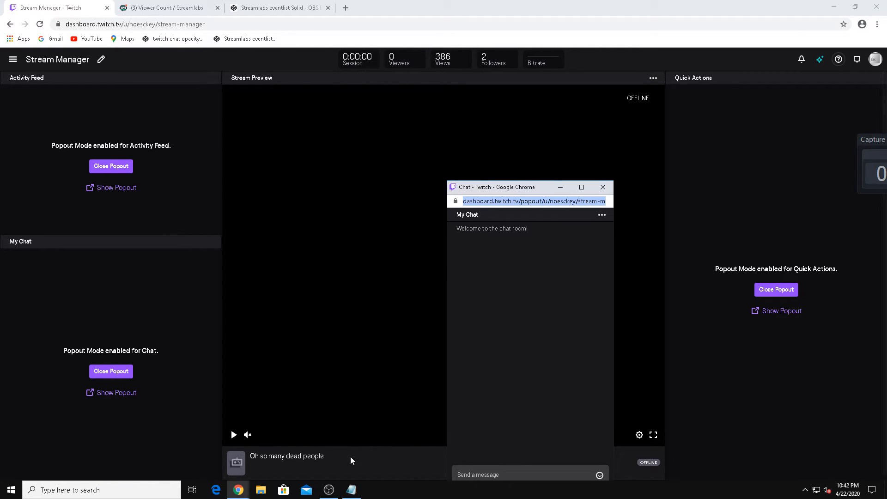
pyautogui.click(329, 490)
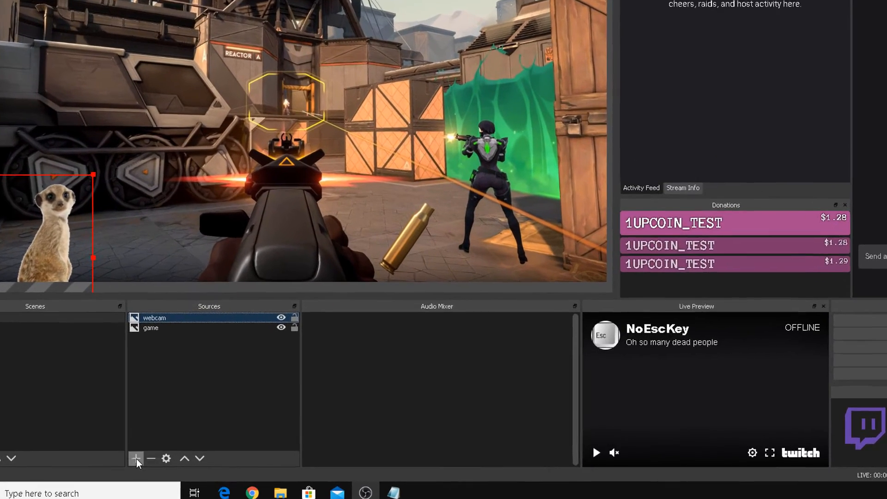
pyautogui.click(145, 462)
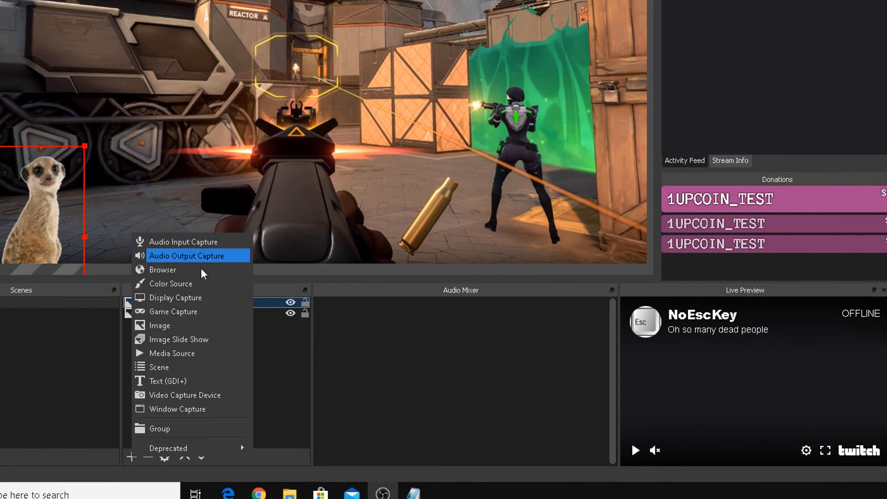
pyautogui.click(187, 268)
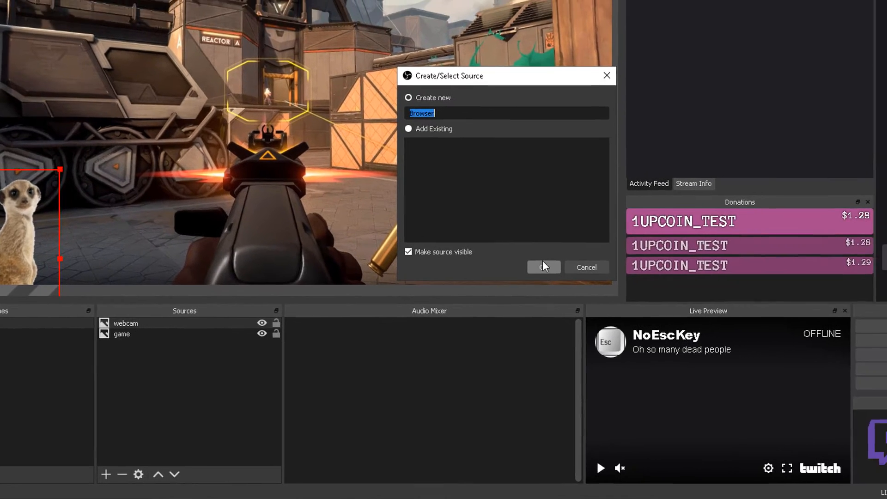
pyautogui.click(577, 245)
pyautogui.tripleClick(393, 293)
pyautogui.hotkey('ctrl', 'v')
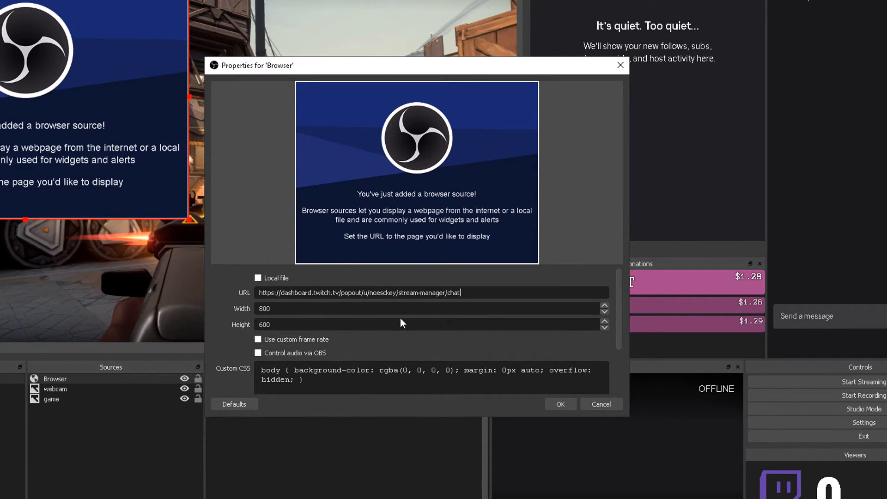
# Set the browser source to 450 wide and 500 high, and place it against the right edge of the canvas.
pyautogui.doubleClick(297, 310)
pyautogui.press('Left')
pyautogui.moveTo(306, 306); pyautogui.dragTo(148, 297)
pyautogui.press('Left')
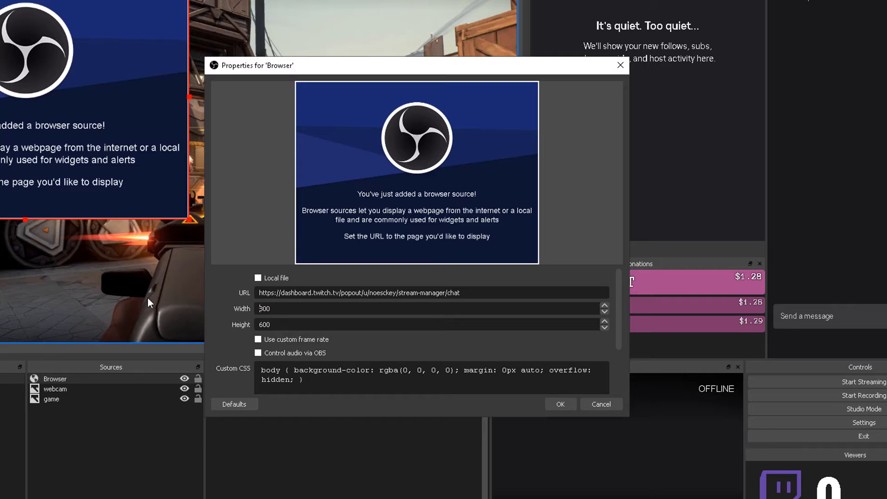
pyautogui.doubleClick(279, 308)
pyautogui.write('450')
pyautogui.doubleClick(280, 322)
pyautogui.write('500')
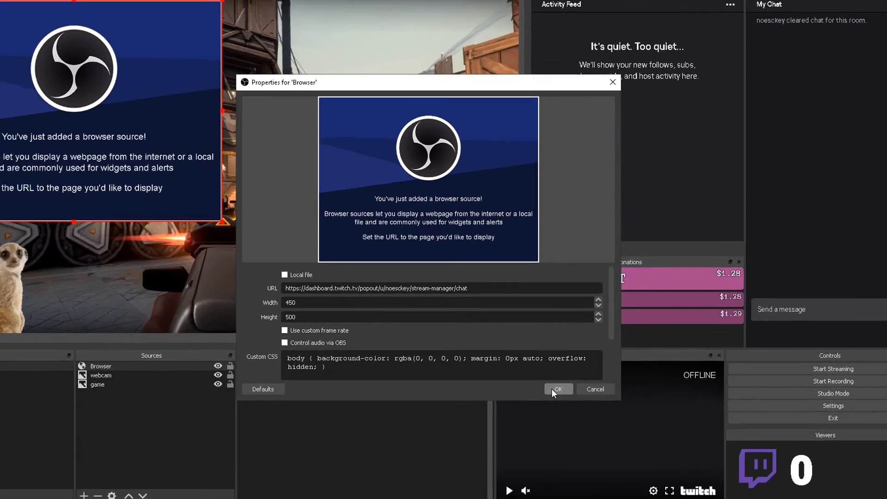
pyautogui.click(552, 404)
pyautogui.moveTo(102, 143); pyautogui.dragTo(472, 197)
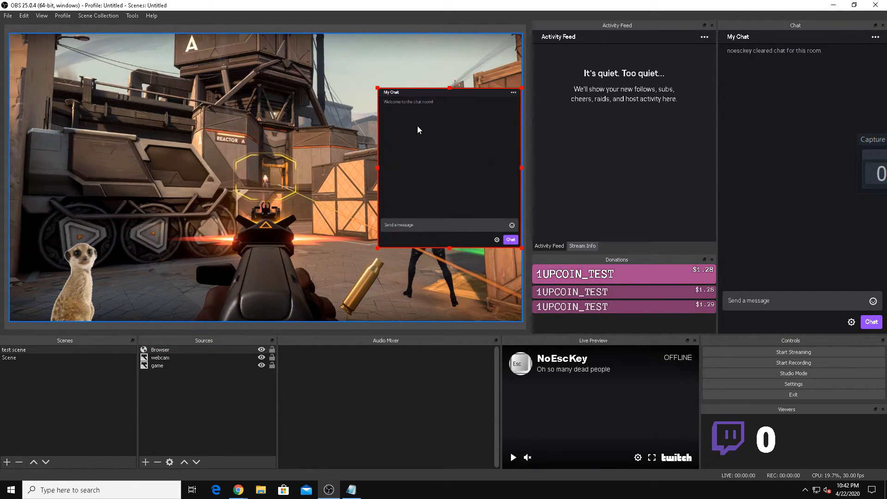
pyautogui.moveTo(417, 125); pyautogui.dragTo(418, 140)
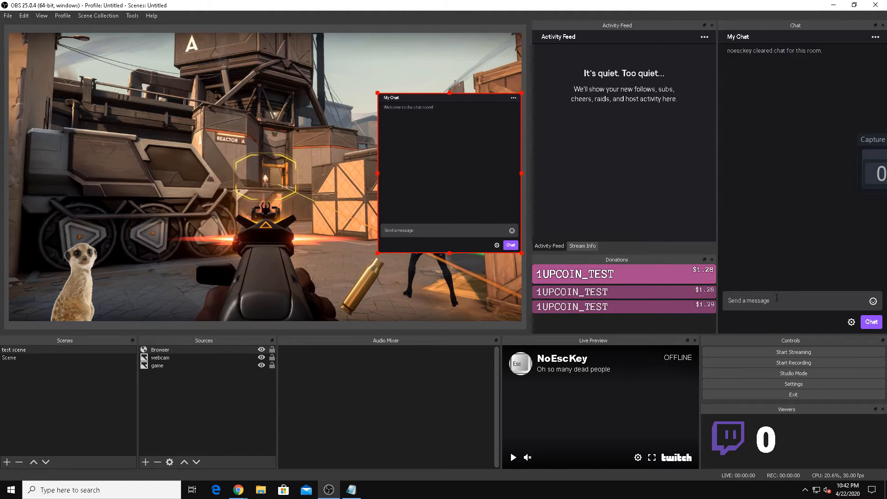
# Send the test message "rterterreret" from the Chat dock.
pyautogui.click(730, 300)
pyautogui.write('rterterreret')
pyautogui.press('Return')
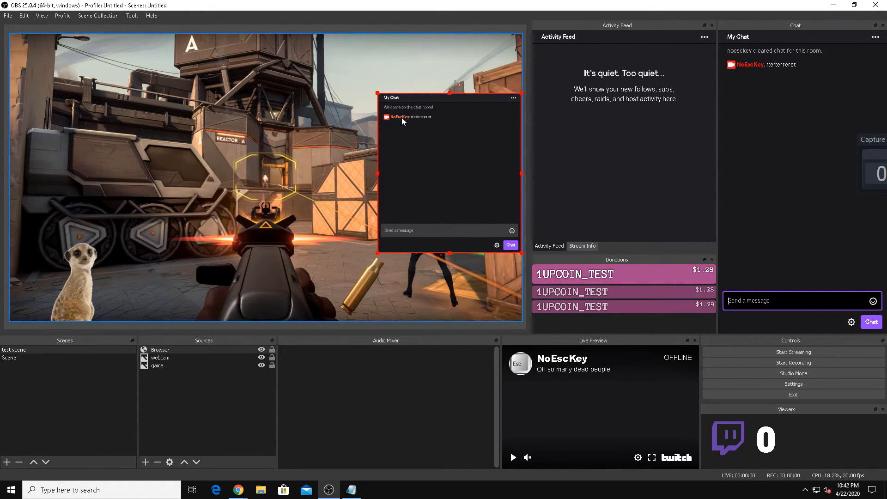
# Enlarge the chat source on the canvas, set its width to 400 and realign it with the canvas's right edge.
pyautogui.moveTo(377, 254); pyautogui.dragTo(346, 267)
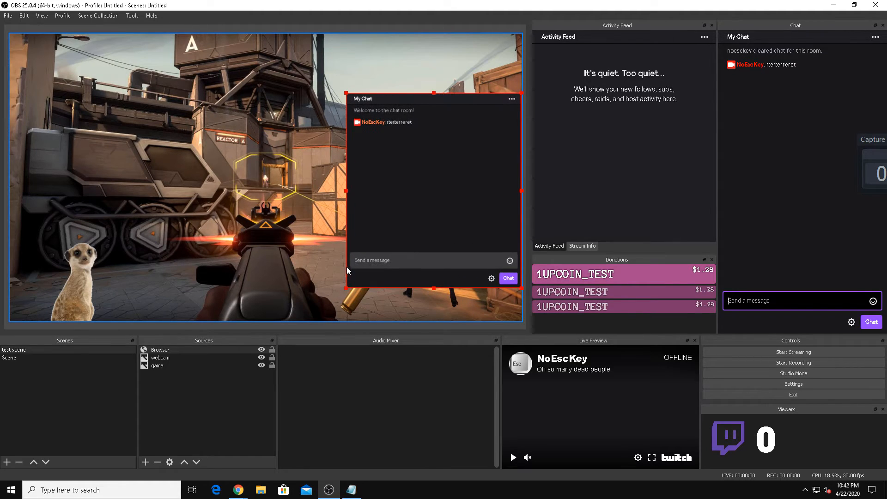
pyautogui.doubleClick(179, 349)
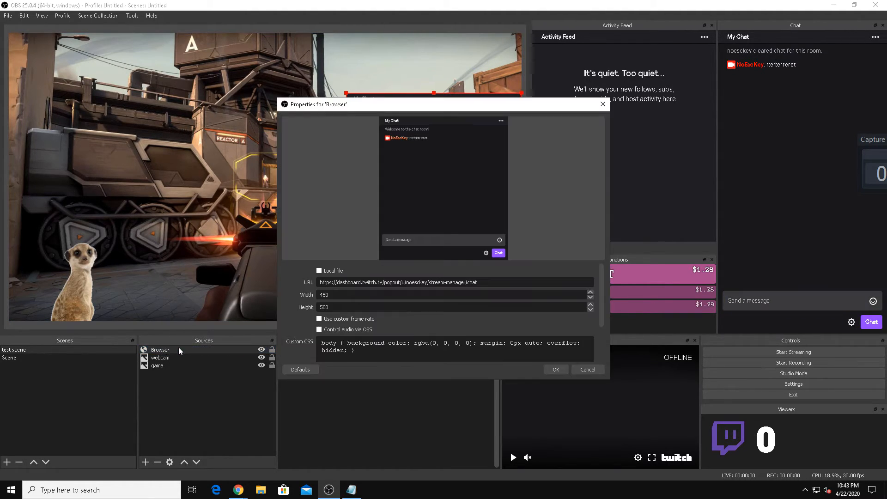
pyautogui.write('400')
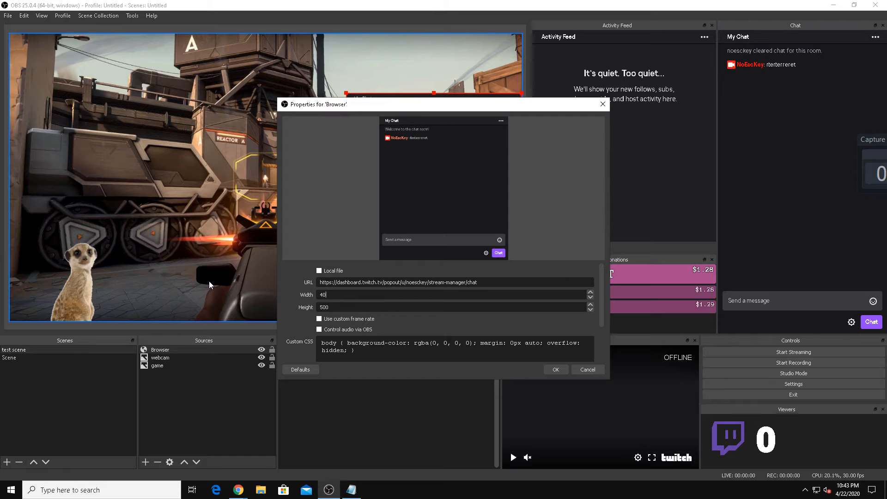
pyautogui.click(550, 370)
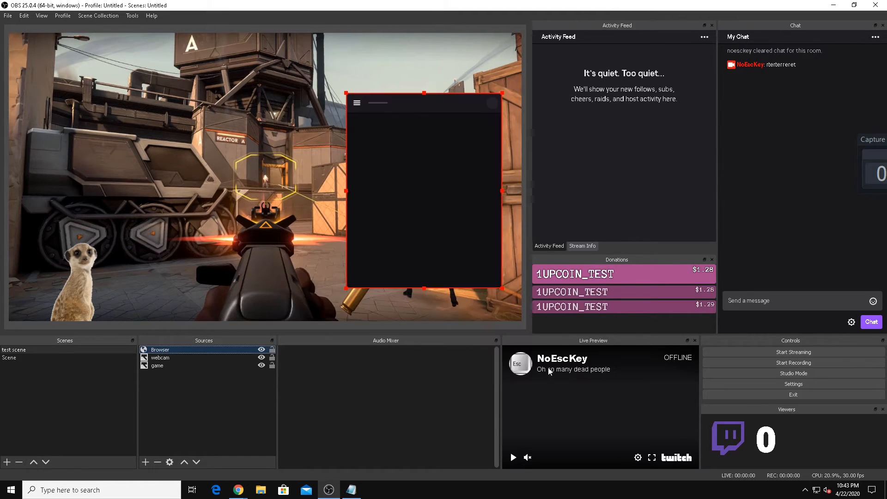
pyautogui.moveTo(418, 227); pyautogui.dragTo(423, 227)
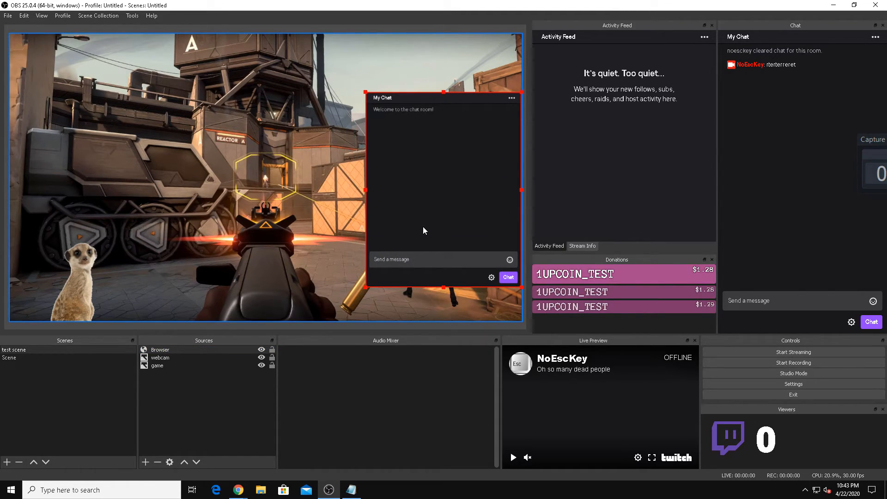
# Set the browser source's width to 350, reduce its height and move it back against the canvas's right edge.
pyautogui.doubleClick(181, 350)
pyautogui.doubleClick(371, 294)
pyautogui.write('350')
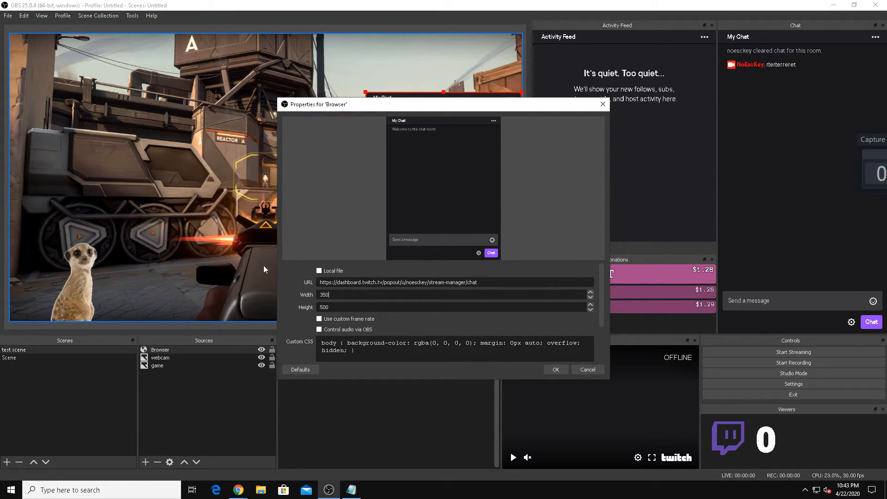
pyautogui.press('Tab')
pyautogui.write('40')
pyautogui.click(556, 369)
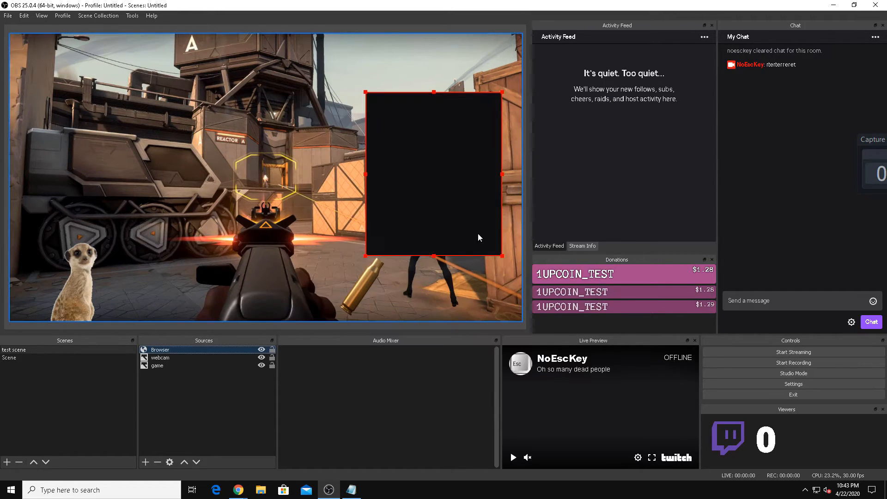
pyautogui.moveTo(446, 197); pyautogui.dragTo(465, 204)
# Send the message "test" from the Chat dock to check the resized chat overlay.
pyautogui.click(729, 302)
pyautogui.write('t')
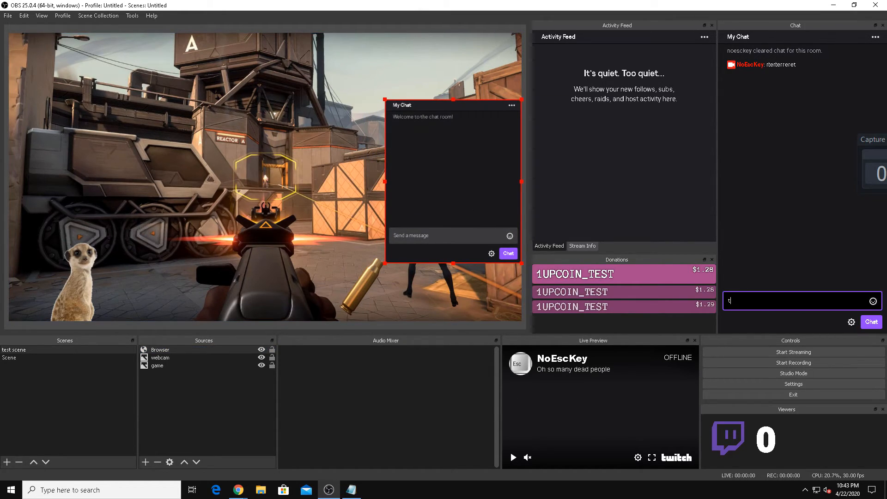
pyautogui.write('est')
pyautogui.press('Return')
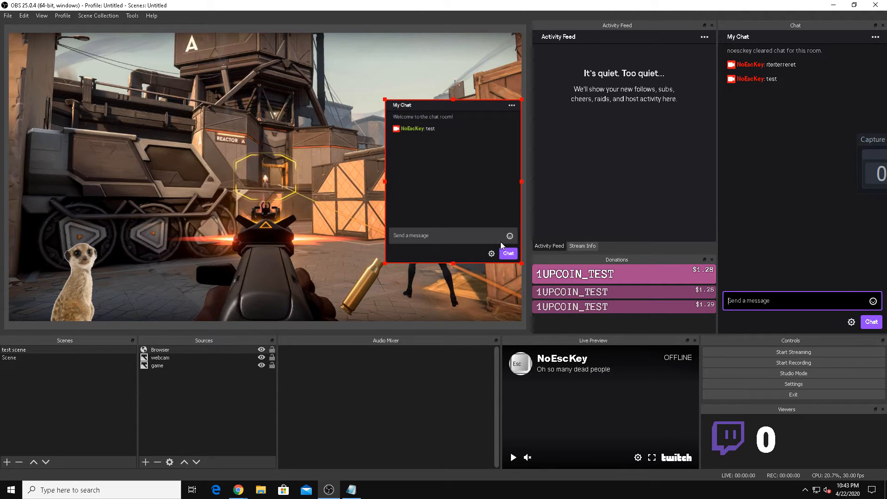
pyautogui.click(362, 381)
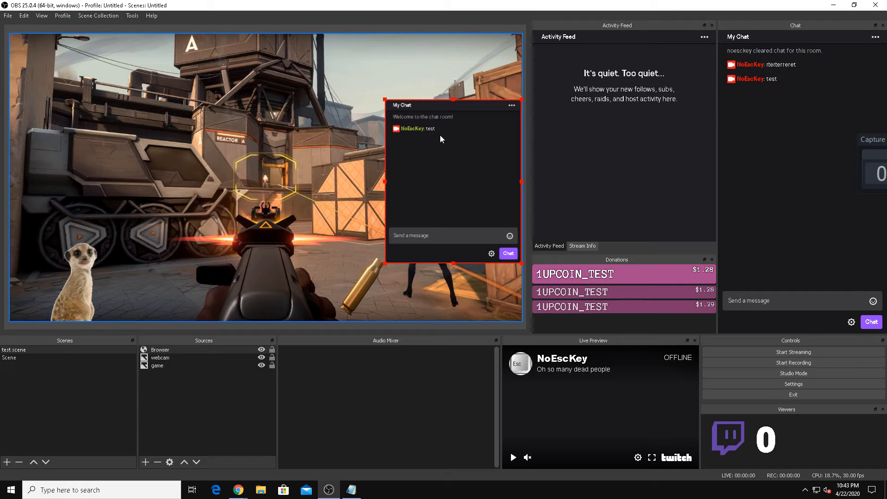
# Add a Crop/Pad effect filter to the browser source and crop 50 off its top to remove the chat header.
pyautogui.rightClick(172, 348)
pyautogui.click(206, 332)
pyautogui.moveTo(498, 70); pyautogui.dragTo(277, 103)
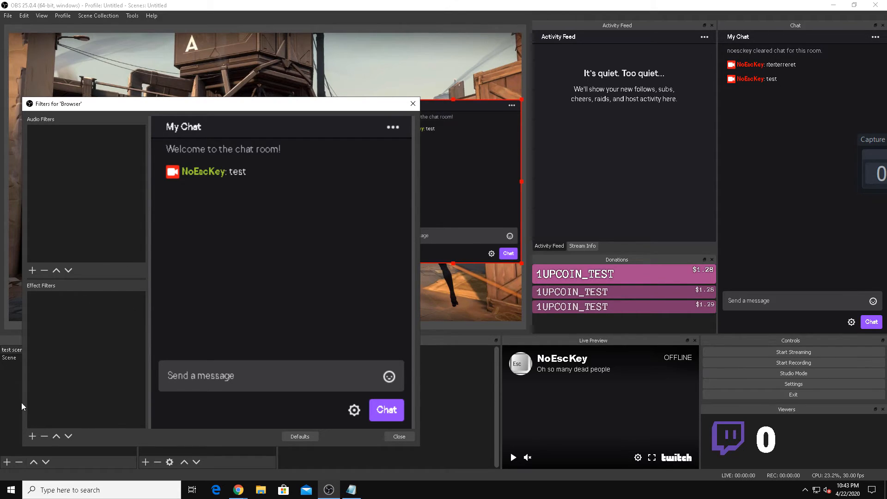
pyautogui.click(32, 436)
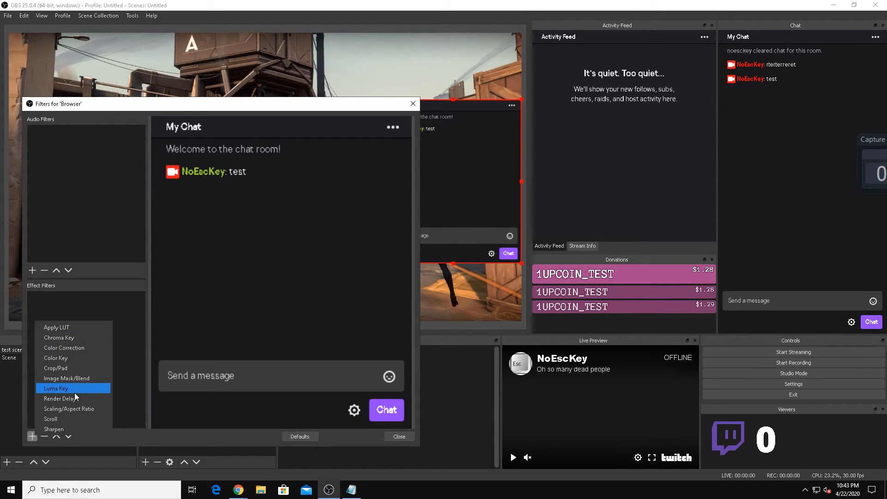
pyautogui.click(70, 367)
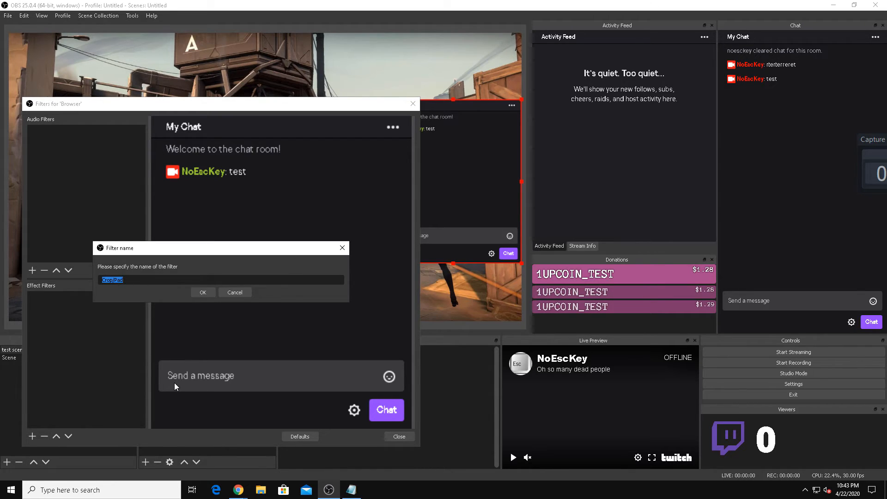
pyautogui.click(200, 295)
pyautogui.click(187, 345)
pyautogui.scroll(20, 201, 346)
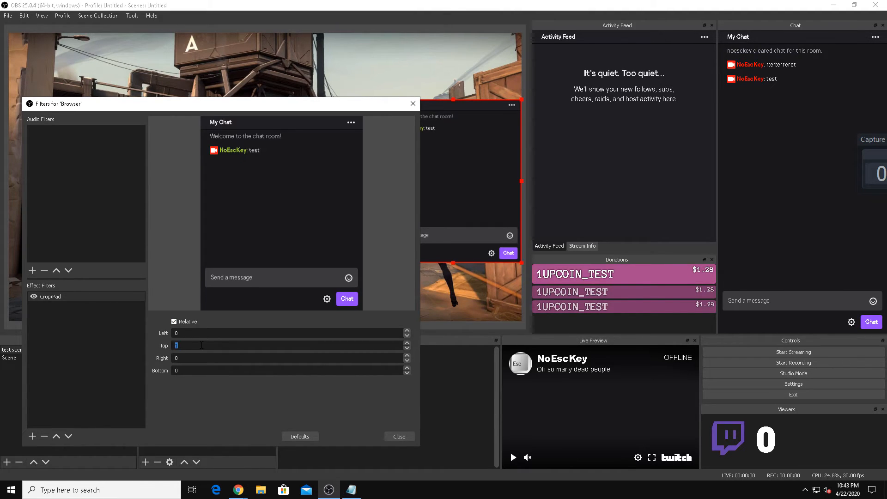
pyautogui.scroll(16, 202, 345)
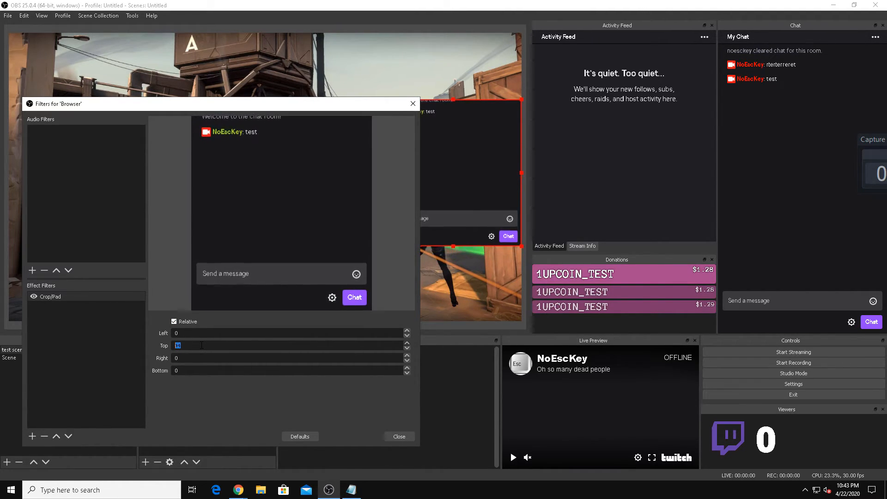
pyautogui.scroll(3, 201, 345)
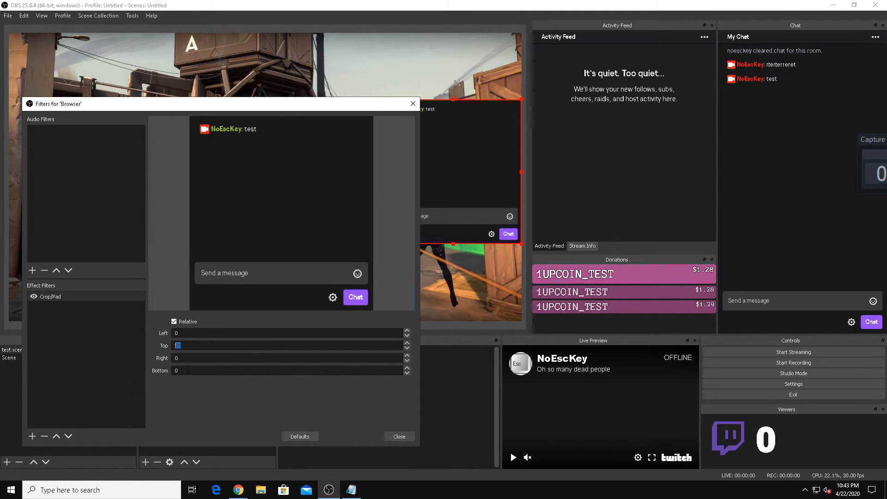
# Increase the filter's bottom crop until the message box and Chat button are cut off, and close the filters window.
pyautogui.moveTo(188, 370); pyautogui.dragTo(143, 369)
pyautogui.press('Up')
pyautogui.press('Up')
pyautogui.press('Up')
pyautogui.press('Up')
pyautogui.press('Up')
pyautogui.press('Up')
pyautogui.press('Up')
pyautogui.press('Up')
pyautogui.press('Up')
pyautogui.press('Up')
pyautogui.press('Up')
pyautogui.press('Up')
pyautogui.press('Up')
pyautogui.press('Up')
pyautogui.press('Up')
pyautogui.press('Up')
pyautogui.press('Up')
pyautogui.press('Up')
pyautogui.press('Up')
pyautogui.press('Up')
pyautogui.press('Up')
pyautogui.press('Up')
pyautogui.press('Up')
pyautogui.press('Up')
pyautogui.press('Up')
pyautogui.press('Up')
pyautogui.press('Up')
pyautogui.press('Up')
pyautogui.press('Up')
pyautogui.press('Up')
pyautogui.press('Up')
pyautogui.press('Up')
pyautogui.press('Up')
pyautogui.press('Up')
pyautogui.press('Up')
pyautogui.press('Up')
pyautogui.press('Up')
pyautogui.press('Up')
pyautogui.press('Up')
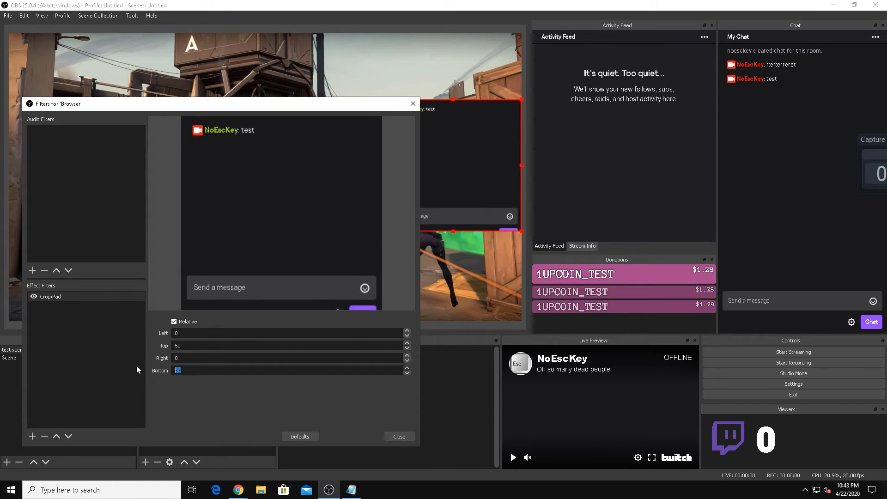
pyautogui.press('Up')
pyautogui.press('Up')
pyautogui.press('Up')
pyautogui.press('Up')
pyautogui.press('Up')
pyautogui.press('Up')
pyautogui.press('Up')
pyautogui.press('Up')
pyautogui.press('Up')
pyautogui.press('Up')
pyautogui.press('Up')
pyautogui.press('Up')
pyautogui.press('Up')
pyautogui.press('Up')
pyautogui.press('Up')
pyautogui.press('Up')
pyautogui.press('Up')
pyautogui.press('Up')
pyautogui.press('Up')
pyautogui.press('Up')
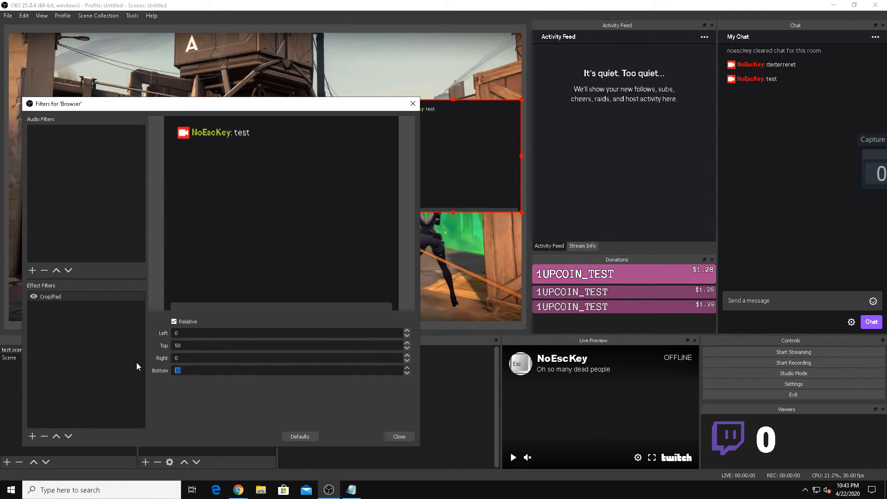
pyautogui.press('Up')
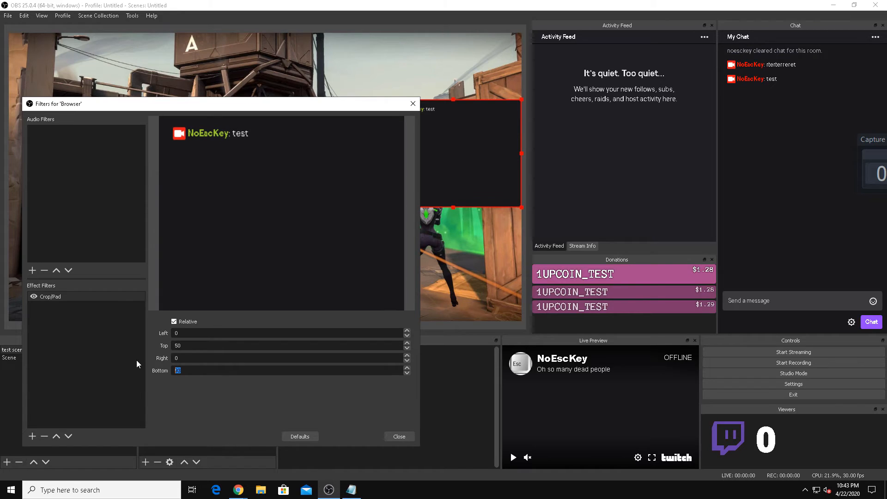
pyautogui.click(393, 436)
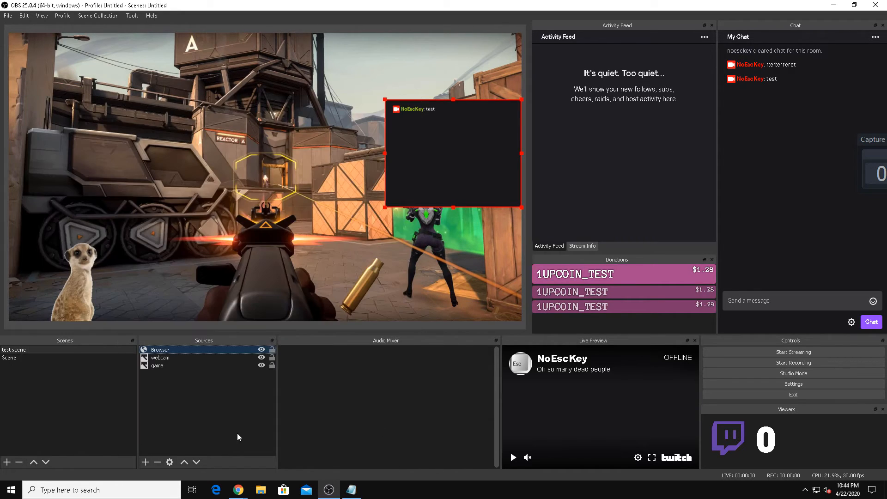
# Send the numbers 1 to 8 as separate messages from the Chat dock to test the cropped overlay.
pyautogui.click(456, 276)
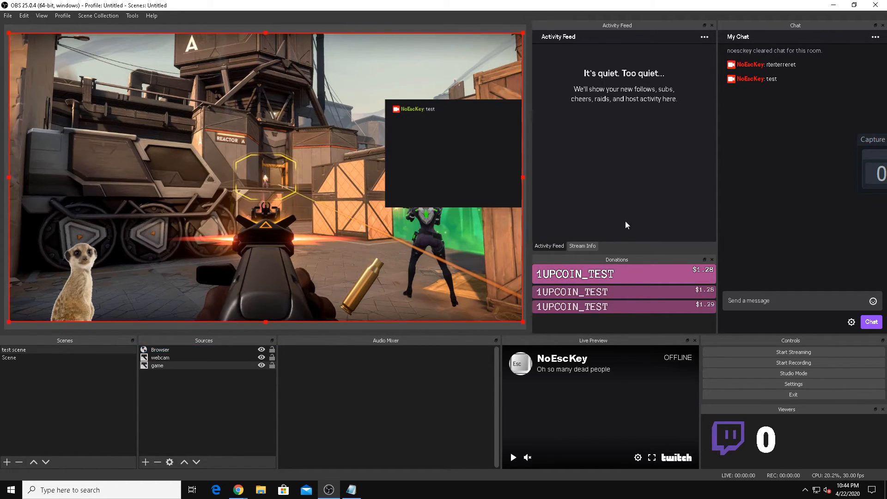
pyautogui.click(786, 300)
pyautogui.write('1')
pyautogui.press('Return')
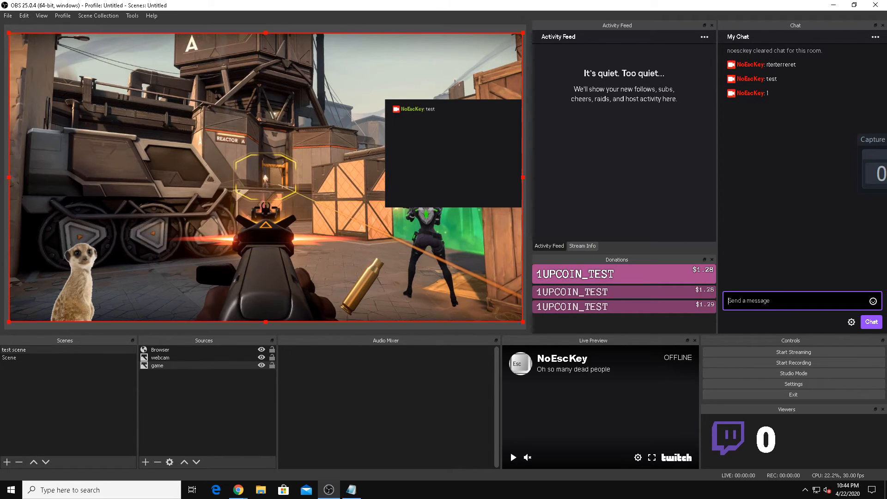
pyautogui.write('2')
pyautogui.press('Return')
pyautogui.write('3')
pyautogui.press('Return')
pyautogui.write('4')
pyautogui.press('Return')
pyautogui.write('5 6')
pyautogui.press('Return')
pyautogui.write('7')
pyautogui.press('Return')
pyautogui.write('8')
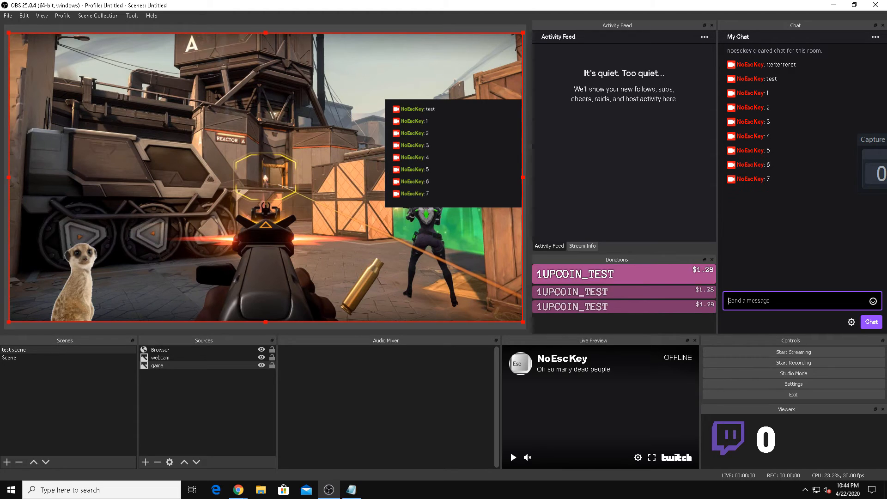
pyautogui.press('Return')
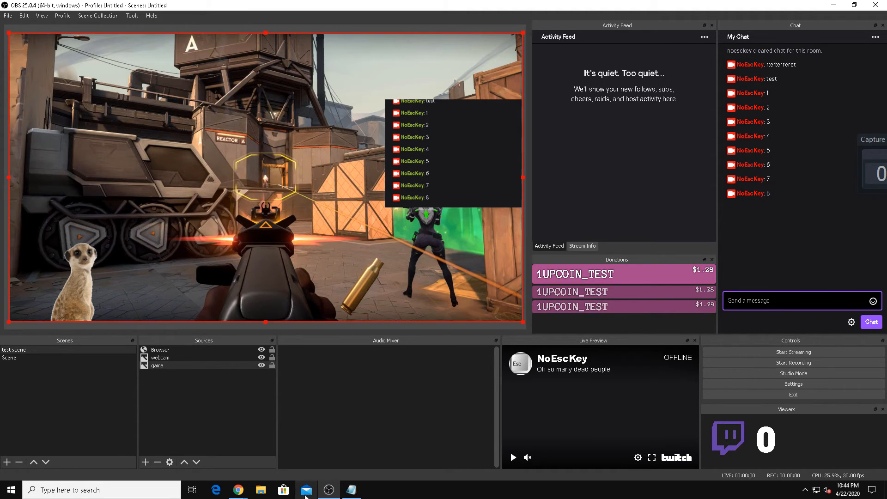
# Switch to Chrome, open the bookmarked "twitch chat opacity css fixes" pen, copy all of its CSS, and return to OBS.
pyautogui.click(238, 489)
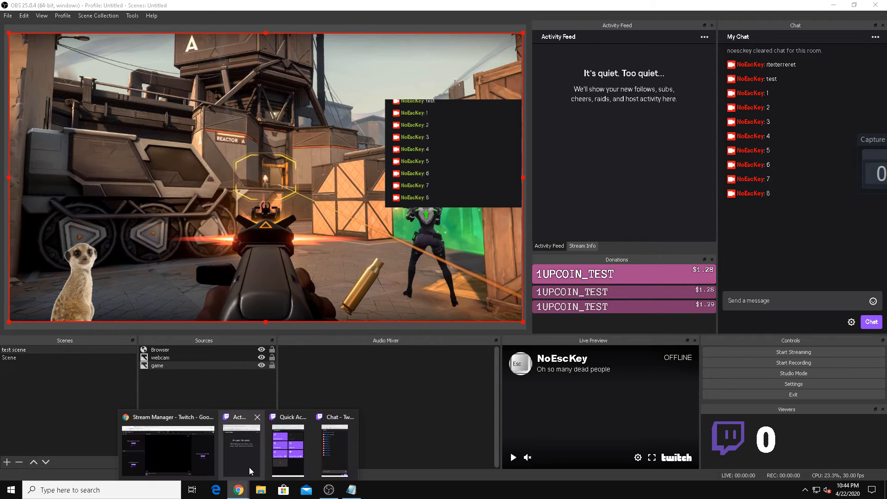
pyautogui.click(150, 463)
pyautogui.click(328, 8)
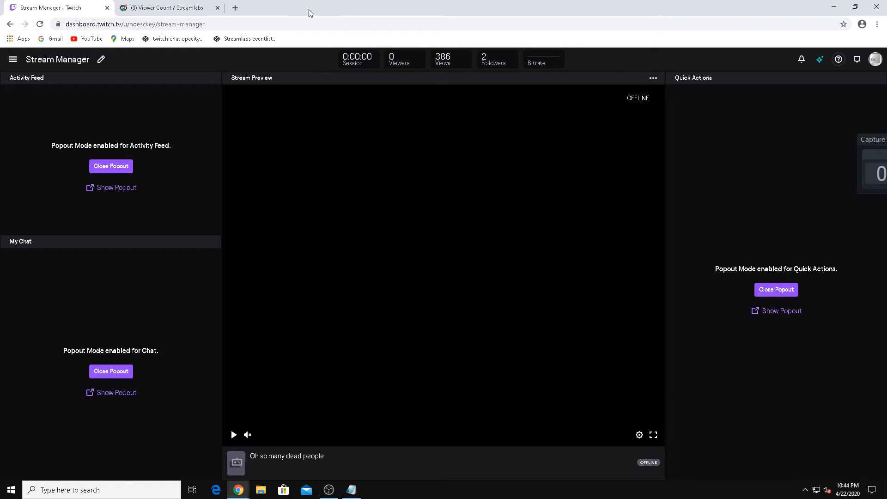
pyautogui.click(236, 7)
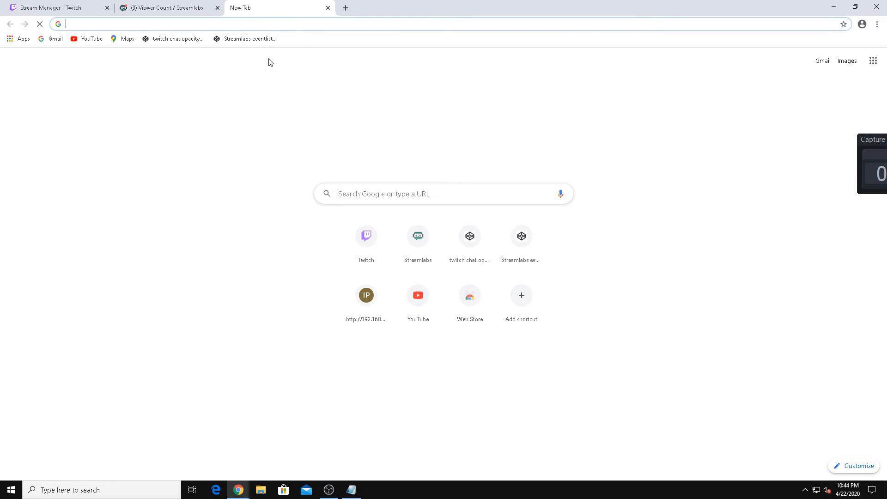
pyautogui.click(179, 41)
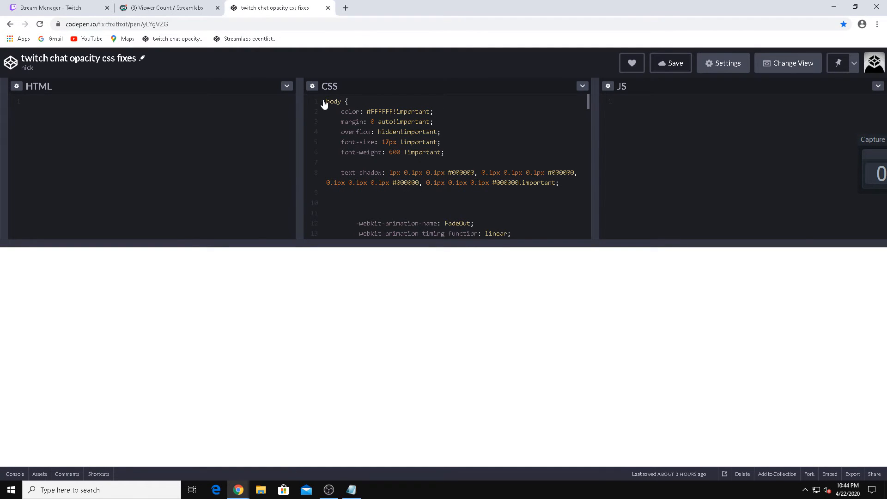
pyautogui.moveTo(326, 101); pyautogui.dragTo(367, 220)
pyautogui.moveTo(521, 338); pyautogui.dragTo(431, 234)
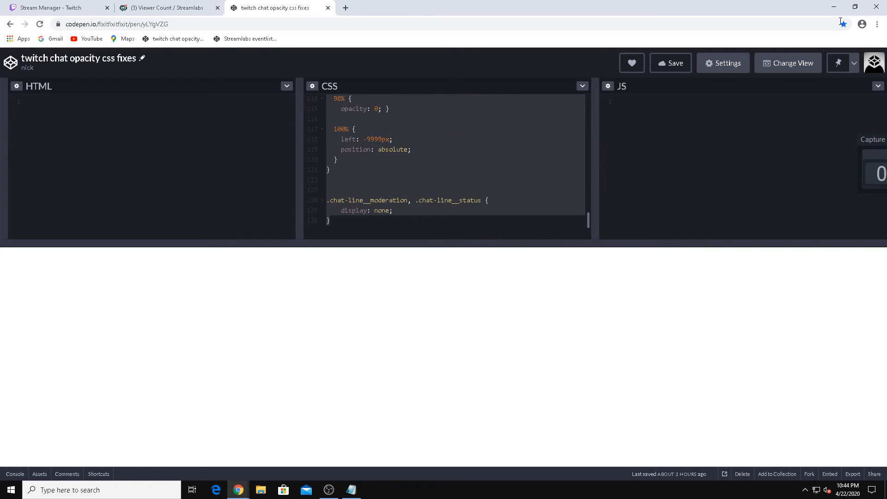
pyautogui.click(834, 6)
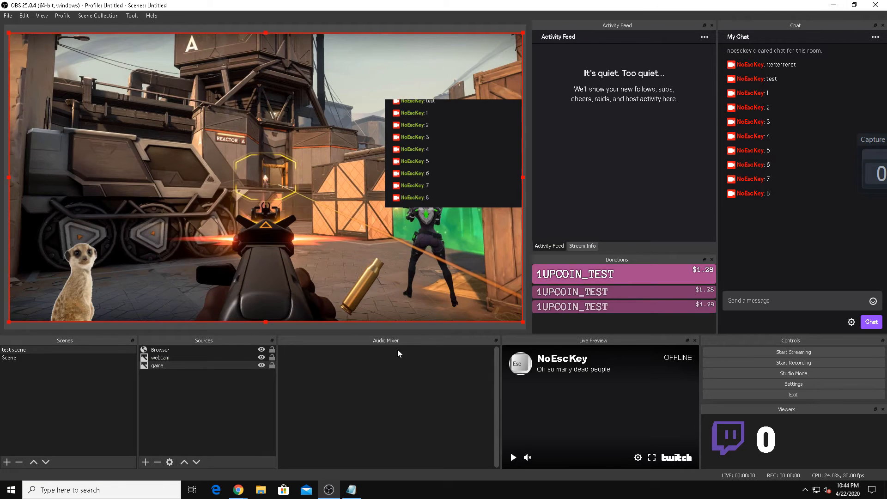
# Replace the Browser source's custom CSS with the copied CodePen CSS and apply the properties.
pyautogui.click(163, 349)
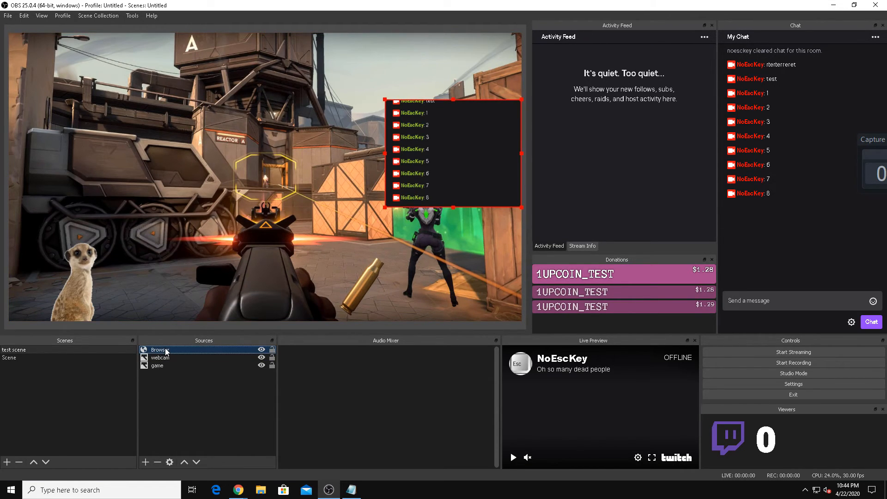
pyautogui.rightClick(166, 350)
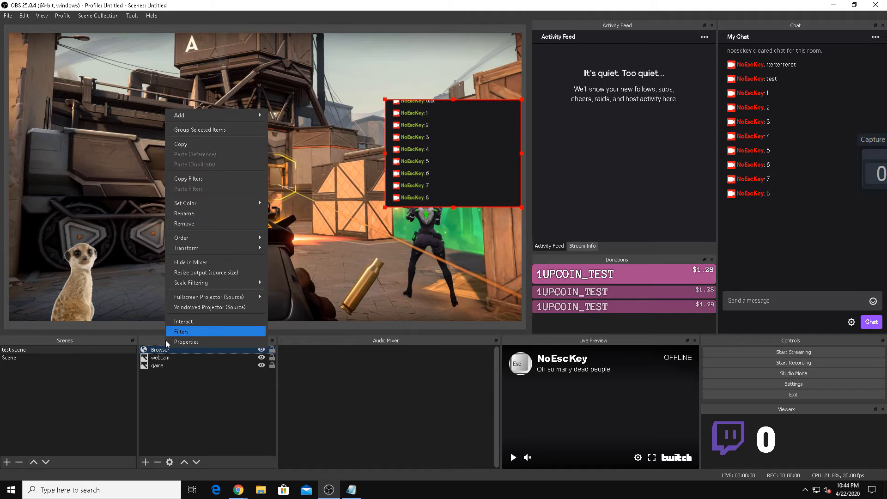
pyautogui.click(186, 342)
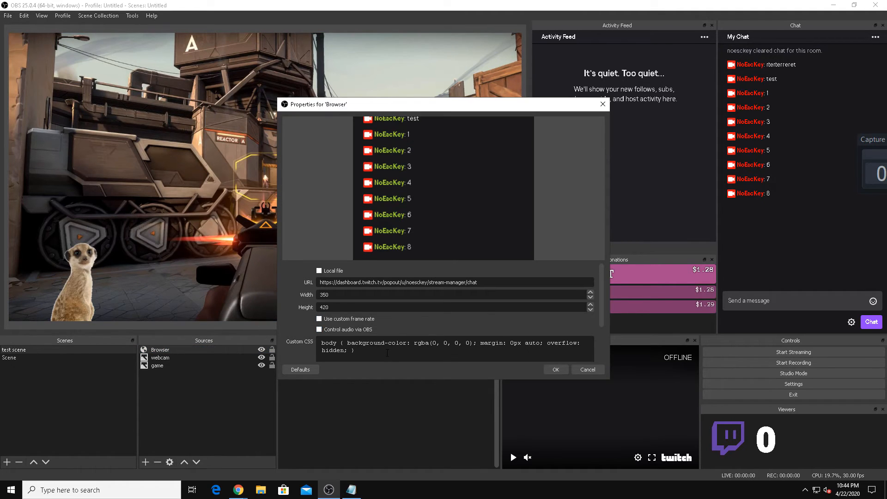
pyautogui.moveTo(369, 353); pyautogui.dragTo(251, 316)
pyautogui.hotkey('ctrl', 'v')
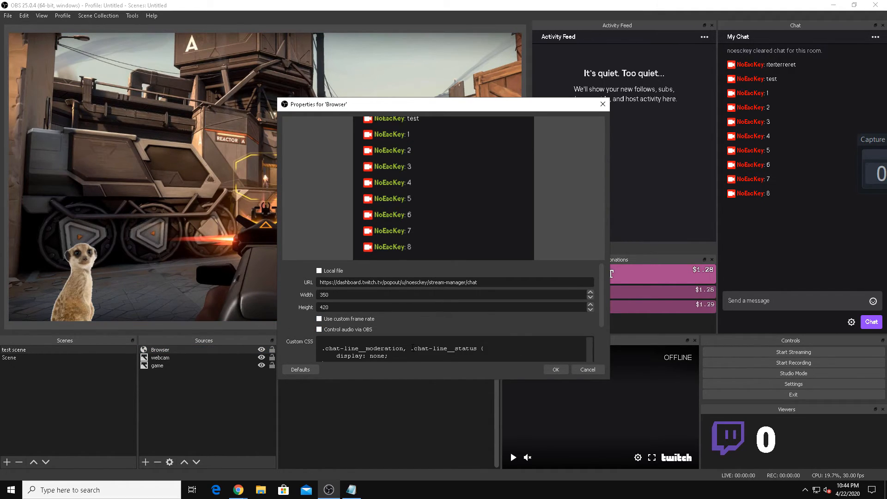
pyautogui.click(549, 368)
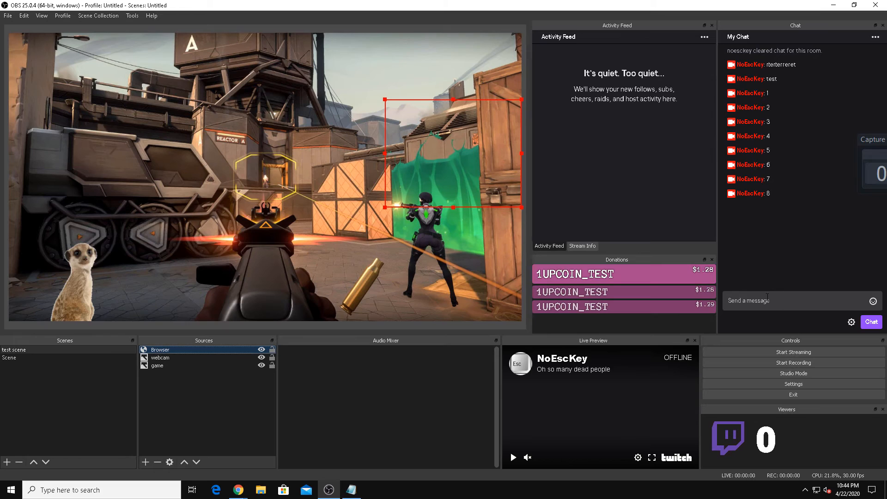
# Send the numbers 1 to 9 and then 1, 1, 1, 1, 2, 2, 4, 5, 6 from the Chat dock to test the restyled overlay.
pyautogui.click(781, 300)
pyautogui.write('1')
pyautogui.press('Return')
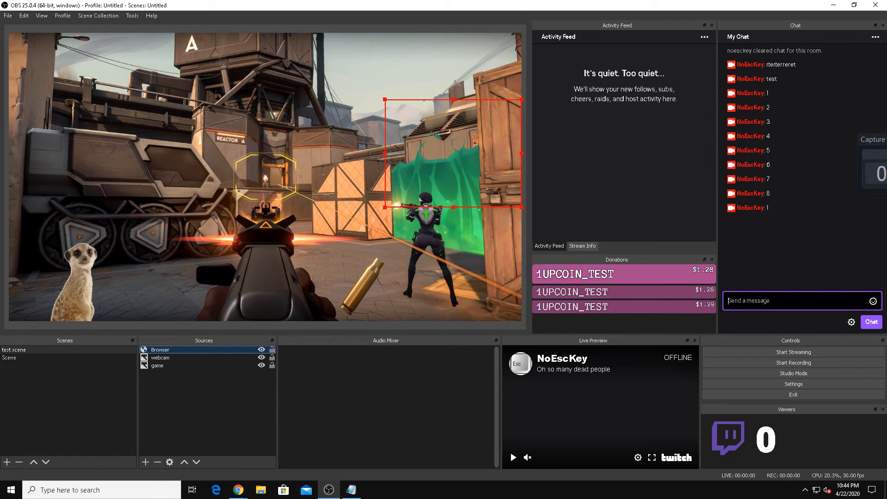
pyautogui.click(197, 410)
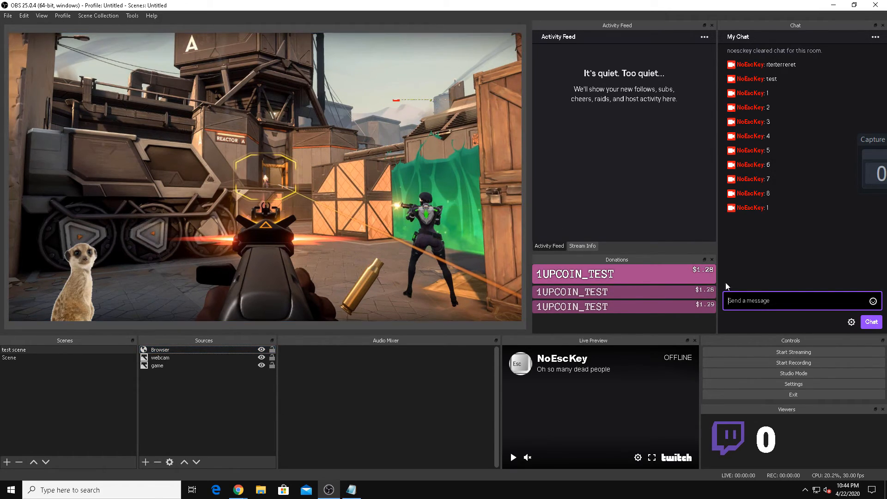
pyautogui.write('2')
pyautogui.press('Return')
pyautogui.write('3')
pyautogui.press('Return')
pyautogui.write('4')
pyautogui.press('Return')
pyautogui.write('5')
pyautogui.press('Return')
pyautogui.write('6')
pyautogui.press('Return')
pyautogui.write('7')
pyautogui.press('Return')
pyautogui.write('8')
pyautogui.press('Return')
pyautogui.write('9 1 1 1 1 2 2 4 5')
pyautogui.press('Return')
pyautogui.write('6')
pyautogui.press('Return')
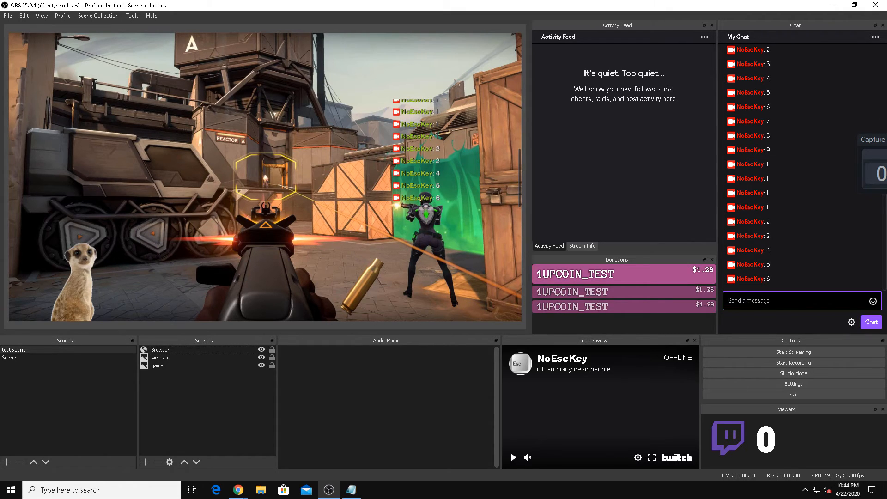
# Select the chat overlay in the preview and send the messages 33, 3 and 3 from the Chat dock.
pyautogui.click(493, 179)
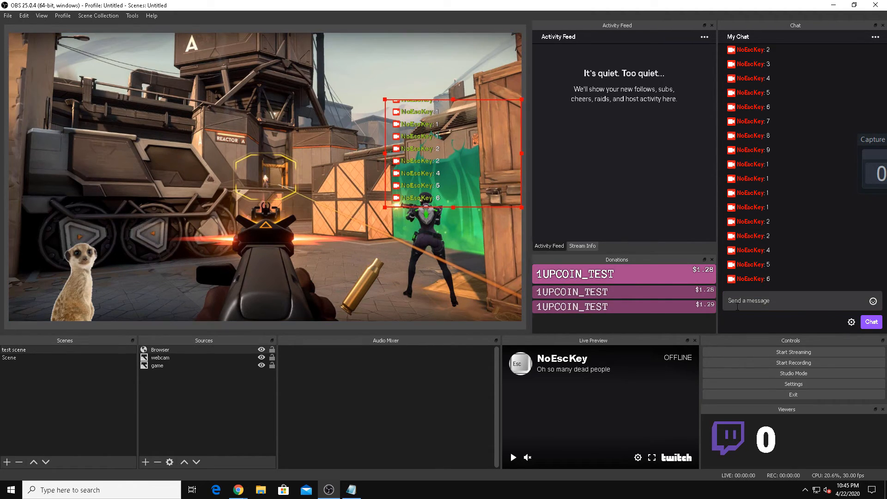
pyautogui.write('3')
pyautogui.write('3')
pyautogui.press('Return')
pyautogui.write('3')
pyautogui.press('Return')
pyautogui.write('3')
pyautogui.press('Return')
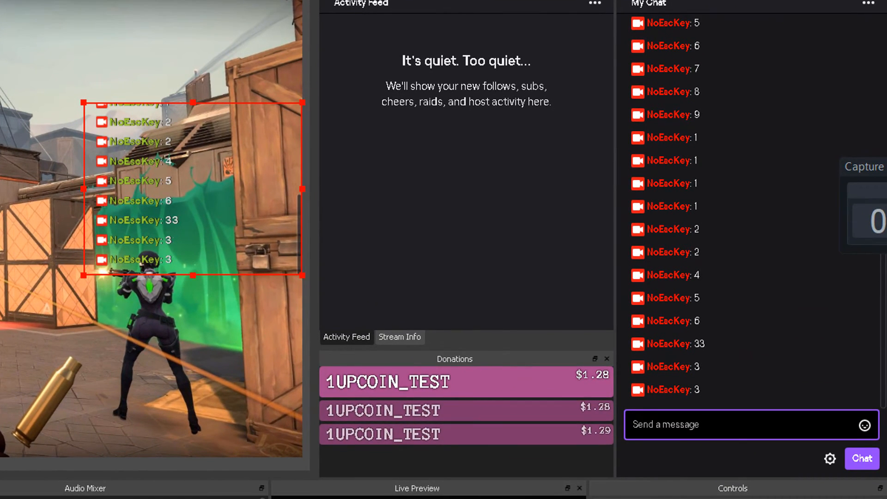
# Send one long message of repeated "a" characters to check how the overlay wraps text.
pyautogui.write('aaaaaaaaaaaaaaa')
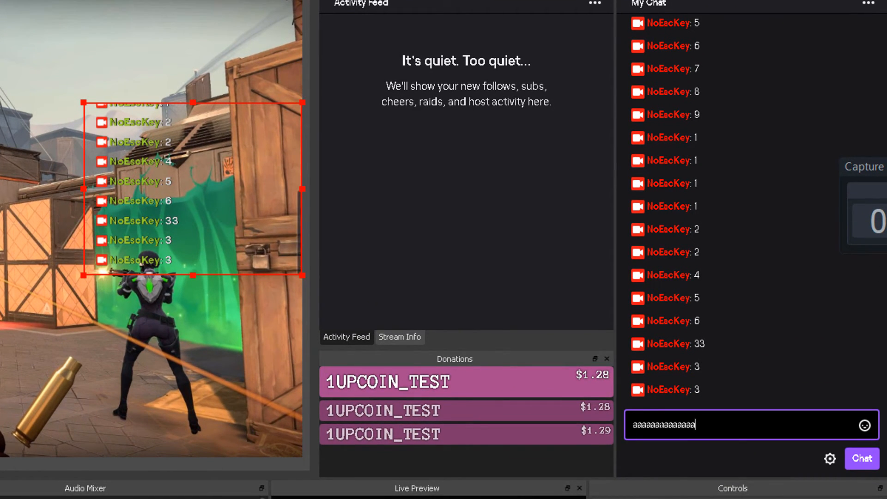
pyautogui.write('aaaaaaaaaaaaaaaaaaaaaaaaaaaaaaaaaaaaaaaaaaaaaaaaaaaaaaa')
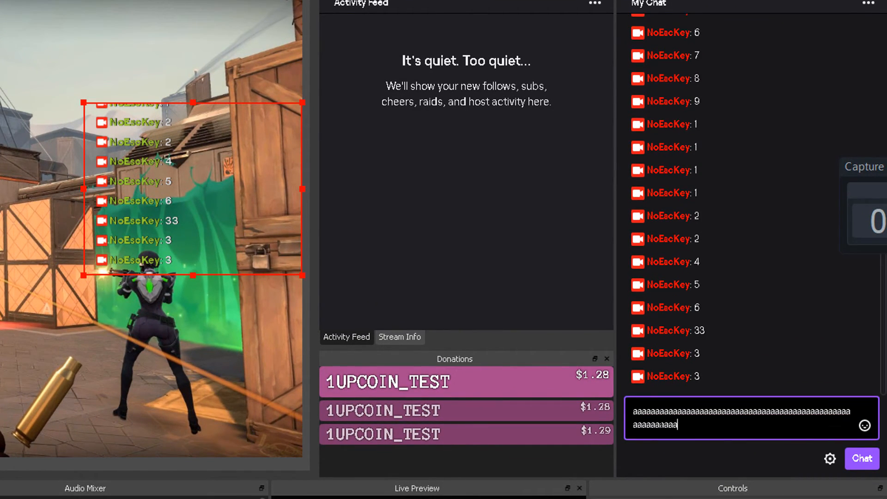
pyautogui.write('aaaaaaaaaaaaaaaa')
pyautogui.press('Return')
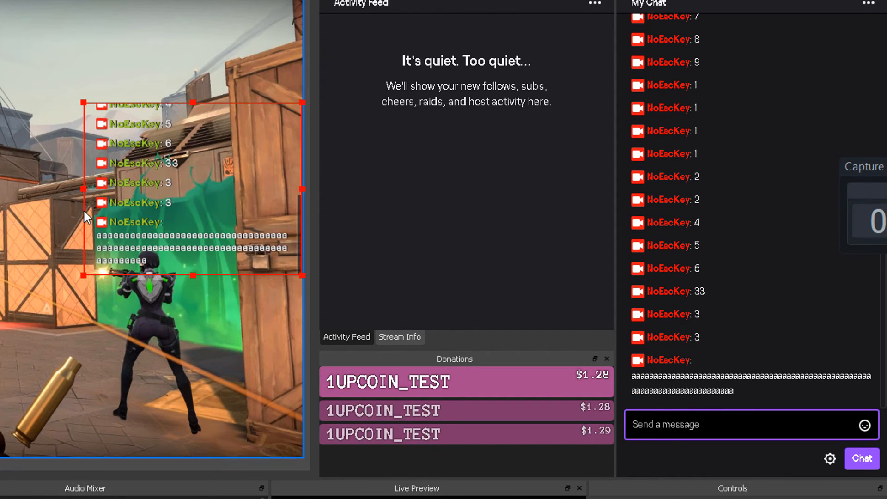
pyautogui.click(294, 215)
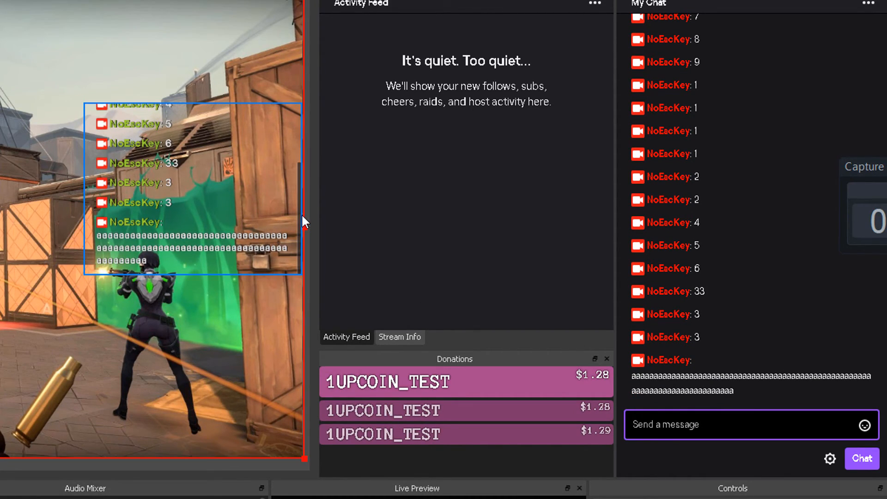
pyautogui.doubleClick(301, 214)
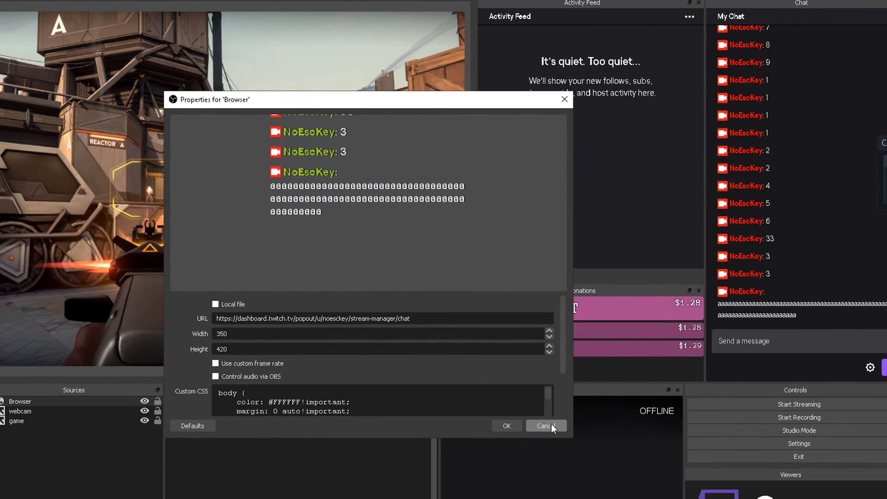
pyautogui.click(546, 423)
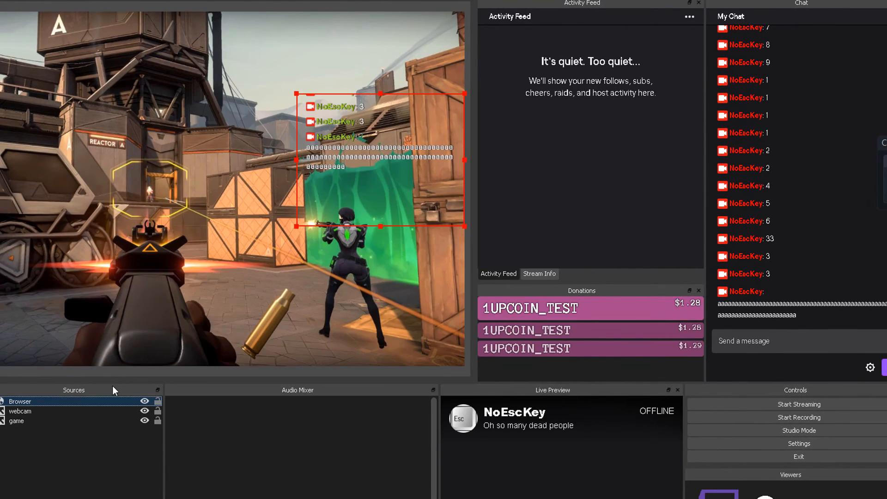
# Open the Browser source's Crop/Pad filter settings and send the copied CSS as a chat message to fill the filter preview with text.
pyautogui.rightClick(81, 400)
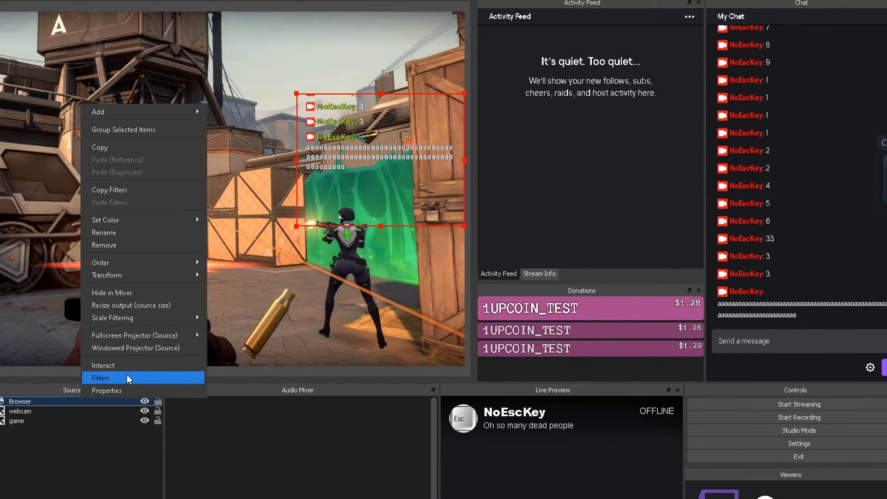
pyautogui.click(127, 375)
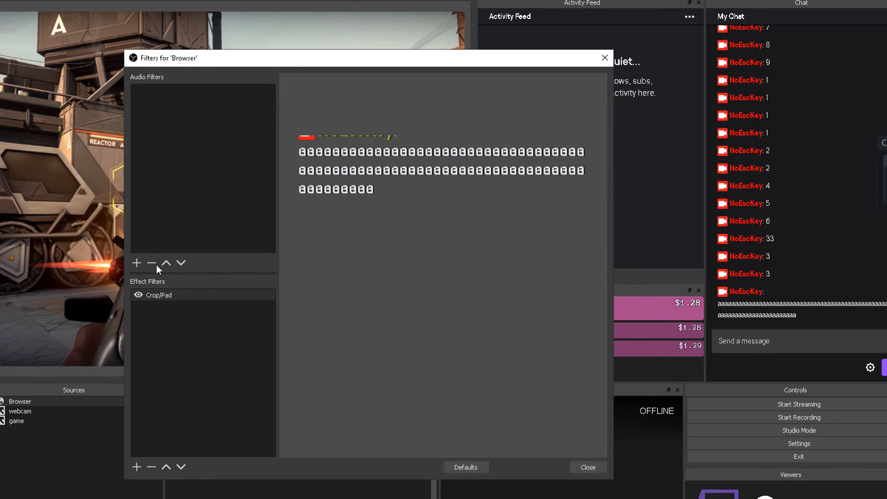
pyautogui.click(160, 298)
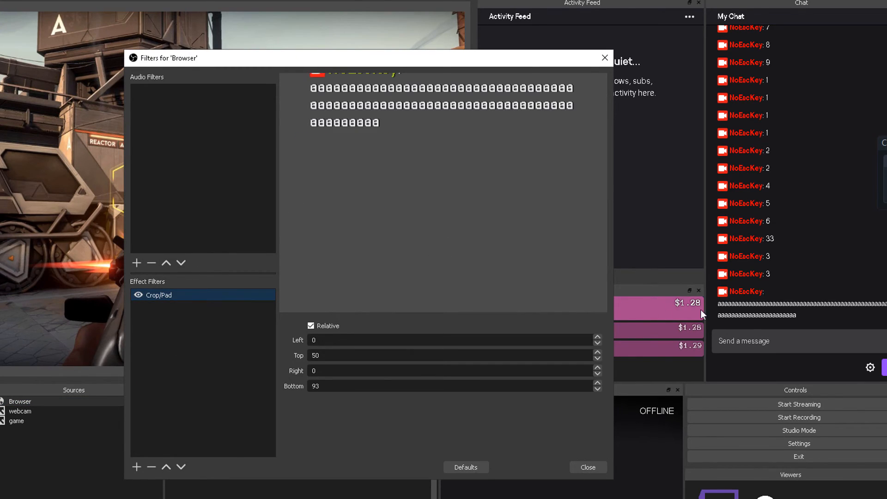
pyautogui.moveTo(813, 319); pyautogui.dragTo(714, 302)
pyautogui.click(754, 340)
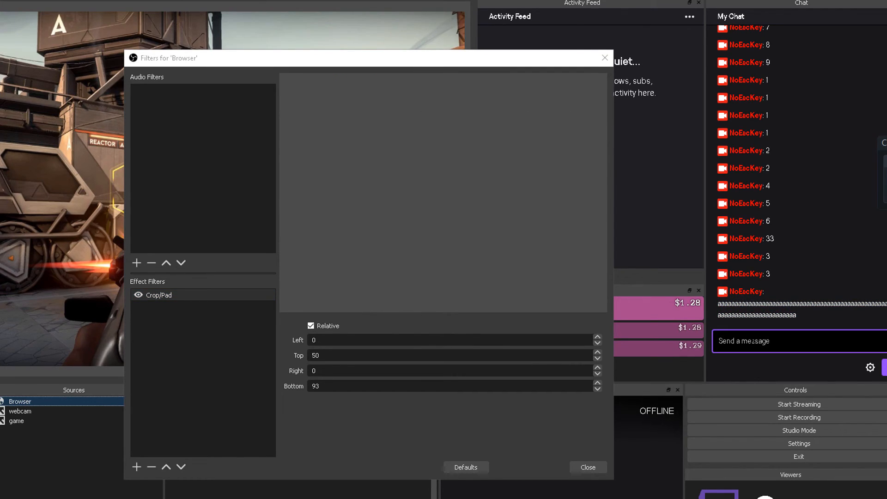
pyautogui.hotkey('ctrl', 'v')
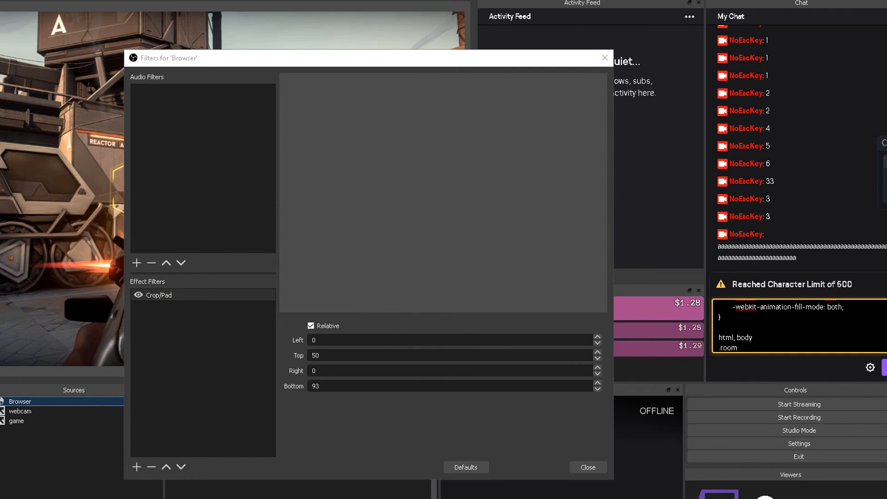
pyautogui.press('Return')
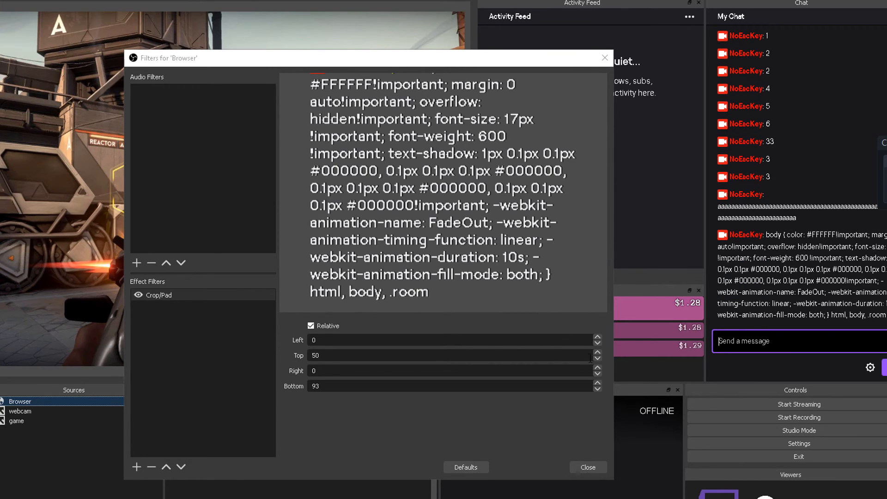
# Set the Crop/Pad filter's right crop to 17 to trim the chat overlay's right edge.
pyautogui.click(598, 367)
pyautogui.click(598, 367)
pyautogui.click(597, 366)
pyautogui.click(535, 368)
pyautogui.scroll(1, 534, 367)
pyautogui.scroll(14, 534, 368)
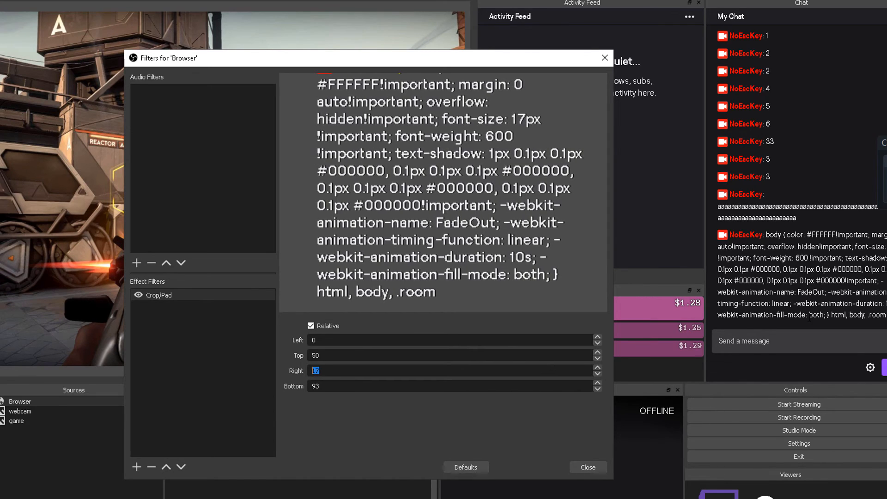
# Send "j" and a long row of "h" characters in chat to check the right crop, and close the filters window.
pyautogui.write('j')
pyautogui.press('Return')
pyautogui.write('hhhhhhhhhhhhhhhhhhhhhhhhhhhhhhh')
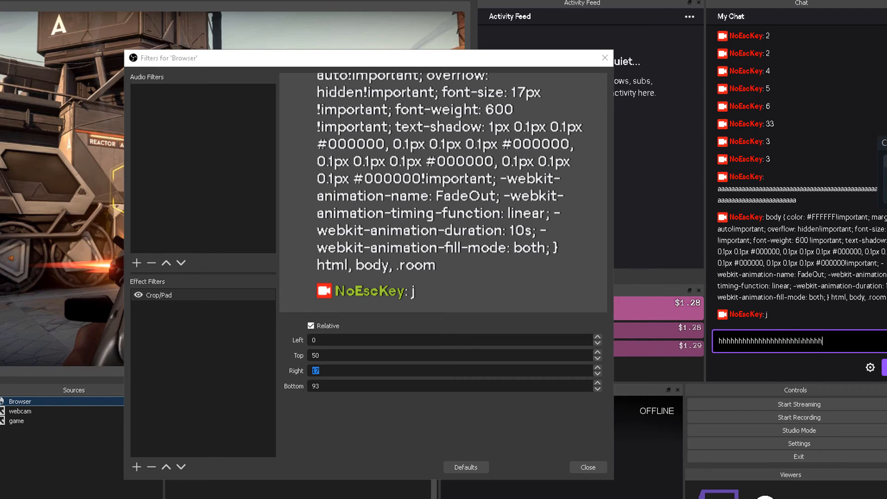
pyautogui.write('hhhhhhhhhhhhhhhhhhhhhhhhhhhh]')
pyautogui.press('Return')
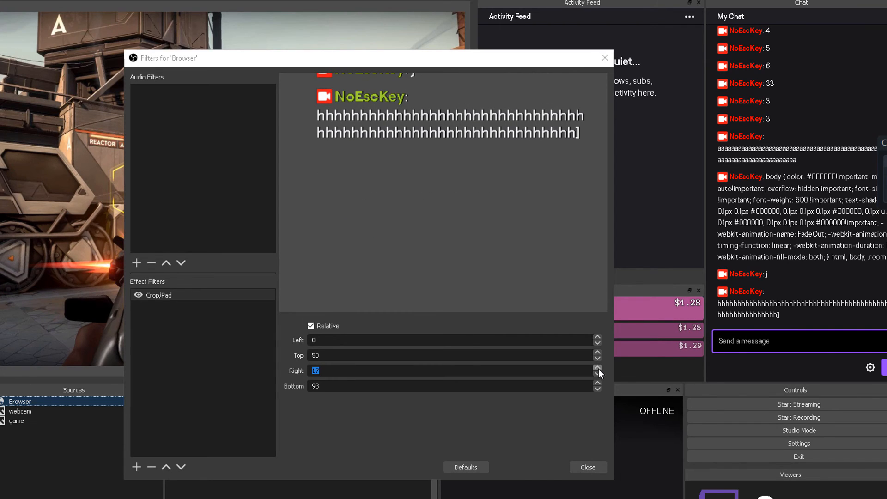
pyautogui.click(586, 467)
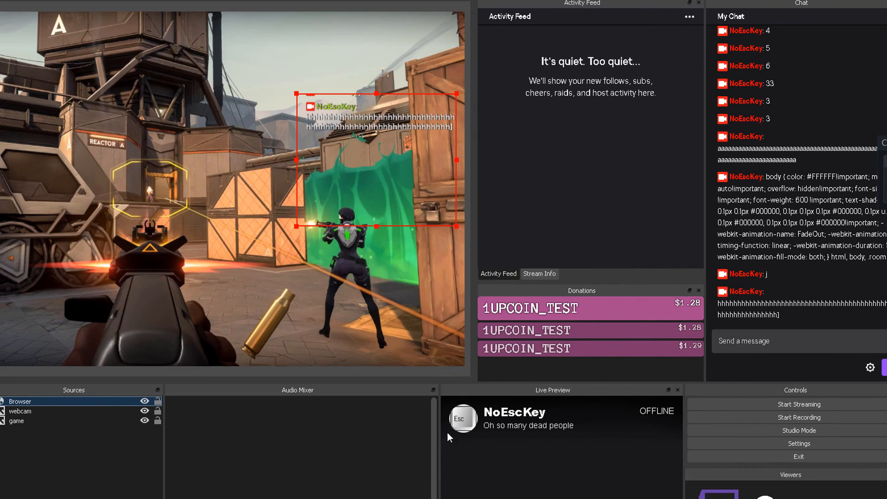
# Send 1, five 2s, two 5s, and 3, 4, 5, 3, 6, 3, 4 as separate chat messages to test the newly cropped overlay.
pyautogui.click(771, 344)
pyautogui.write('1')
pyautogui.press('Return')
pyautogui.write('2')
pyautogui.press('Return')
pyautogui.write('2')
pyautogui.press('Return')
pyautogui.write('2')
pyautogui.press('Return')
pyautogui.write('2')
pyautogui.press('Return')
pyautogui.write('2')
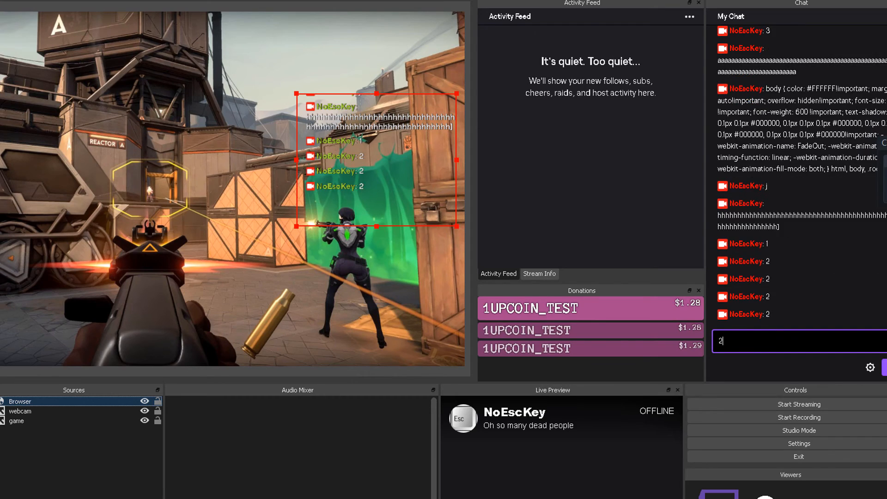
pyautogui.press('Return')
pyautogui.write('5')
pyautogui.press('Return')
pyautogui.write('5')
pyautogui.write('3 4 5 3 6 3 4 ')
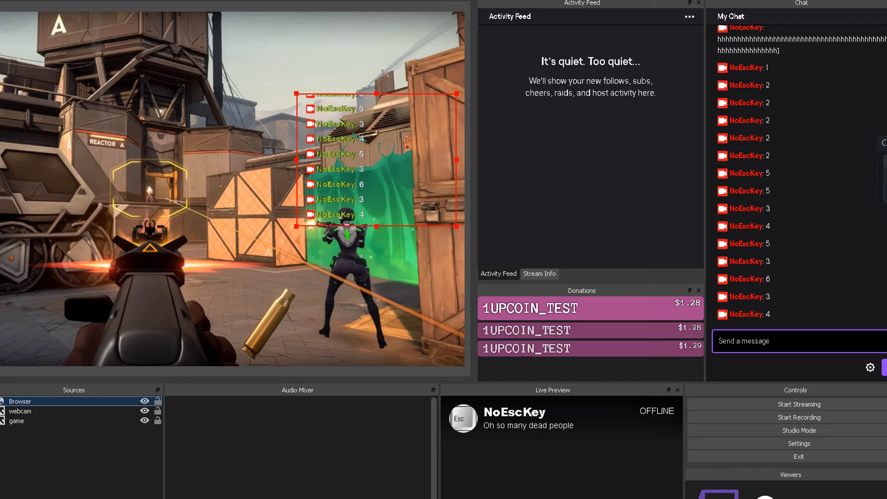
# Send the message "Hello world hello world hello world" from the Chat dock.
pyautogui.write('Helo')
pyautogui.write('lo world h')
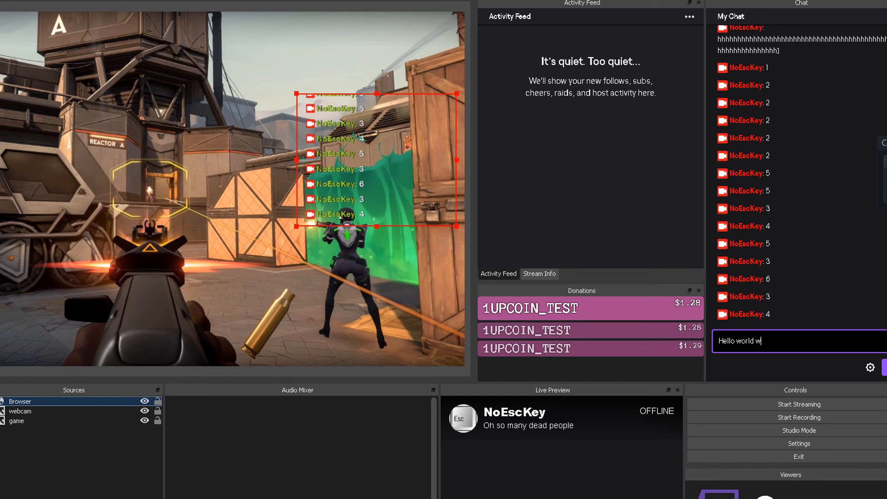
pyautogui.write('ello world hellow world')
pyautogui.press('Delete')
pyautogui.press('Return')
# Move the chat overlay slightly right and down so it sits against the scene's right edge, and deselect it.
pyautogui.moveTo(417, 195); pyautogui.dragTo(425, 201)
pyautogui.click(762, 341)
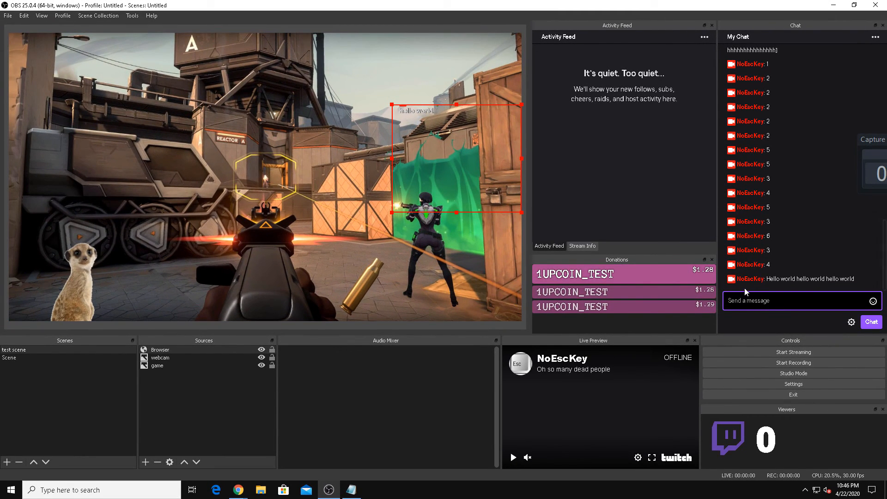
pyautogui.click(417, 259)
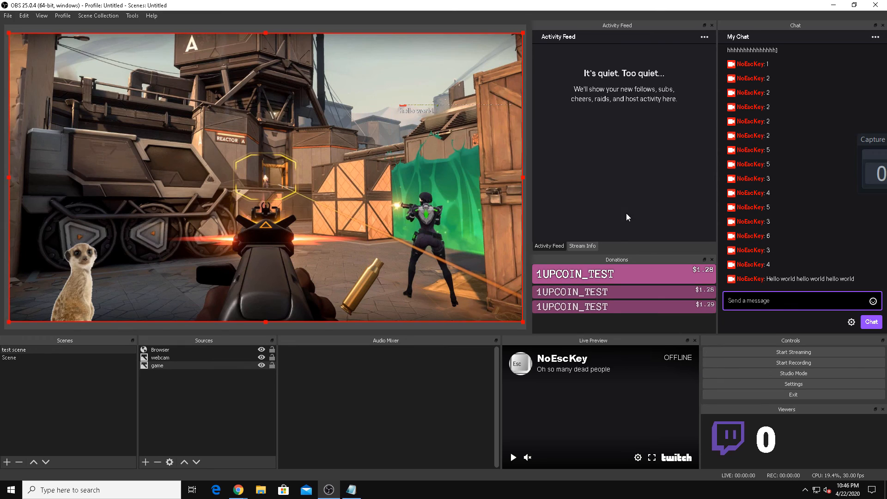